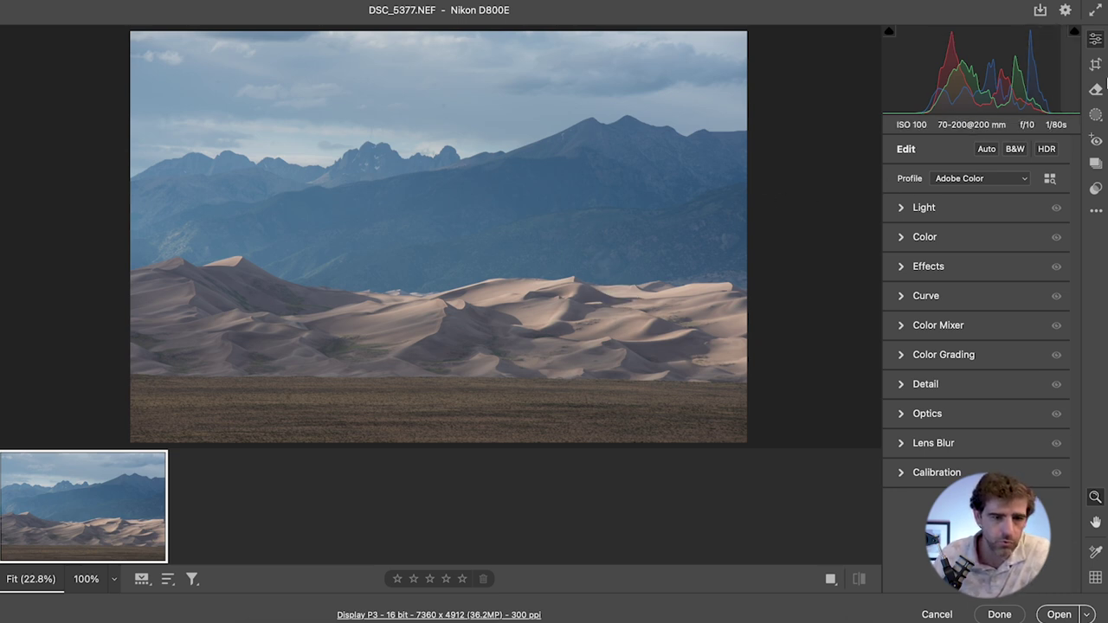
- Straighten the dune photo with the automatic Upright Level correction under Geometry
click(1095, 64)
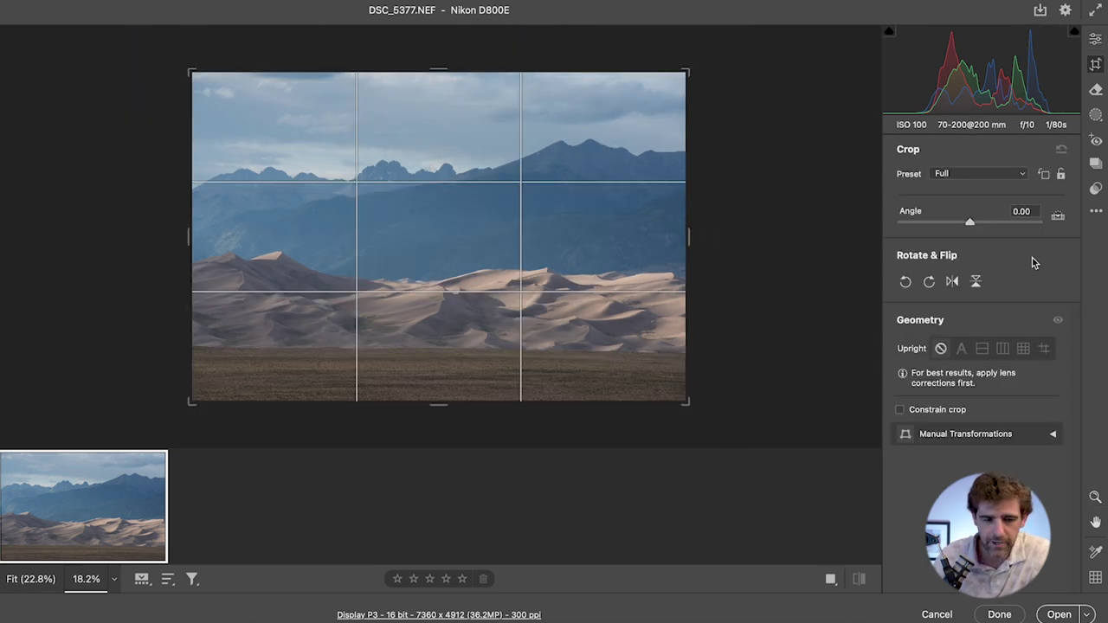
click(983, 353)
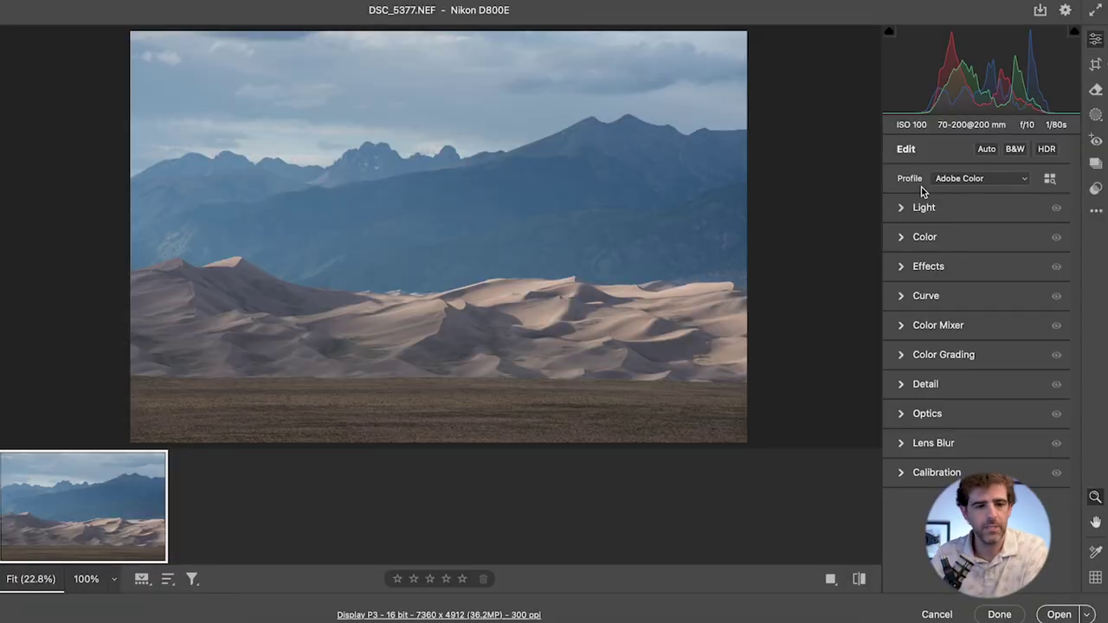
- Leave Exposure at 0.00 after testing it, and lower Blacks to -42 in the Light panel
click(901, 209)
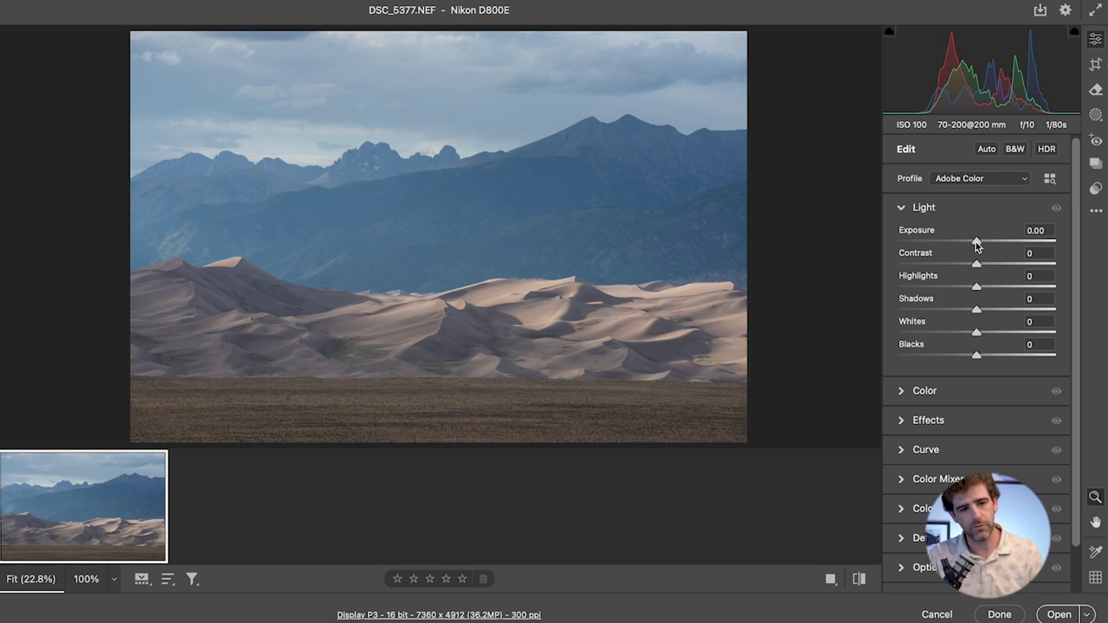
drag(975, 246, 973, 246)
double_click(973, 246)
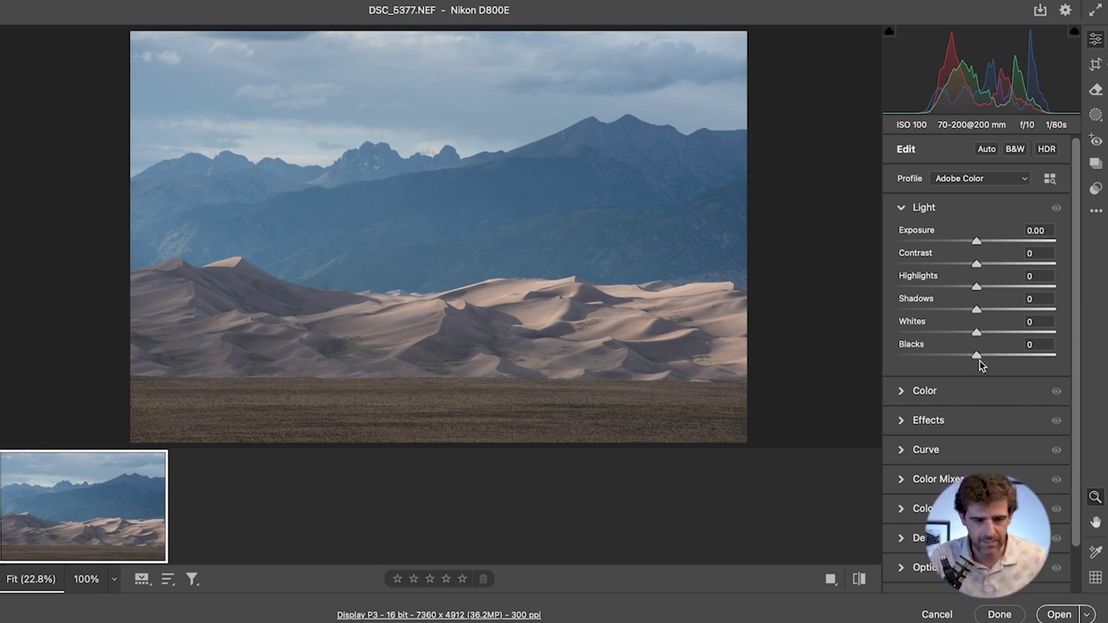
drag(979, 358, 1054, 358)
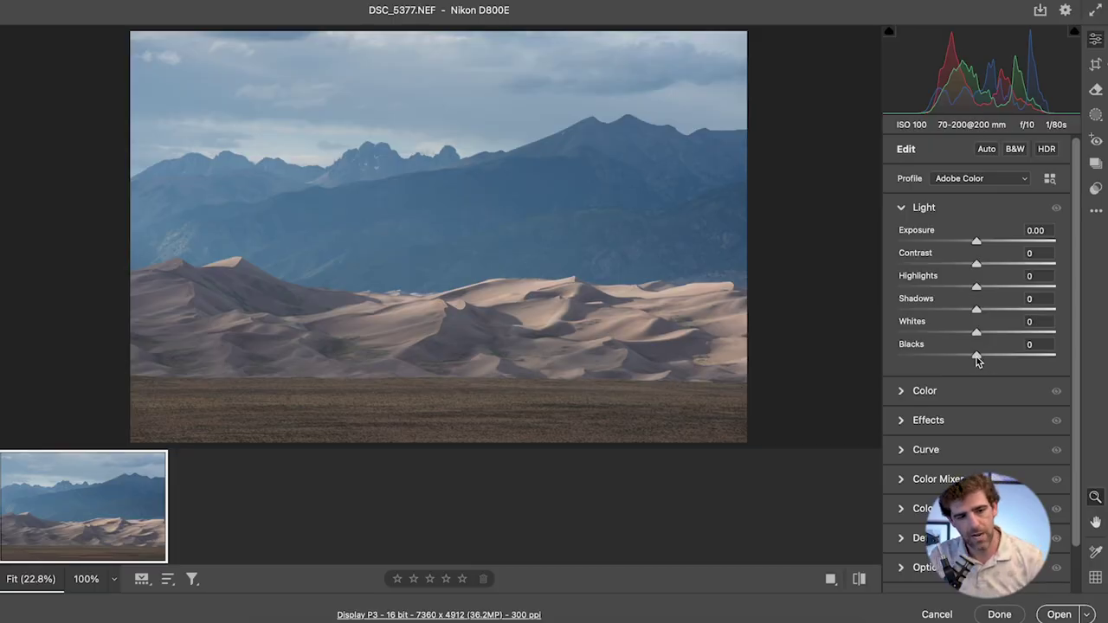
drag(977, 357, 944, 358)
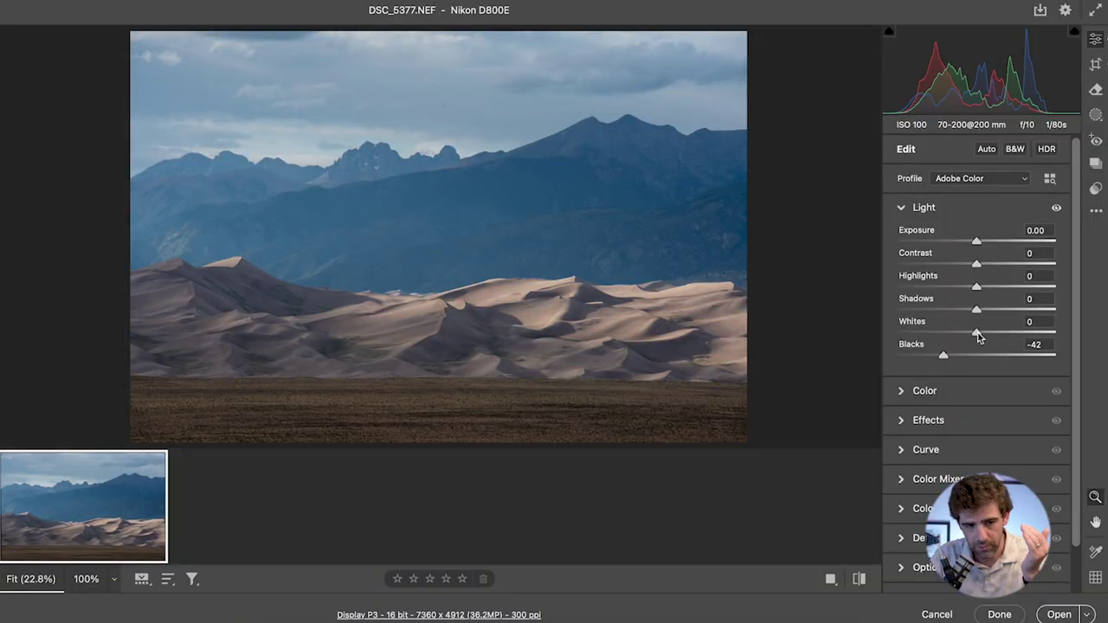
- Set Whites to +29, Shadows to -18, Highlights to -34 and Contrast to +8
drag(979, 333, 1001, 340)
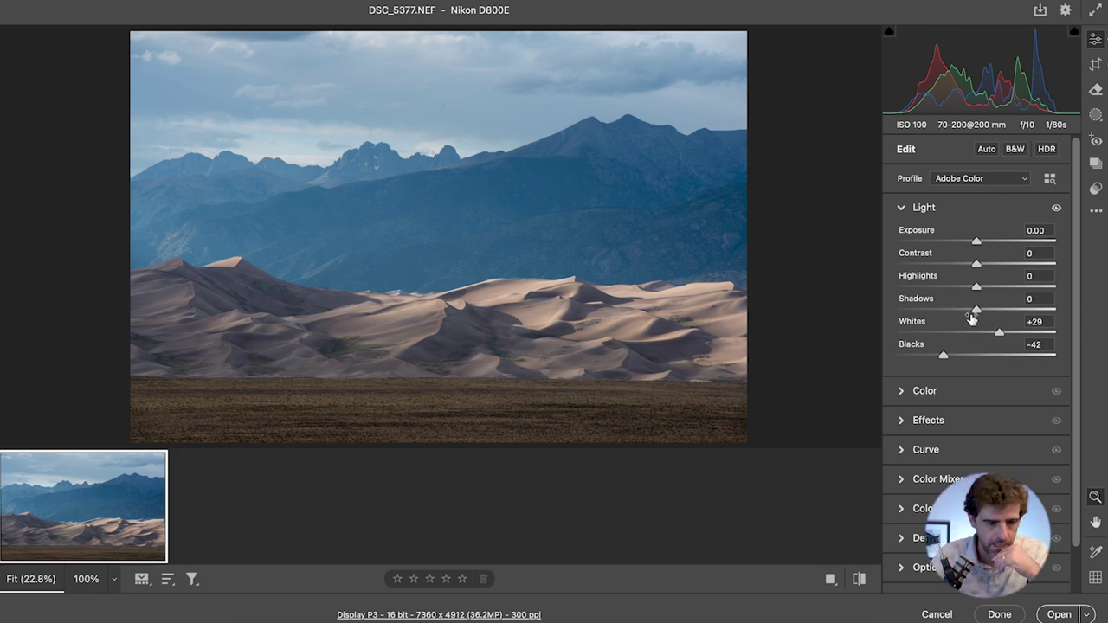
mouse_move(976, 312)
mouse_down()
mouse_move(1042, 317)
mouse_move(951, 313)
mouse_move(971, 316)
mouse_up()
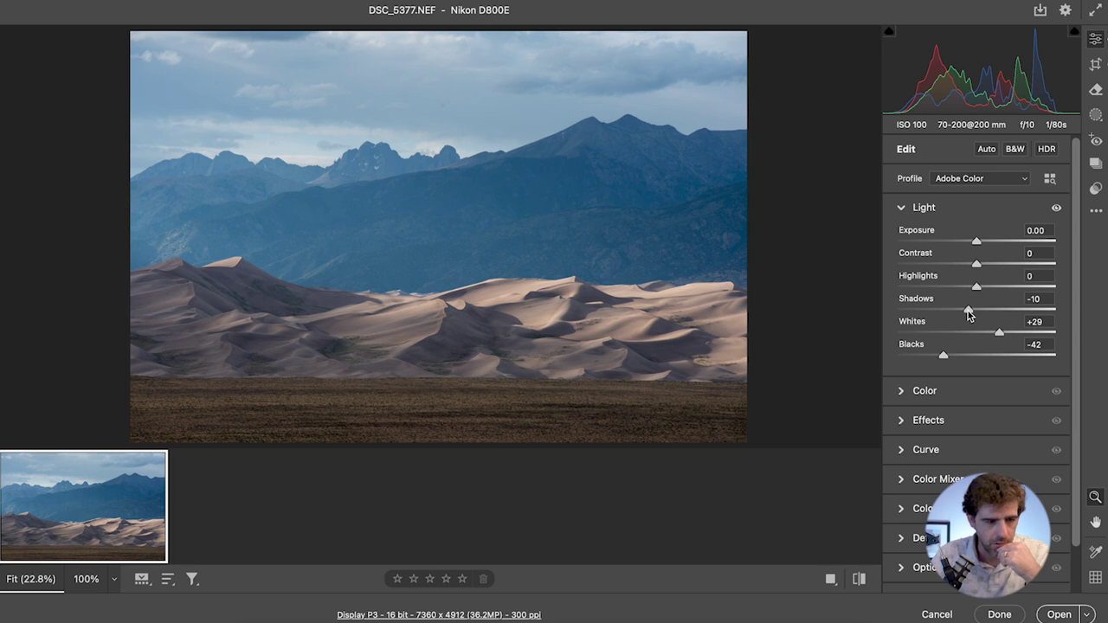
drag(961, 315, 964, 316)
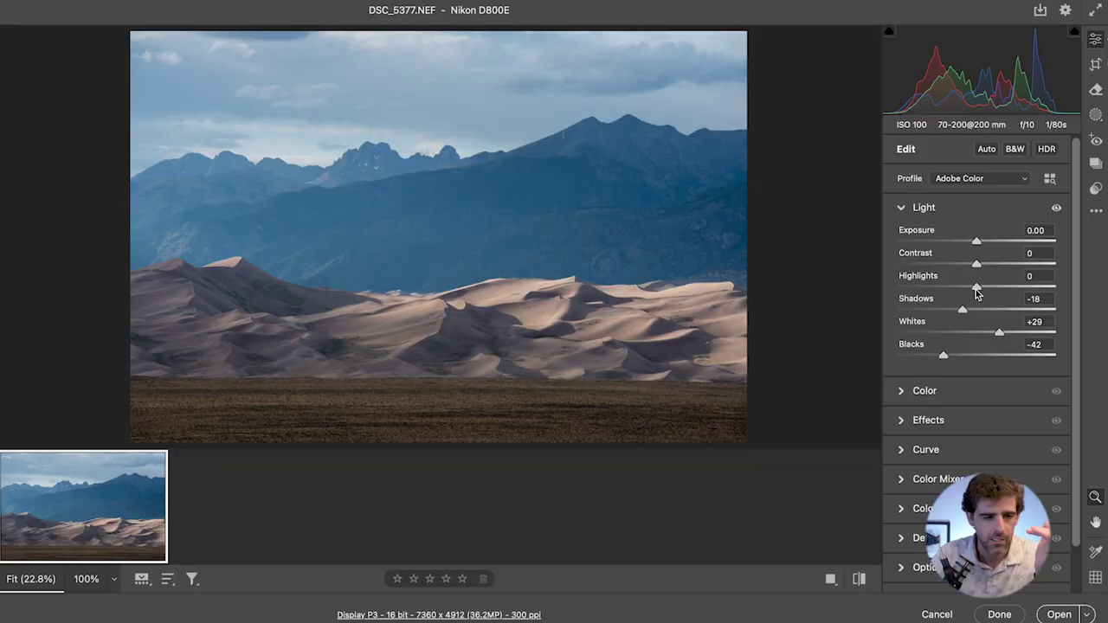
drag(976, 289, 950, 297)
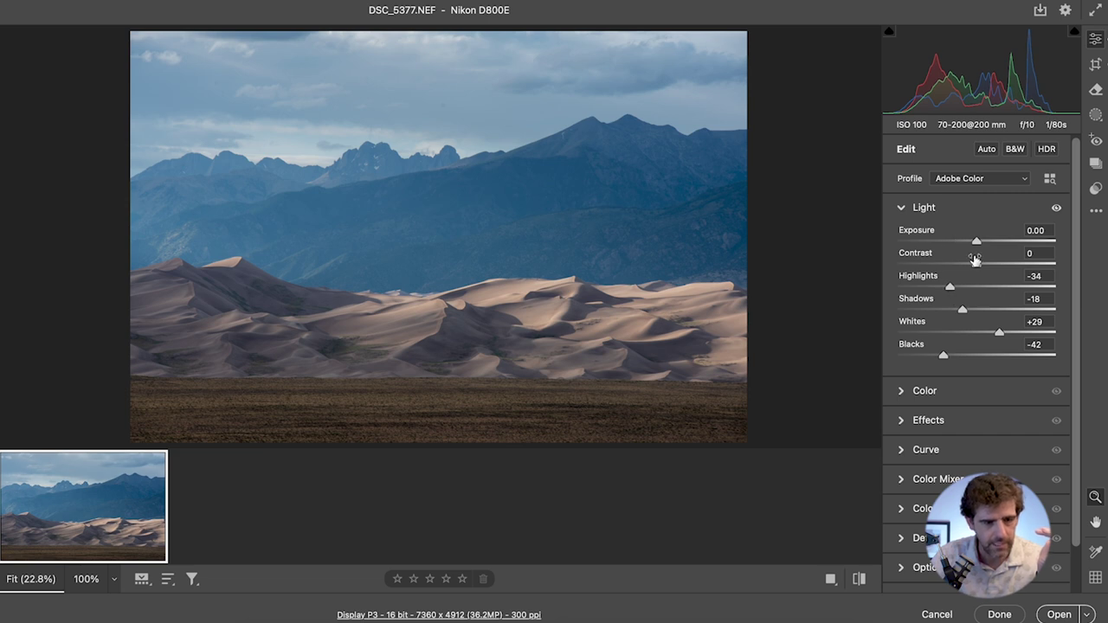
drag(976, 266, 992, 270)
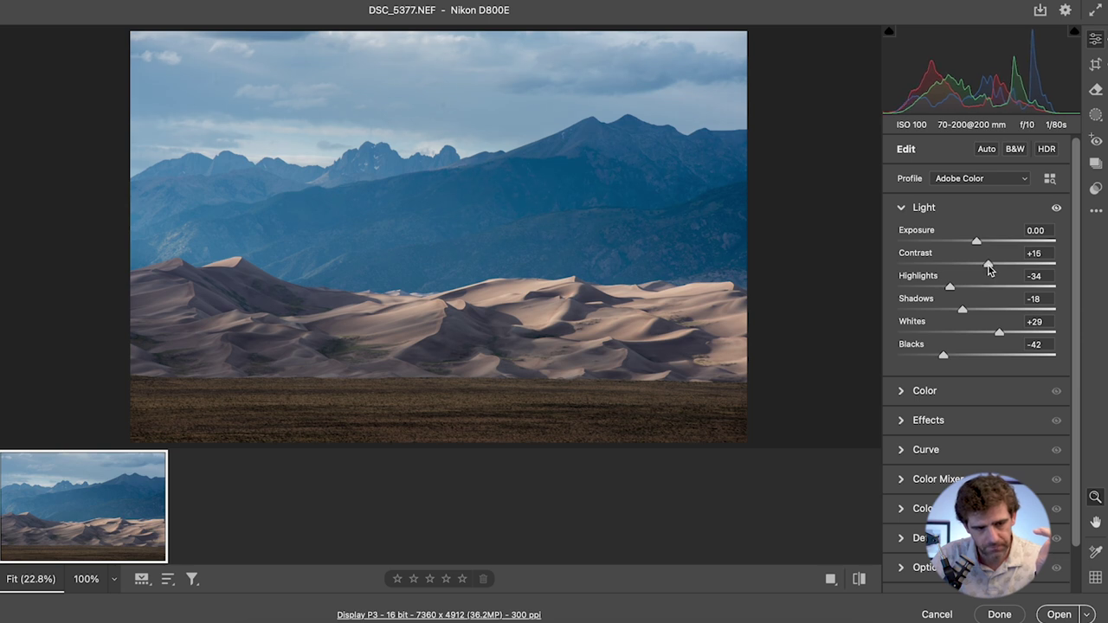
drag(988, 270, 985, 270)
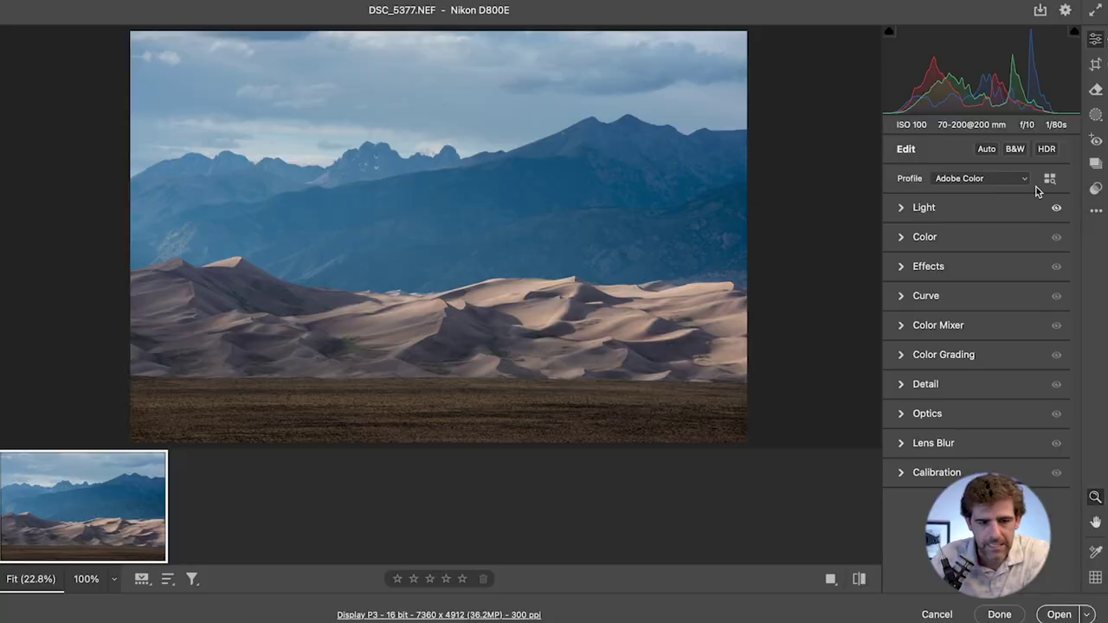
- Start a new Brush mask and shrink the brush size with the bracket keys
click(1094, 115)
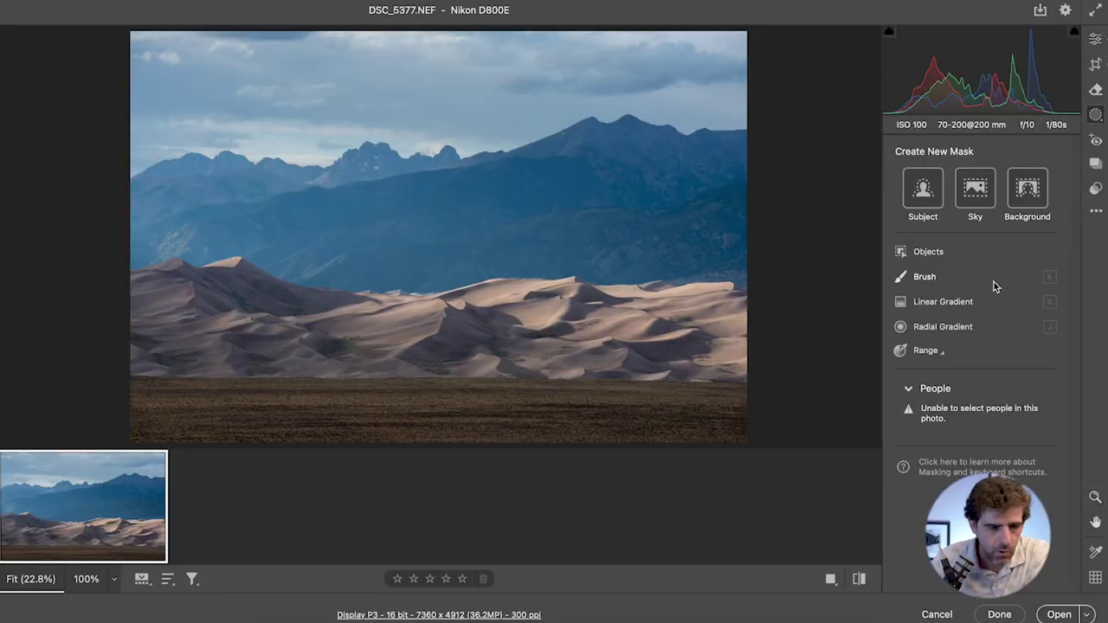
click(947, 279)
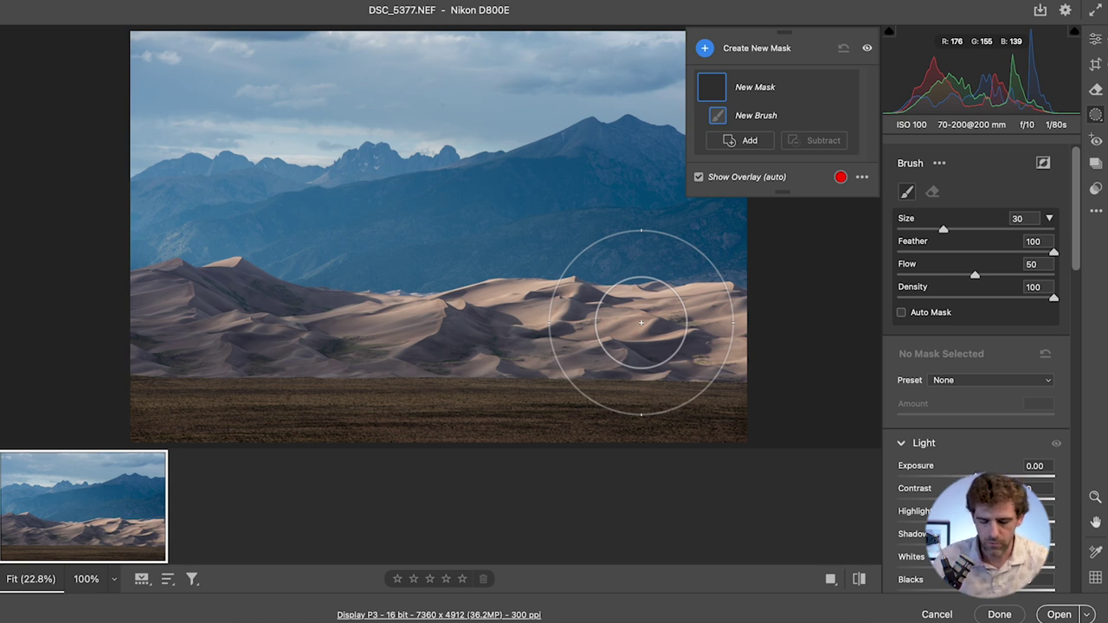
key(bracketleft)
key(bracketleft)
key(bracketleft)
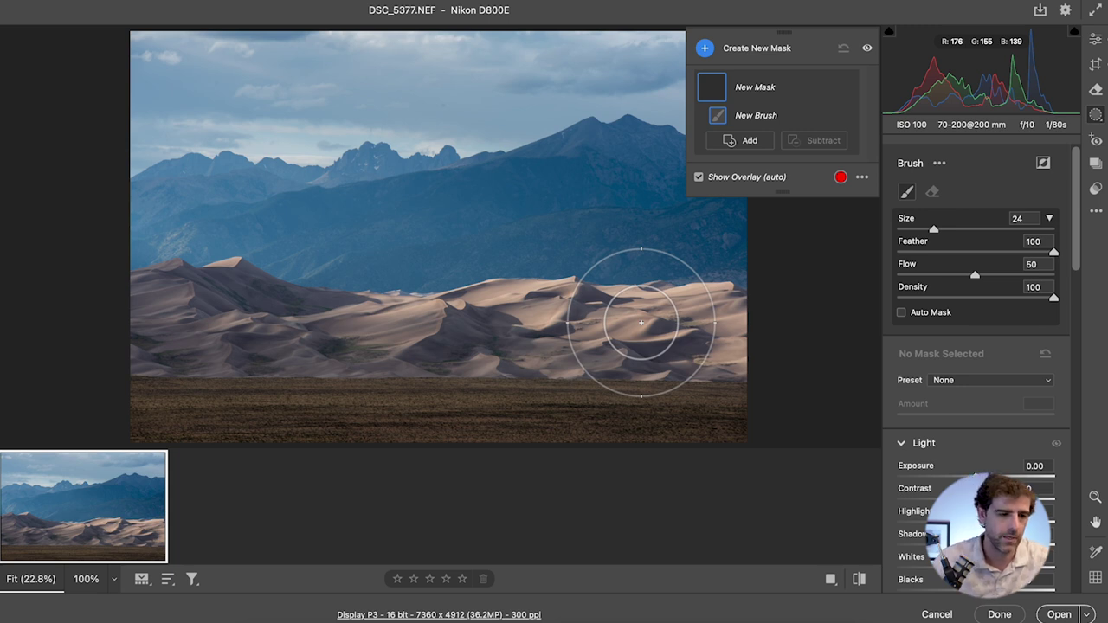
key(bracketleft)
key(bracketright)
key(bracketright)
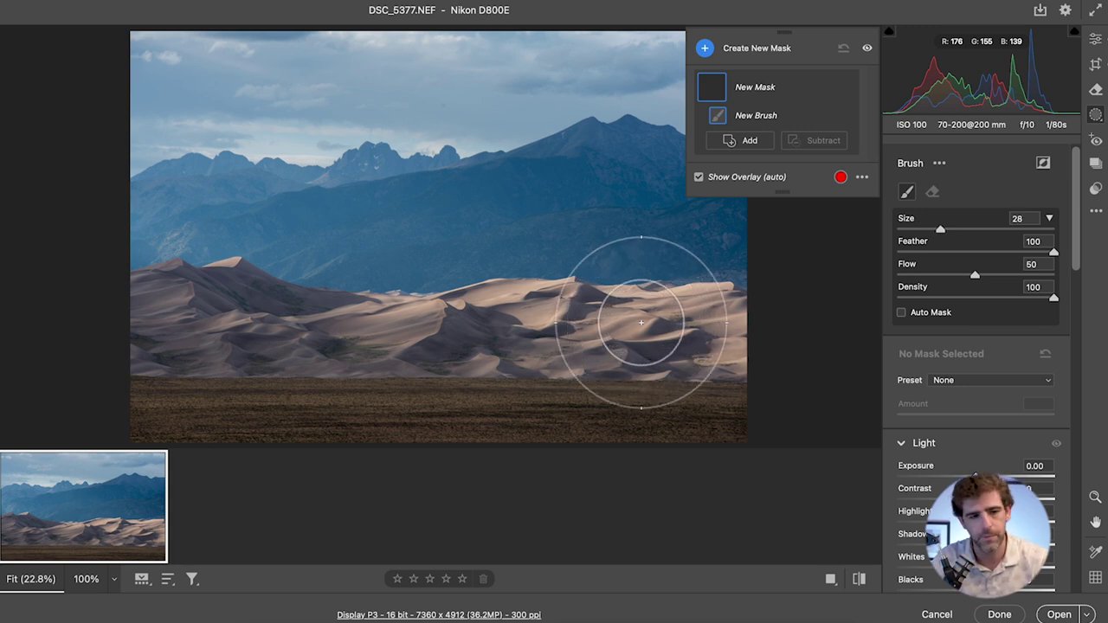
key(bracketleft)
key(bracketleft)
key(bracketleft)
key(bracketleft)
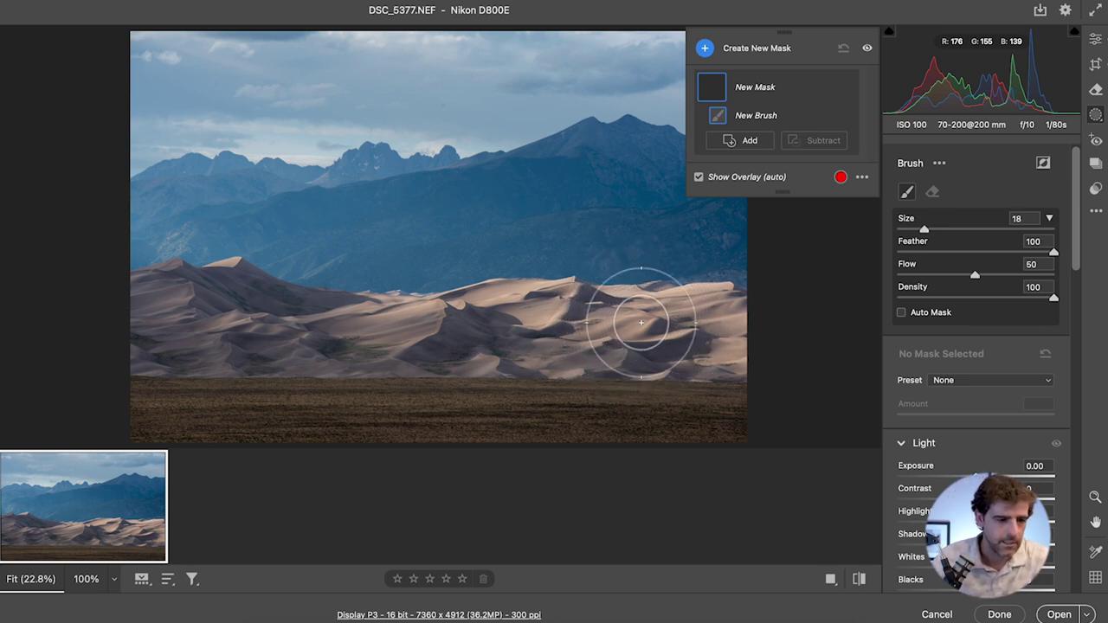
key(bracketleft)
key(bracketleft)
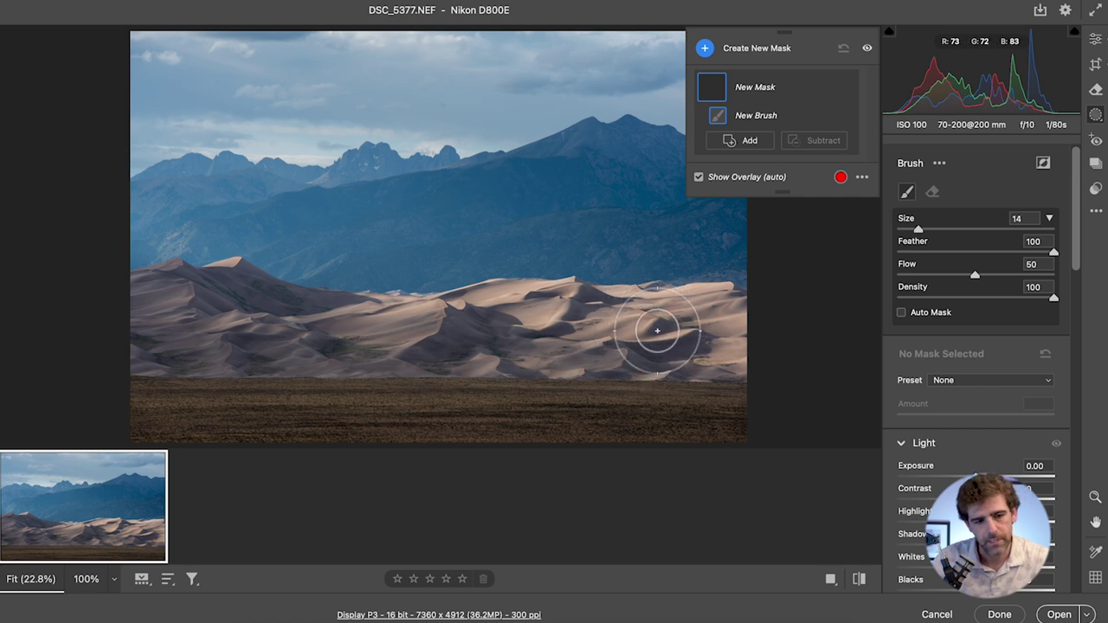
key(bracketleft)
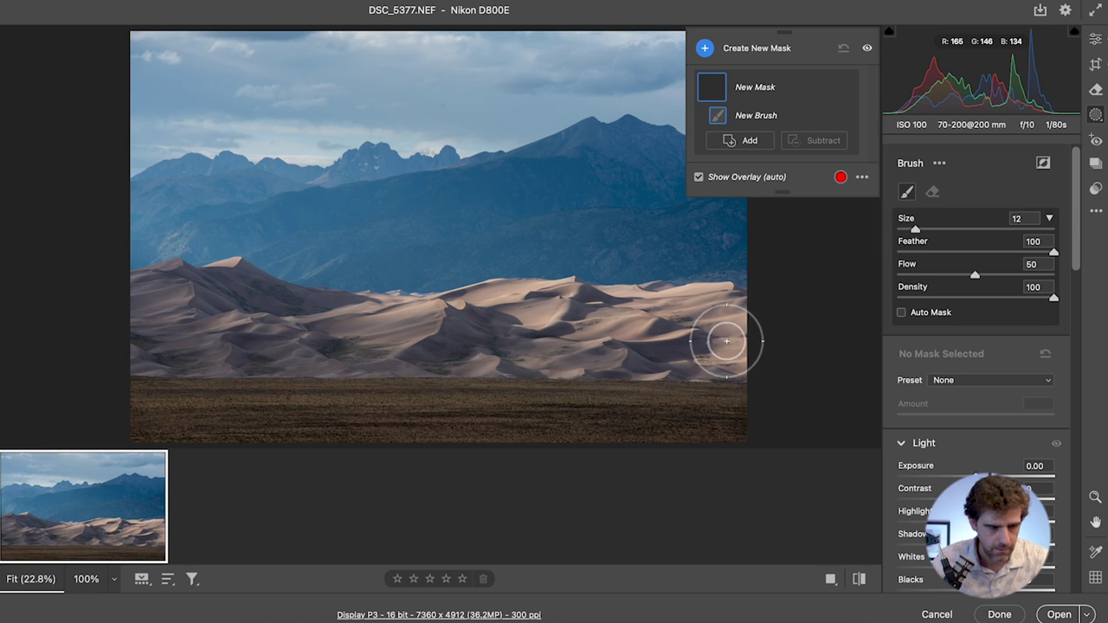
- Paint Mask 1 over the right-hand dunes and the left dune peak, then hide the overlay
mouse_move(696, 338)
mouse_down()
mouse_move(616, 334)
mouse_move(732, 332)
mouse_move(545, 322)
mouse_move(553, 339)
mouse_move(400, 343)
mouse_move(164, 337)
mouse_move(141, 324)
mouse_move(217, 306)
mouse_move(275, 324)
mouse_move(545, 323)
mouse_move(706, 340)
mouse_move(663, 344)
mouse_move(707, 338)
mouse_move(631, 348)
mouse_move(121, 333)
mouse_up()
key(bracketleft)
key(bracketleft)
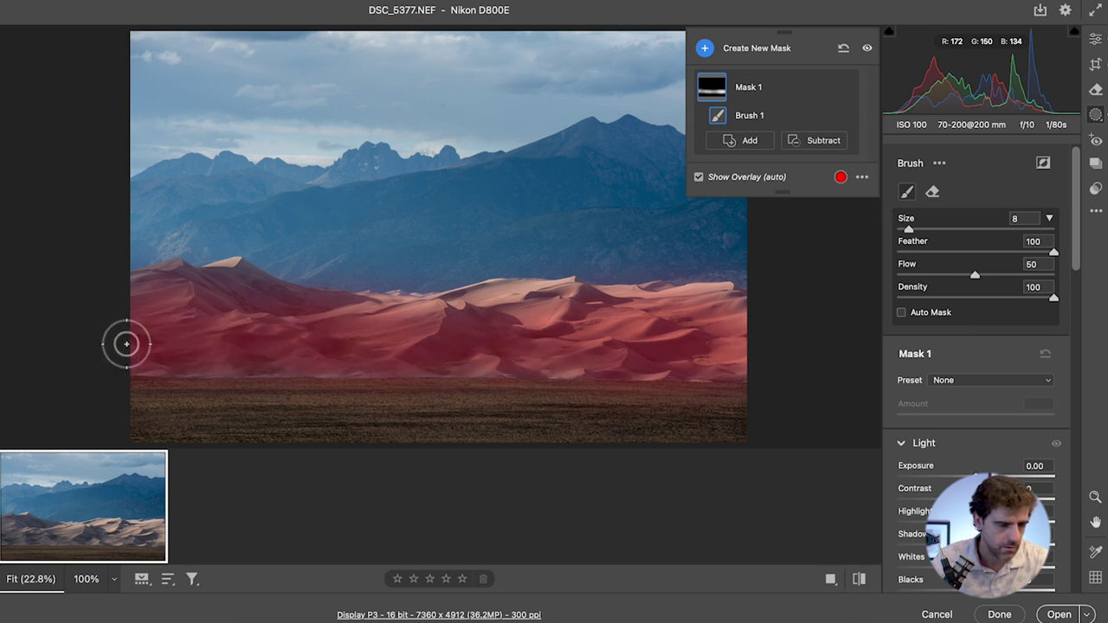
mouse_move(141, 295)
mouse_down()
mouse_move(222, 280)
mouse_move(358, 322)
mouse_move(504, 302)
mouse_move(670, 305)
mouse_move(742, 312)
mouse_move(741, 346)
mouse_move(534, 300)
mouse_move(727, 307)
mouse_move(376, 311)
mouse_move(228, 292)
mouse_move(232, 280)
mouse_move(148, 305)
mouse_move(737, 338)
mouse_up()
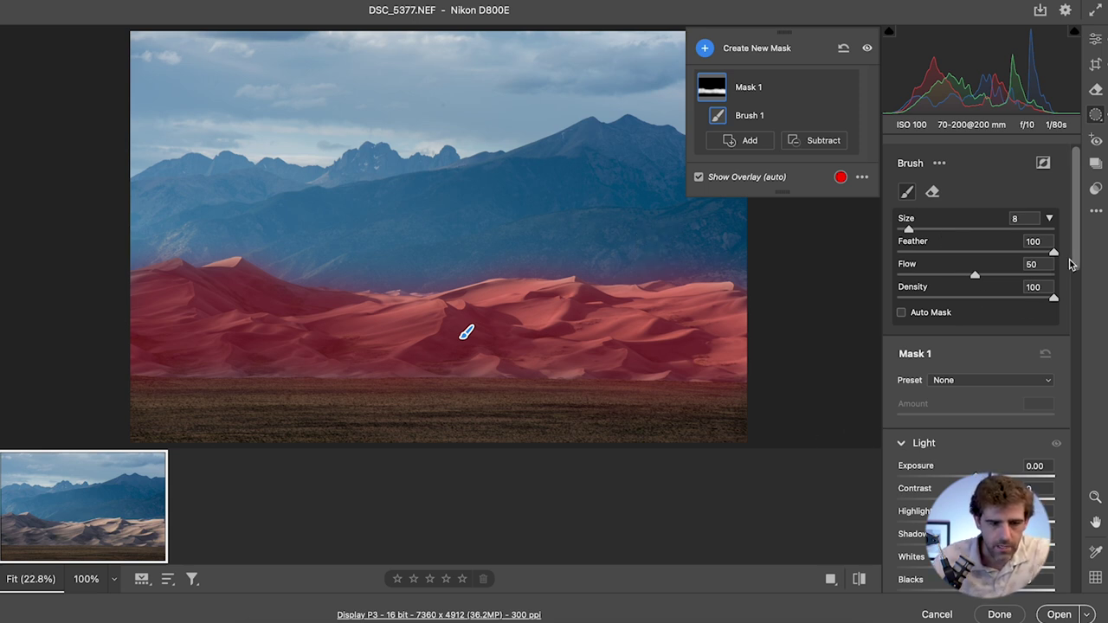
drag(1080, 263, 1086, 316)
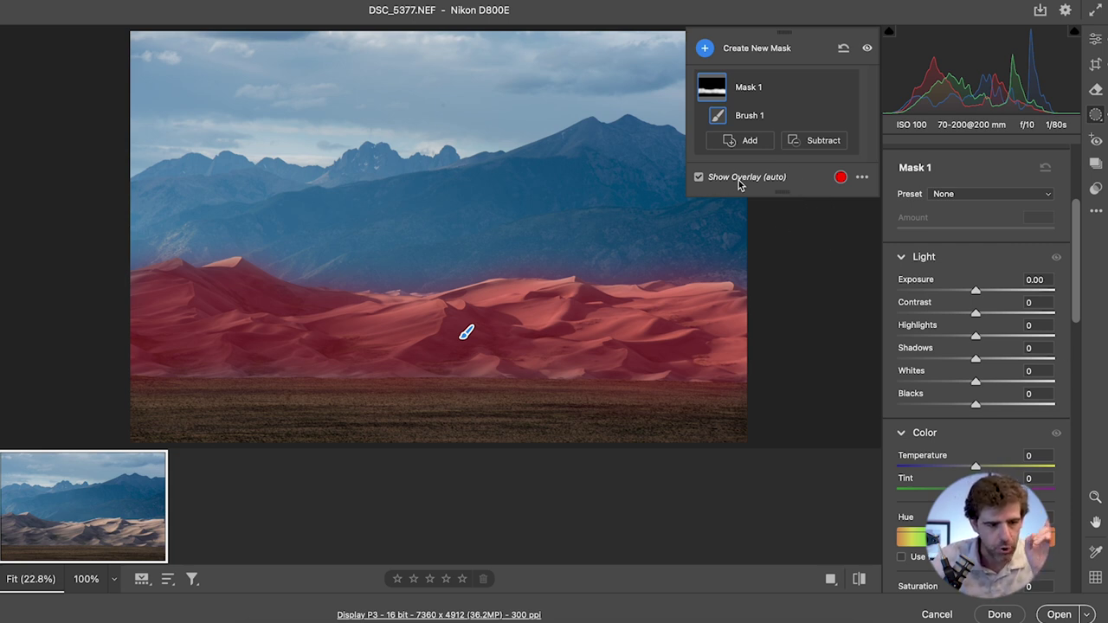
click(700, 178)
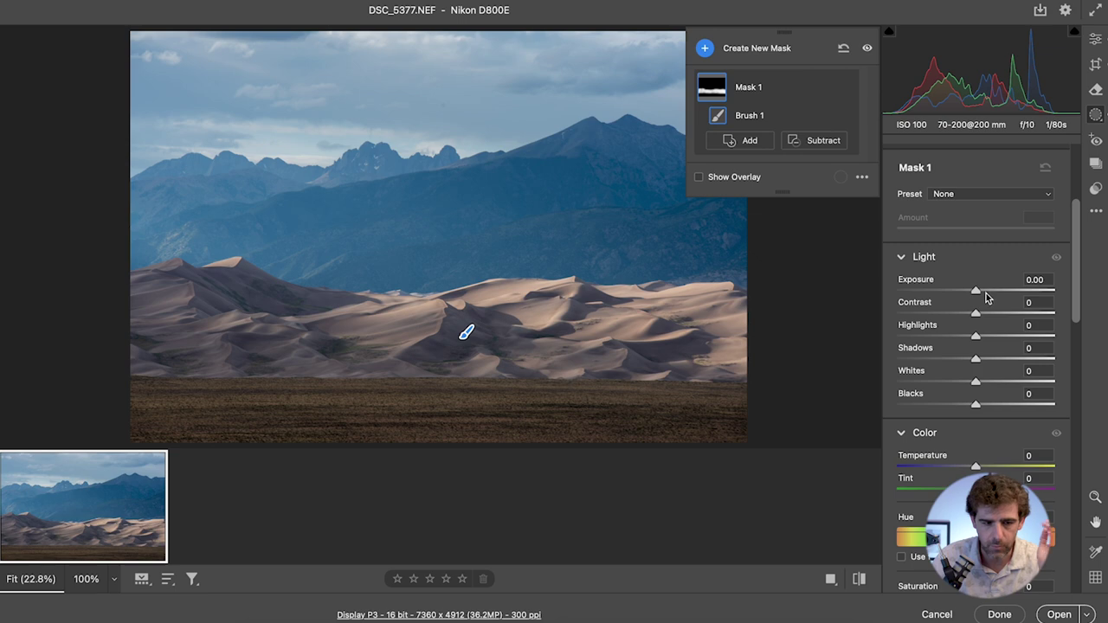
- Give Mask 1 Exposure +0.10, Highlights +34, Shadows -41, Whites +7 and Blacks -18
drag(977, 291, 1039, 307)
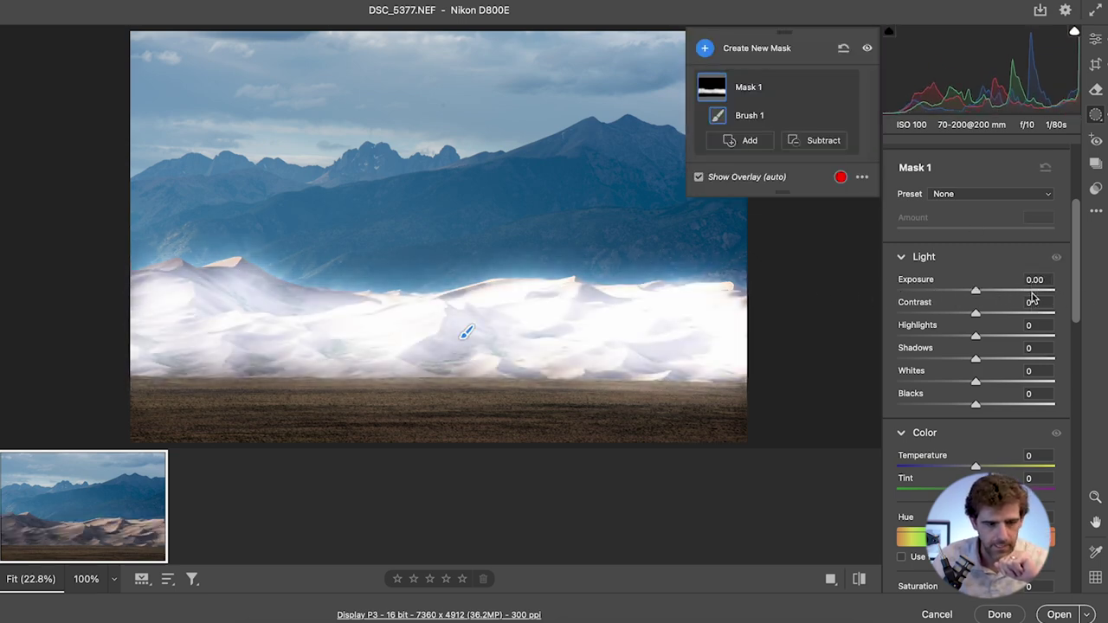
double_click(1035, 296)
click(701, 177)
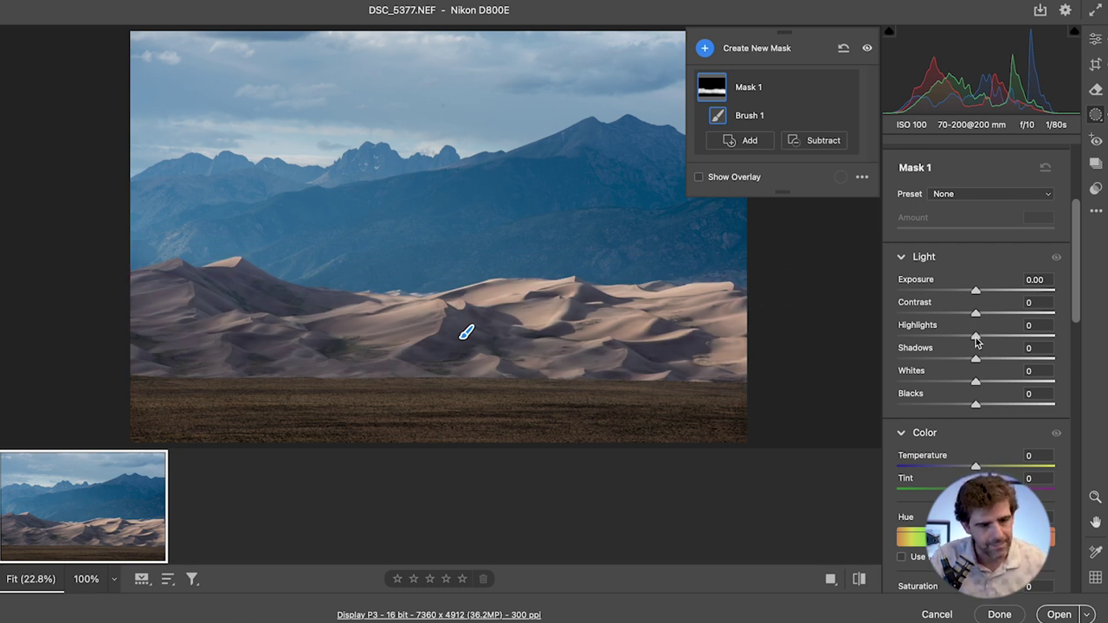
drag(976, 339, 960, 411)
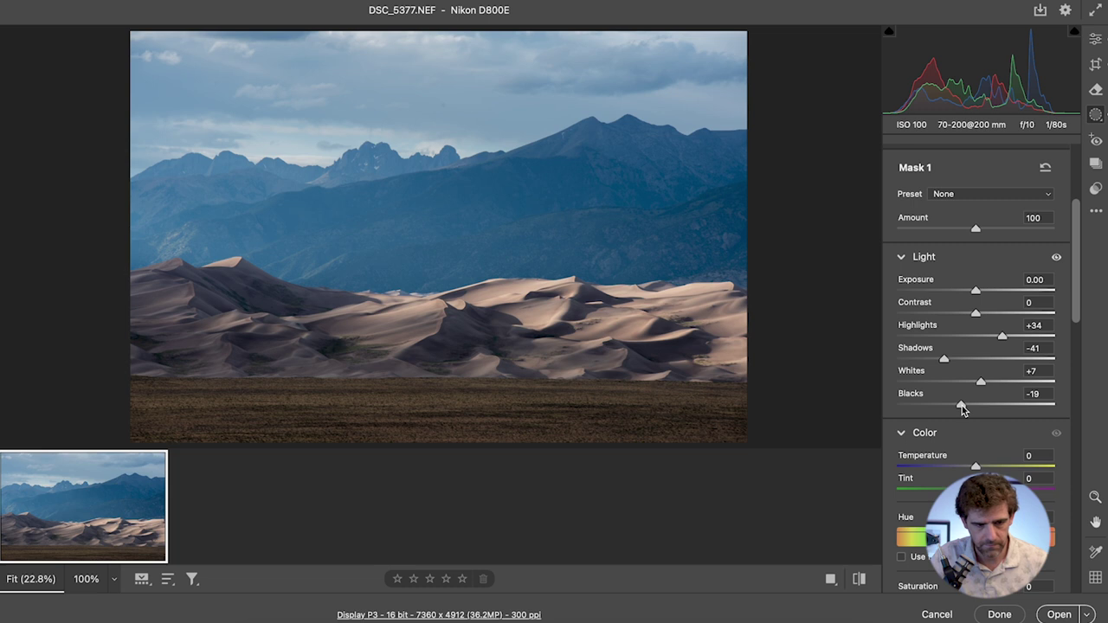
drag(963, 411, 963, 410)
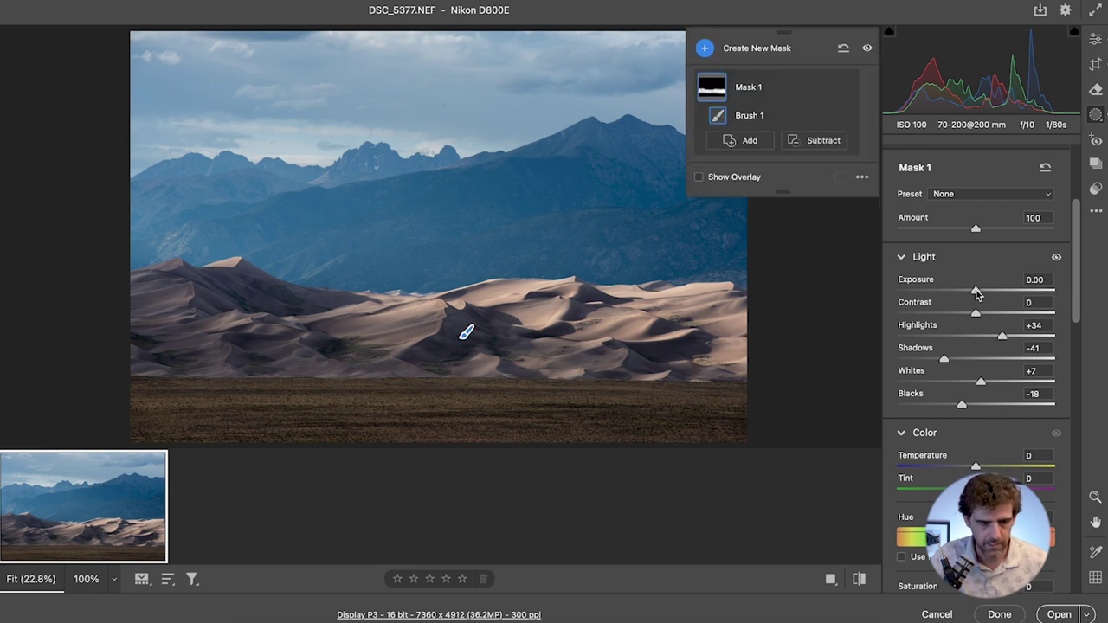
drag(975, 294, 979, 295)
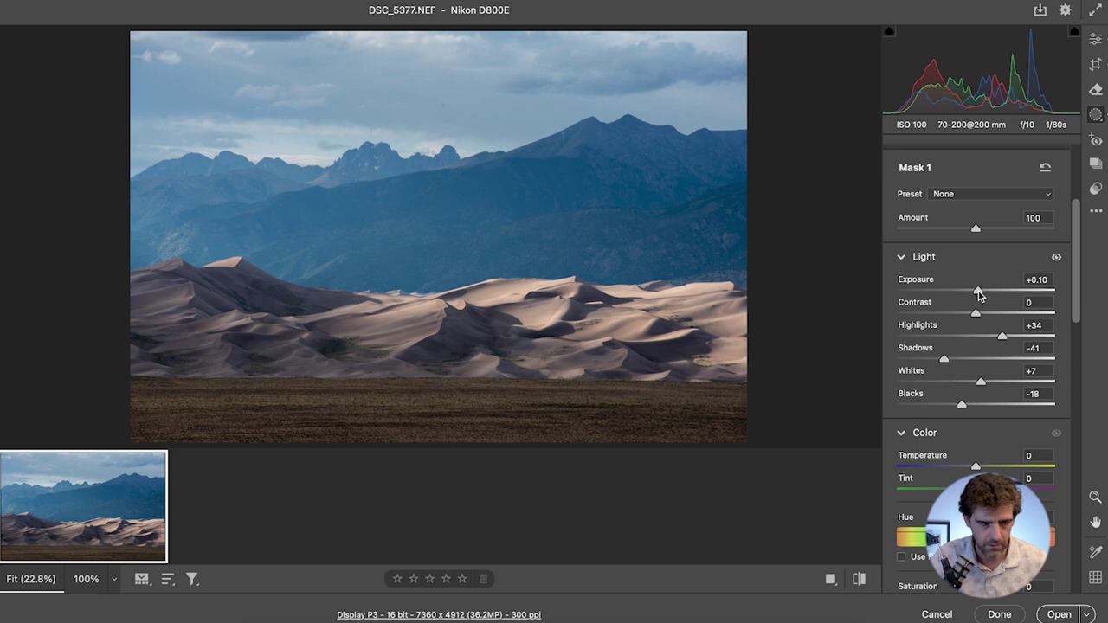
drag(979, 296, 978, 296)
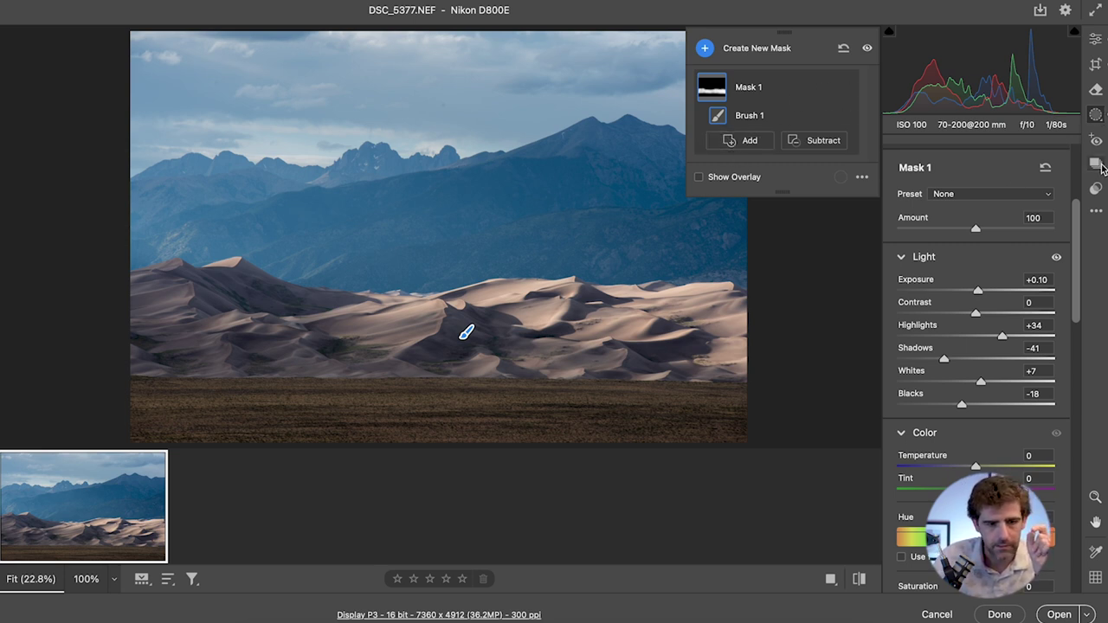
click(708, 48)
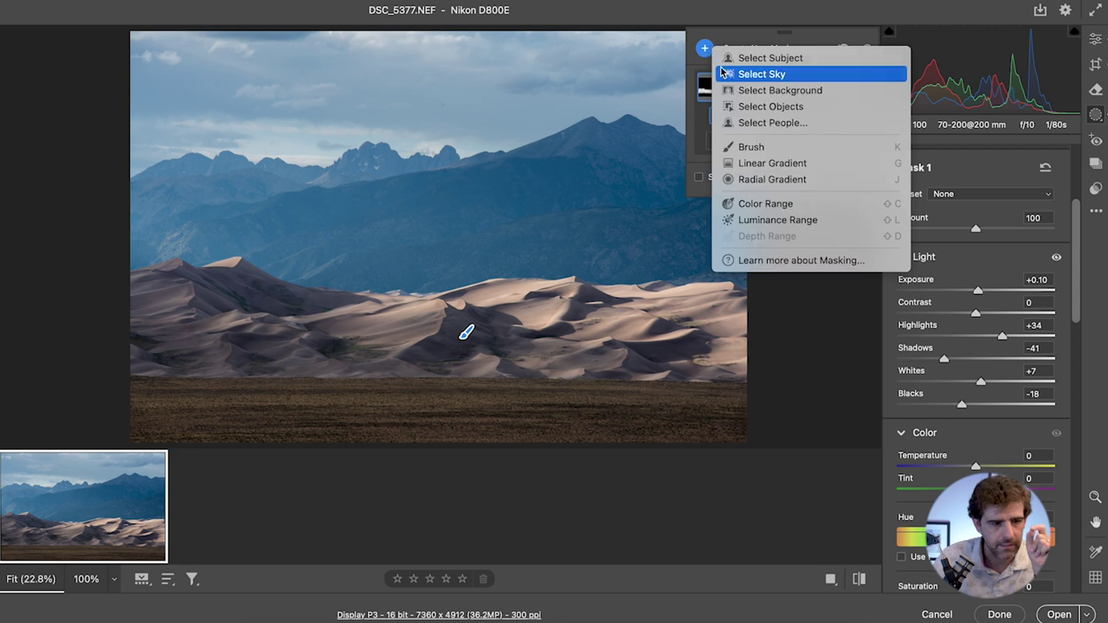
- Draw Mask 2 as a linear gradient down over the sky and nudge its edges slightly lower
click(788, 164)
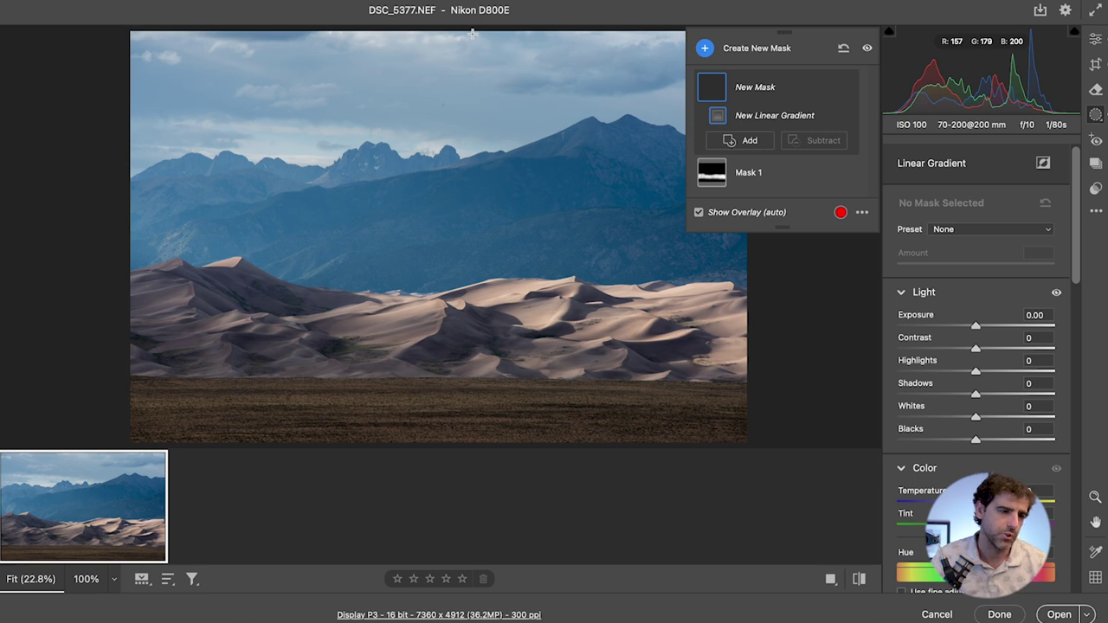
drag(473, 33, 444, 378)
drag(472, 33, 469, 75)
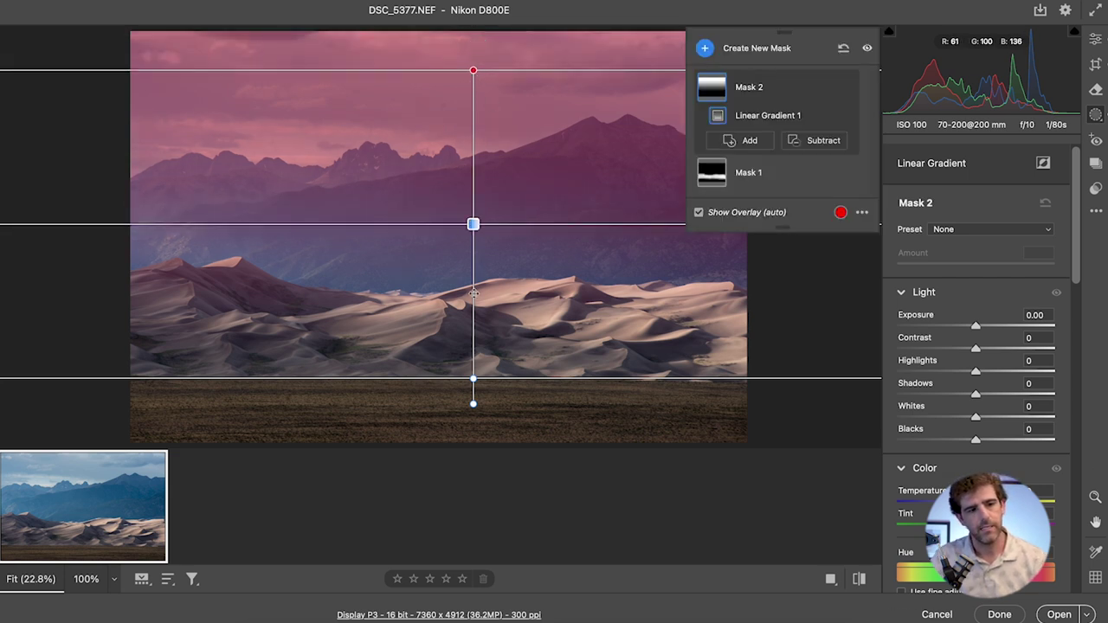
drag(475, 387, 475, 389)
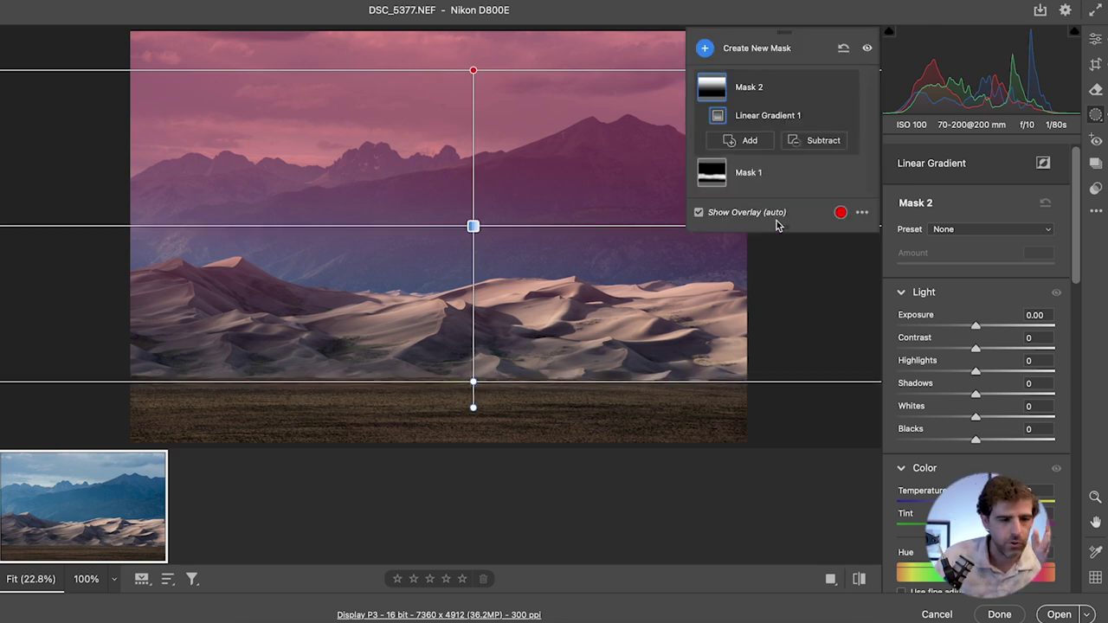
- Set Mask 2 to Exposure -0.55, Highlights +24, Shadows -11, Whites +27 and Blacks -5
click(697, 214)
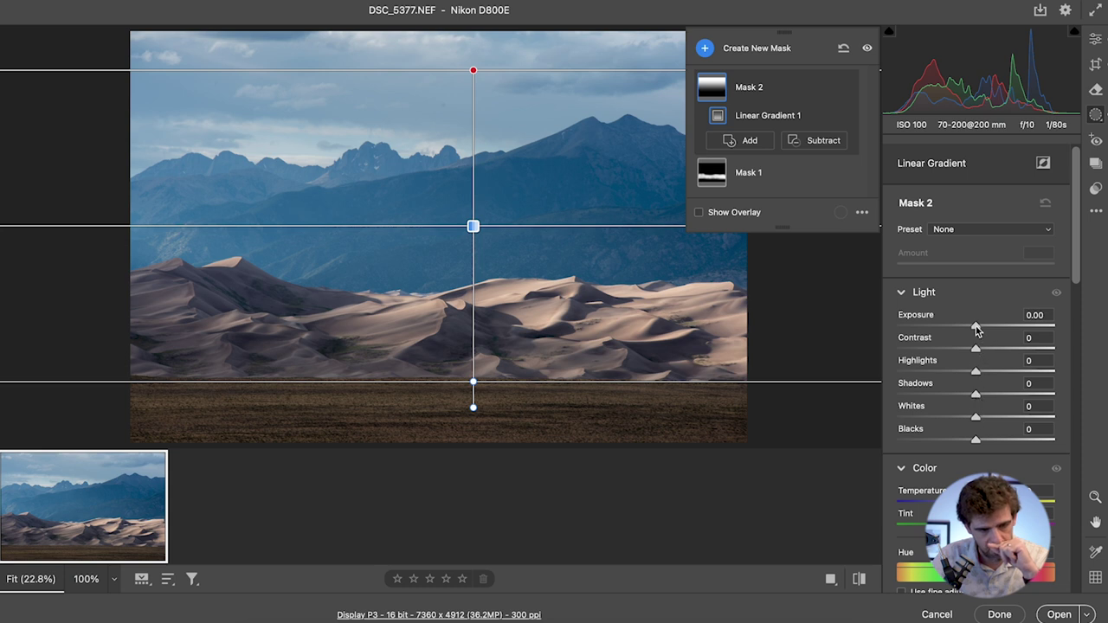
drag(976, 328, 966, 329)
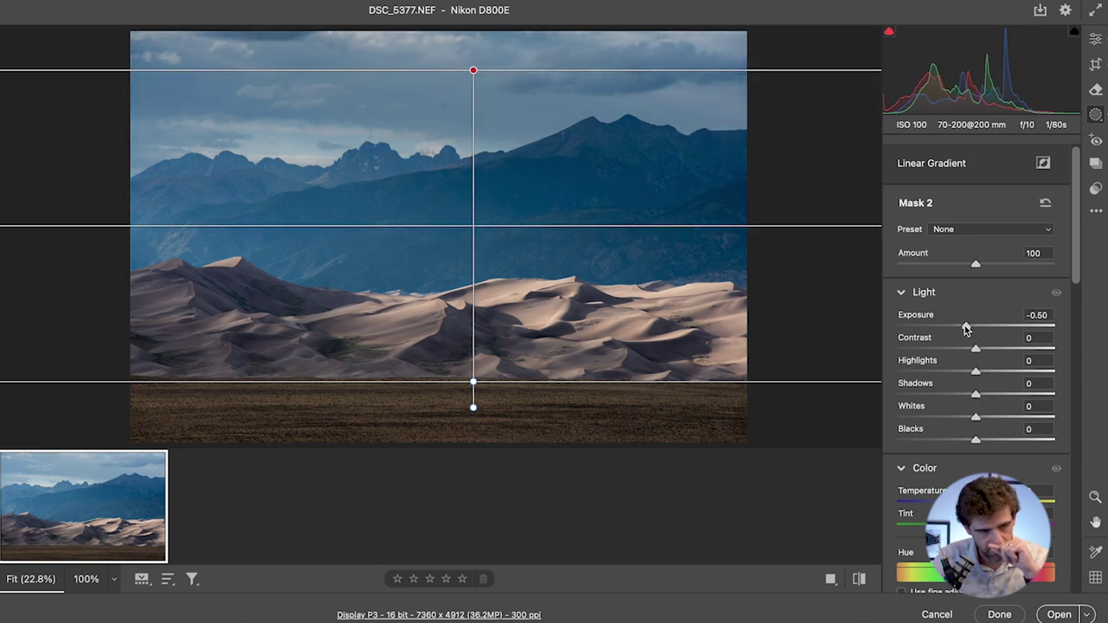
drag(966, 329, 967, 330)
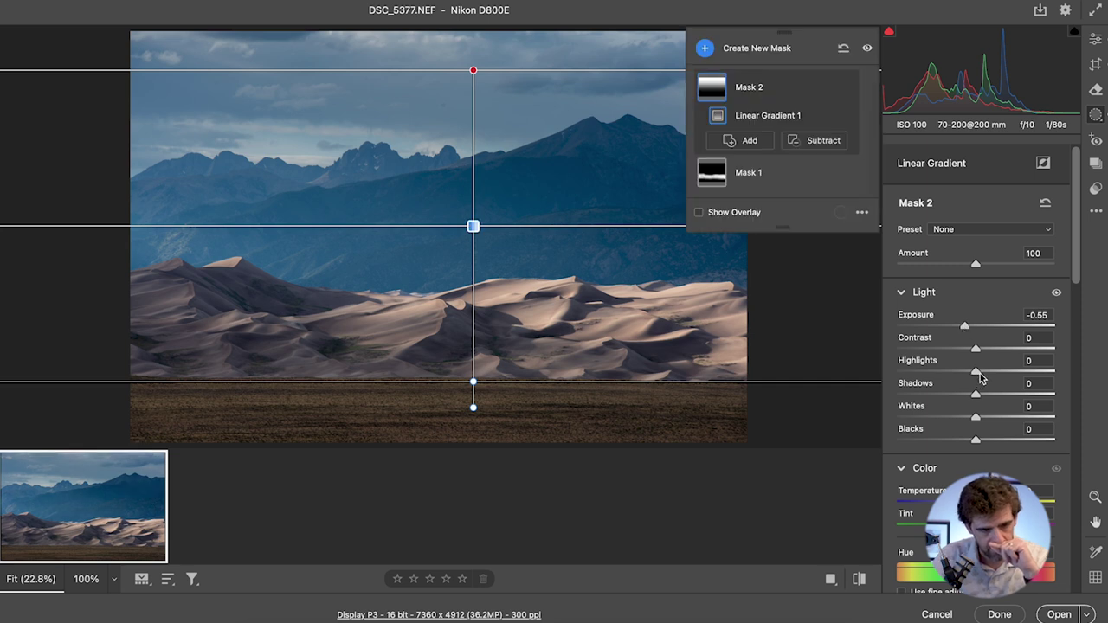
mouse_move(976, 377)
mouse_down()
mouse_move(993, 376)
mouse_move(967, 395)
mouse_up()
drag(975, 443, 972, 444)
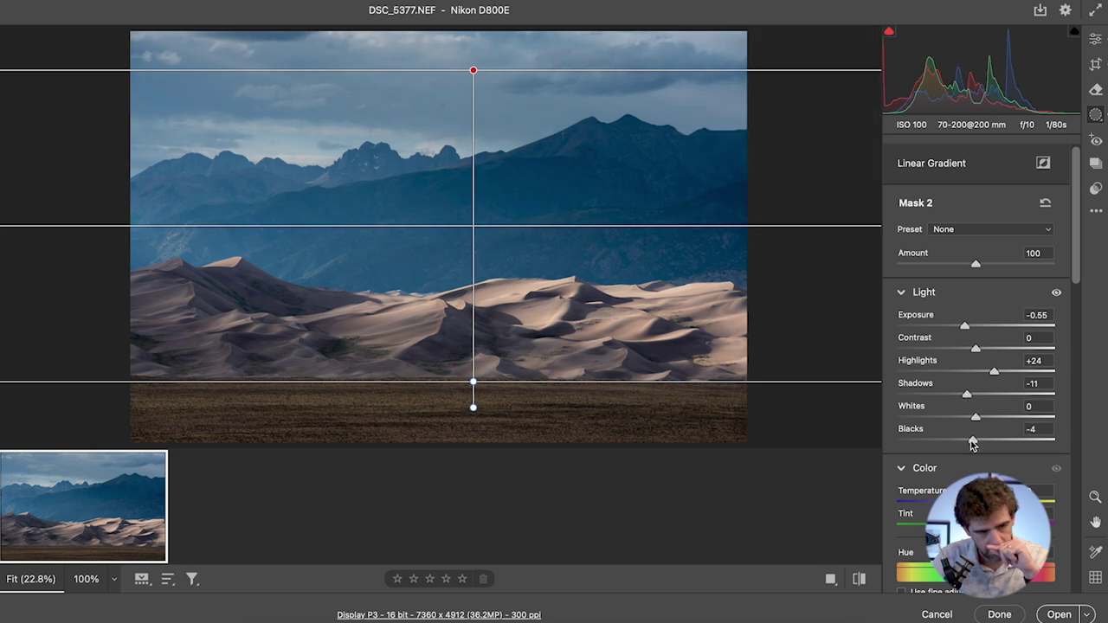
drag(972, 443, 1001, 423)
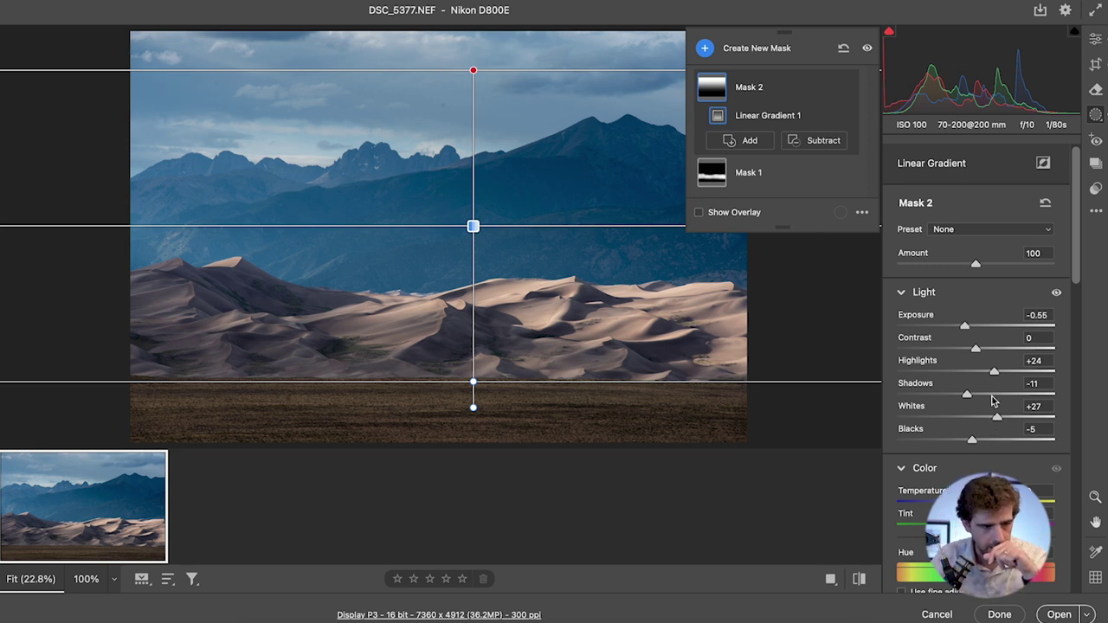
click(706, 48)
click(814, 164)
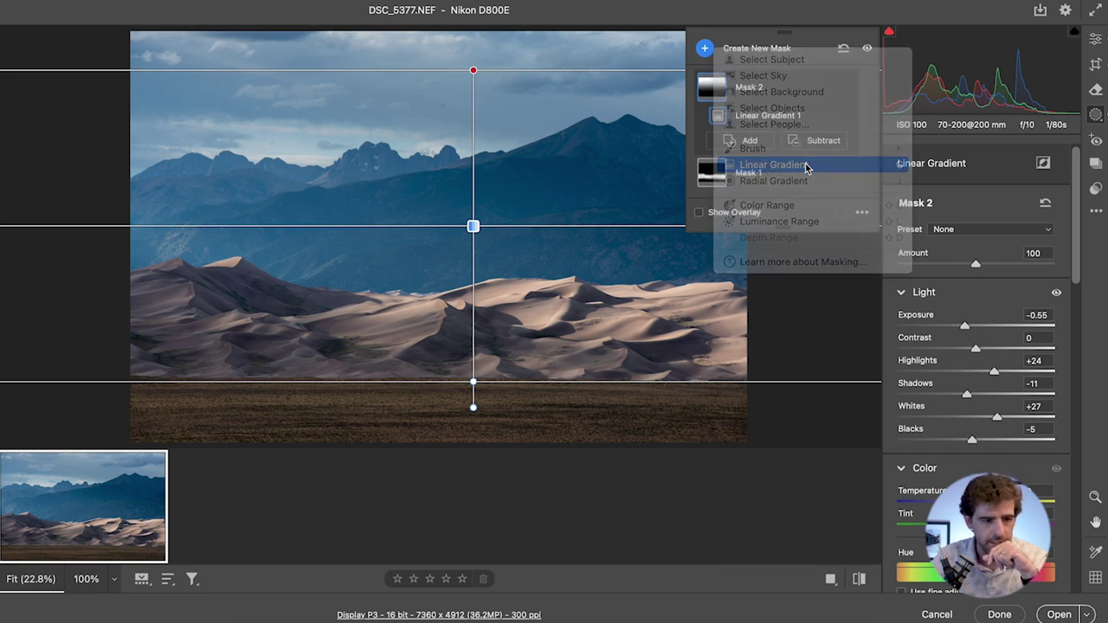
- Draw Mask 3 as a linear gradient up over the foreground ground and nudge its Exposure up
drag(473, 440, 466, 350)
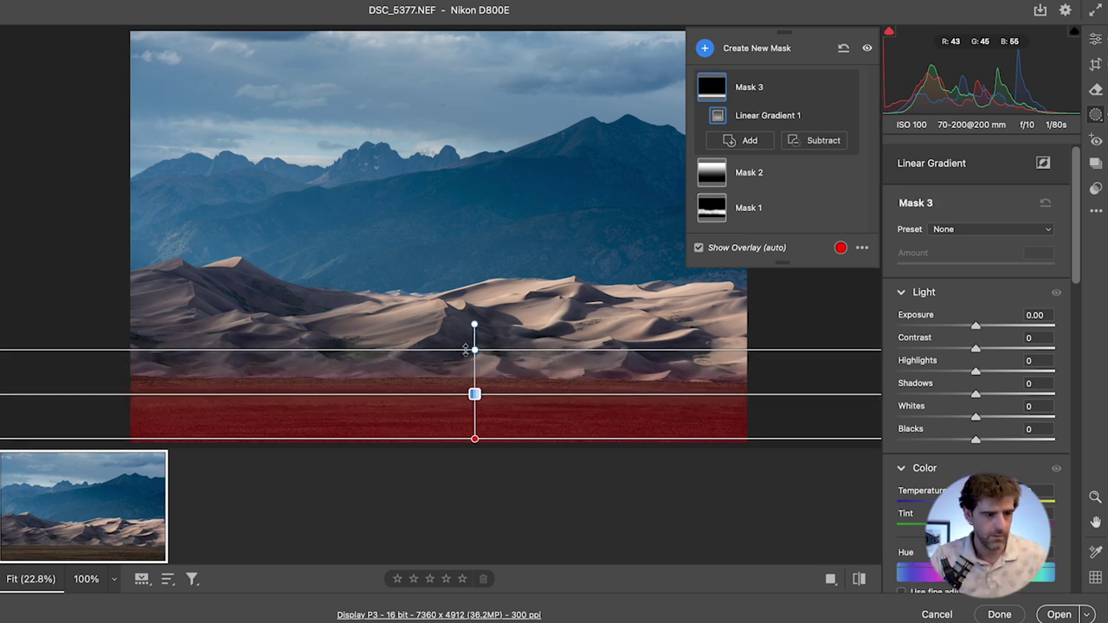
click(698, 248)
key(y)
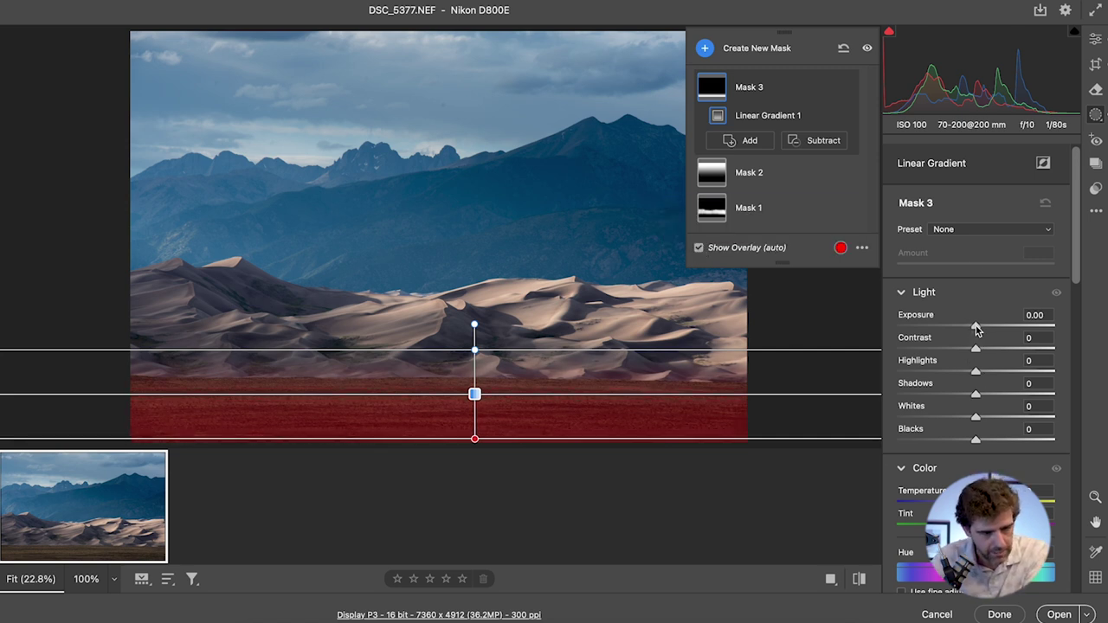
drag(975, 327, 979, 327)
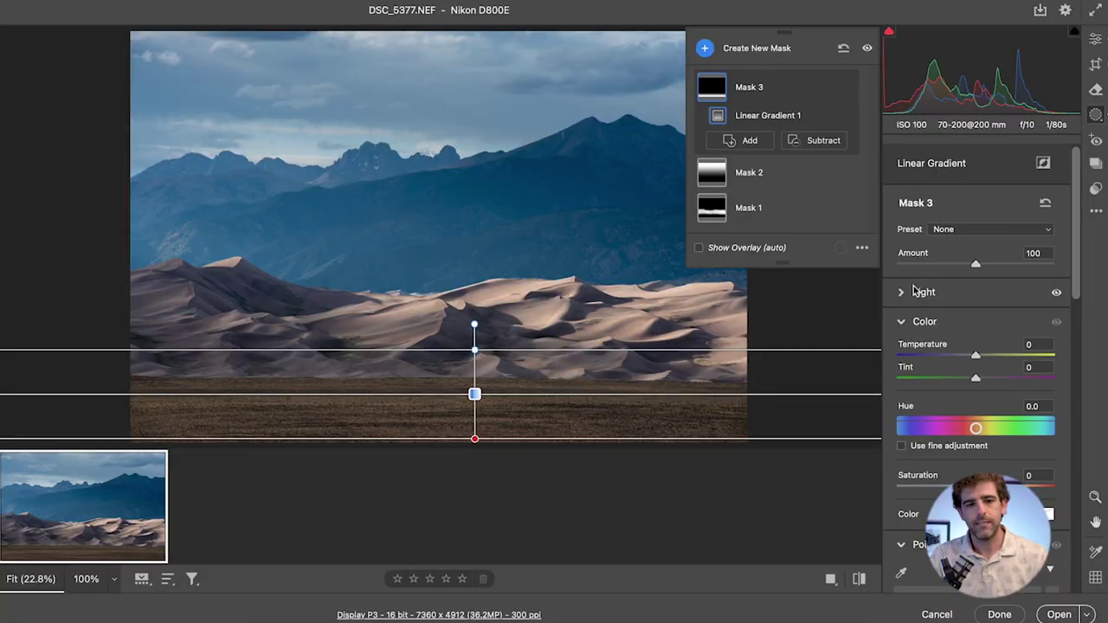
- Return to the global Edit panel and lower the Blues saturation to -16 in the Color Mixer
click(1096, 44)
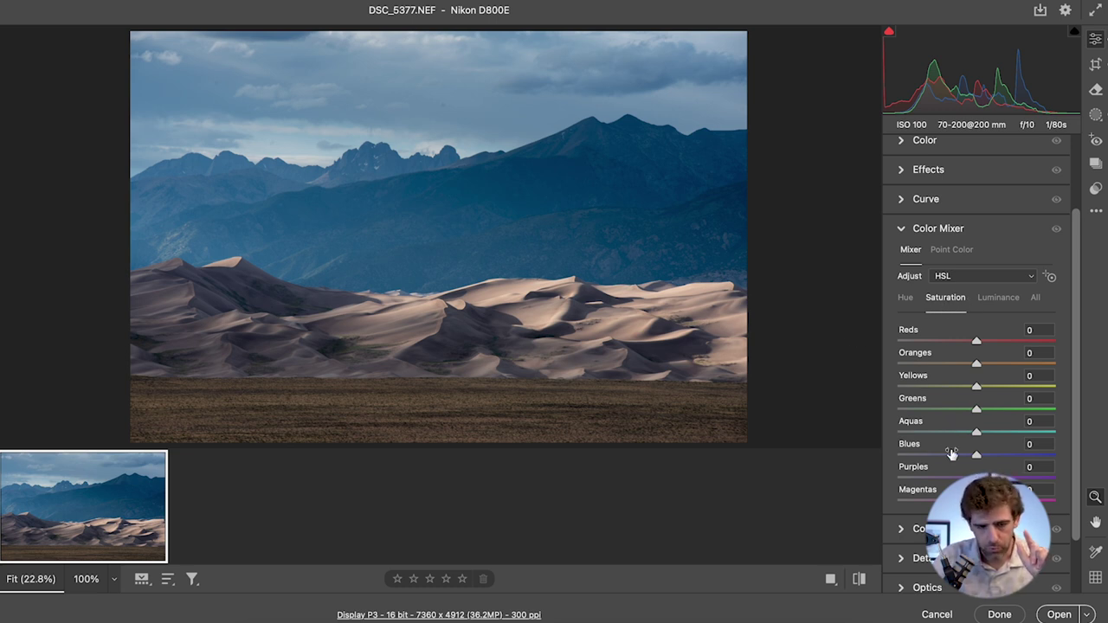
drag(976, 460, 967, 460)
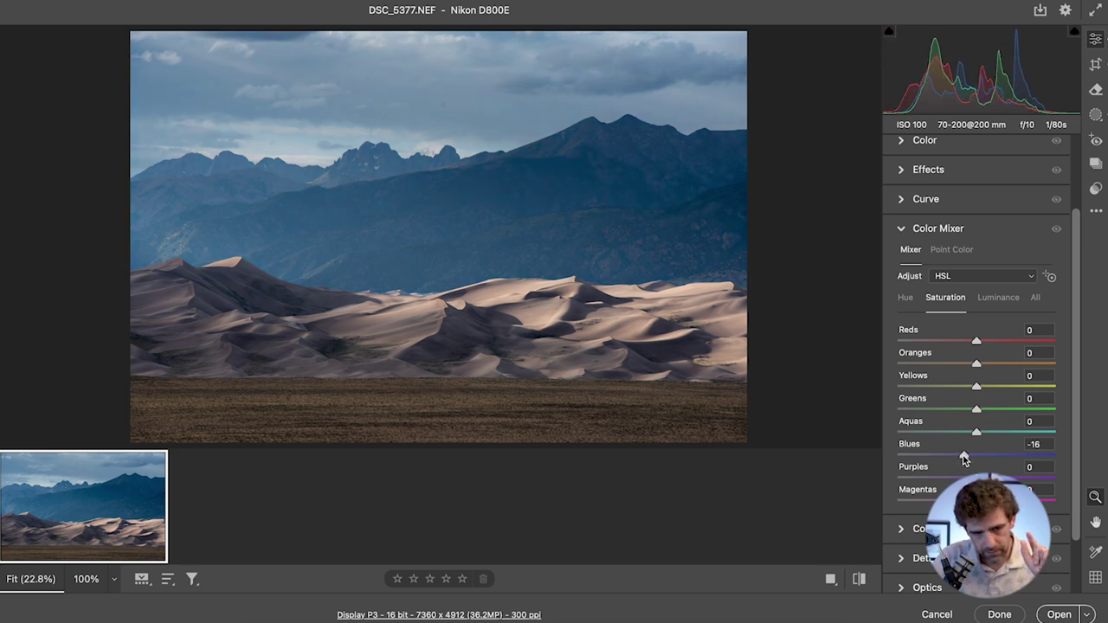
click(998, 298)
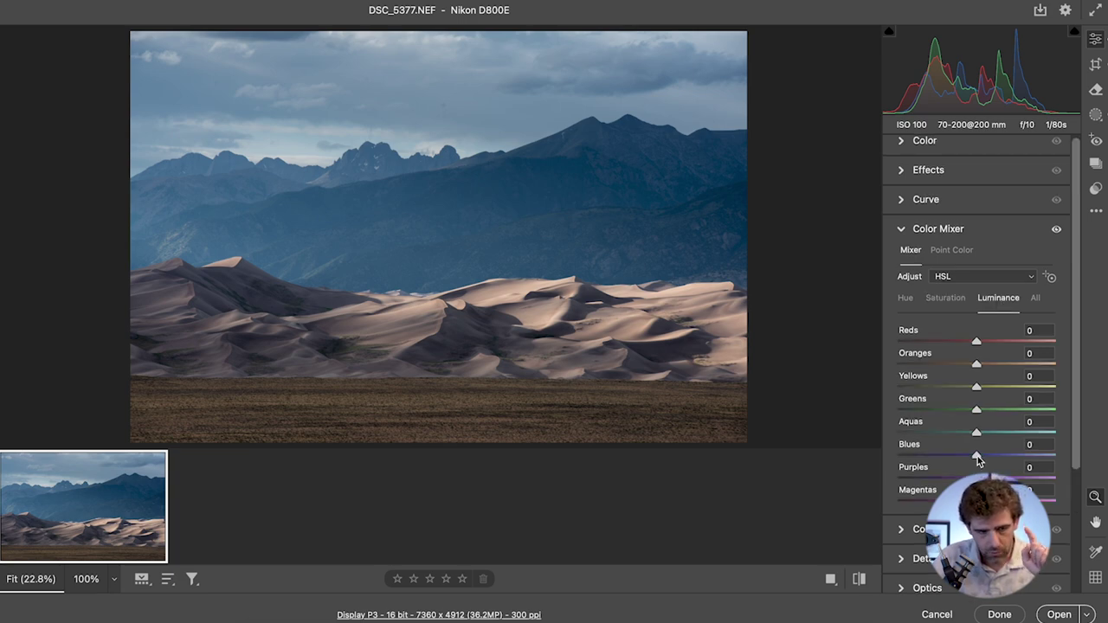
- Lower the Blues luminance to -50 in the Color Mixer
drag(977, 456, 927, 457)
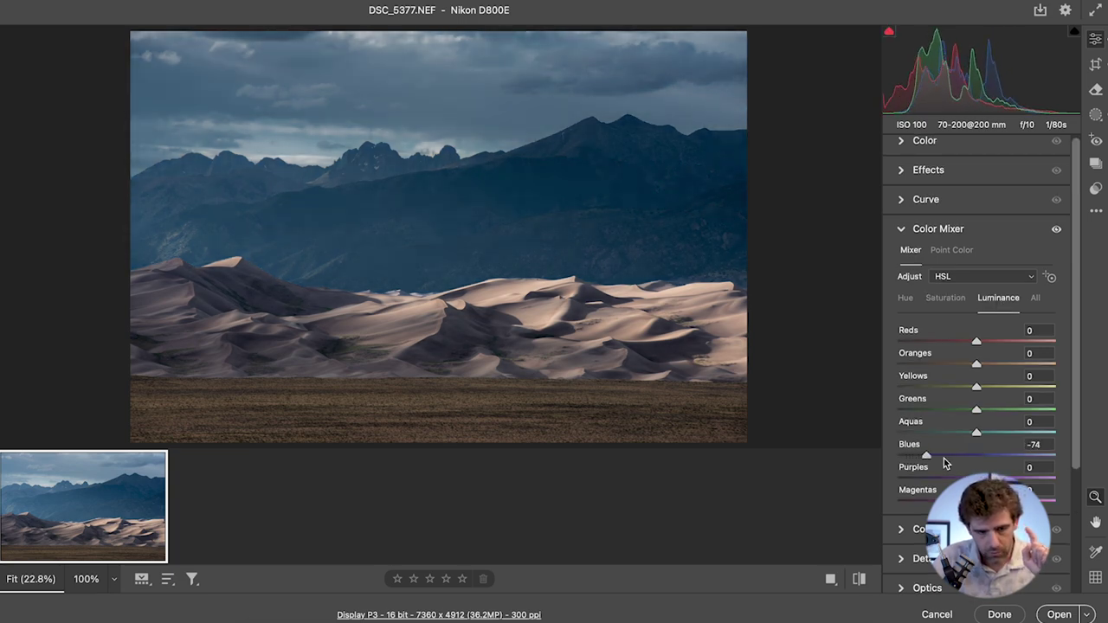
double_click(944, 463)
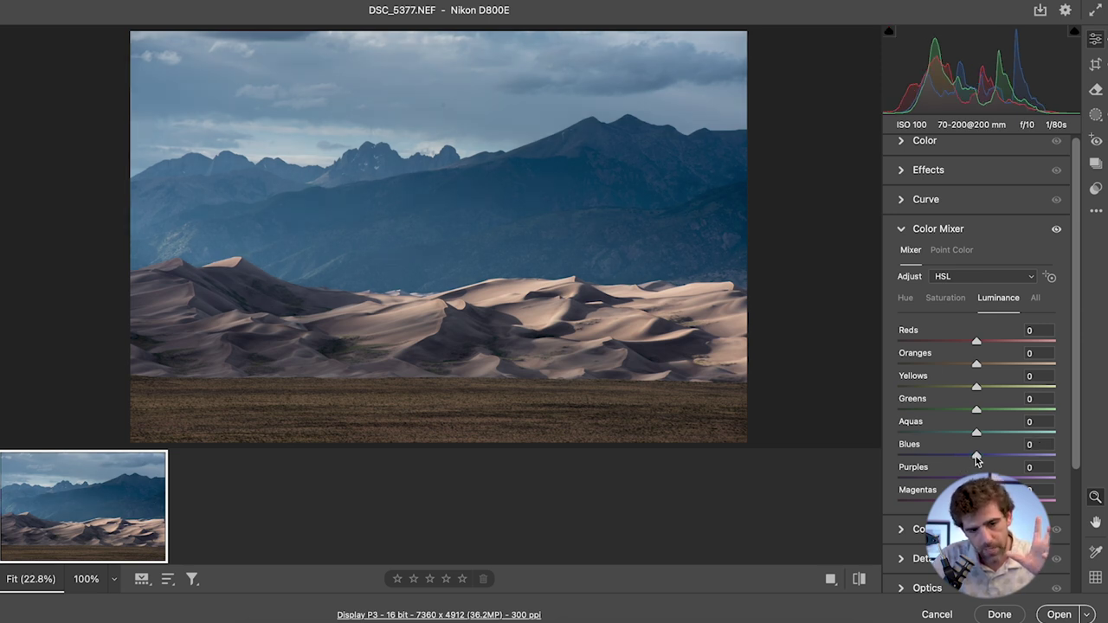
drag(976, 459, 946, 460)
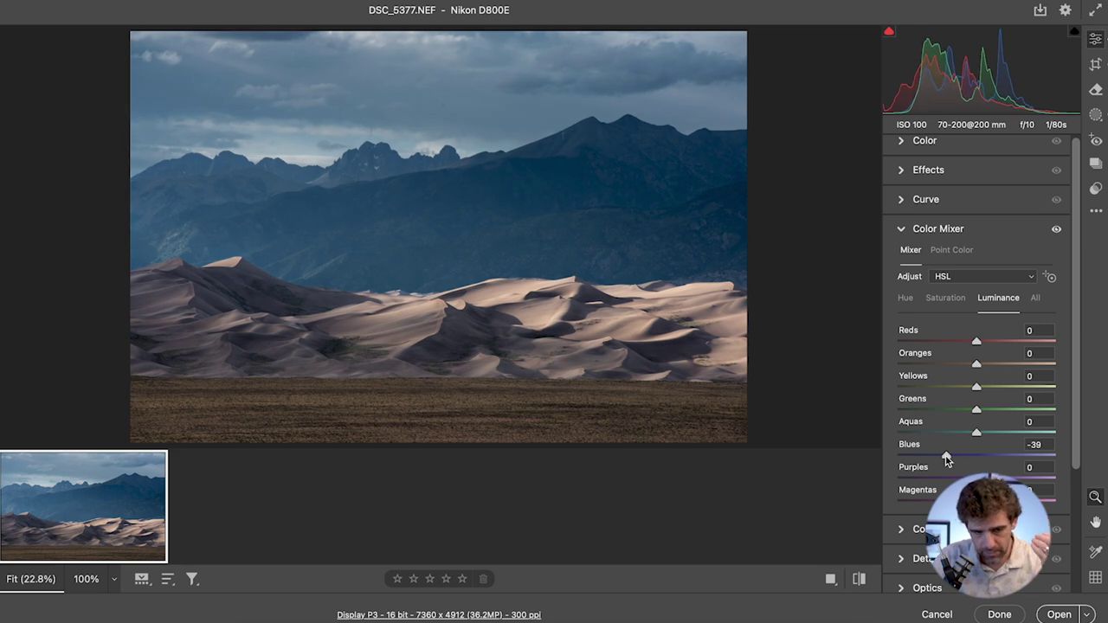
drag(946, 460, 937, 459)
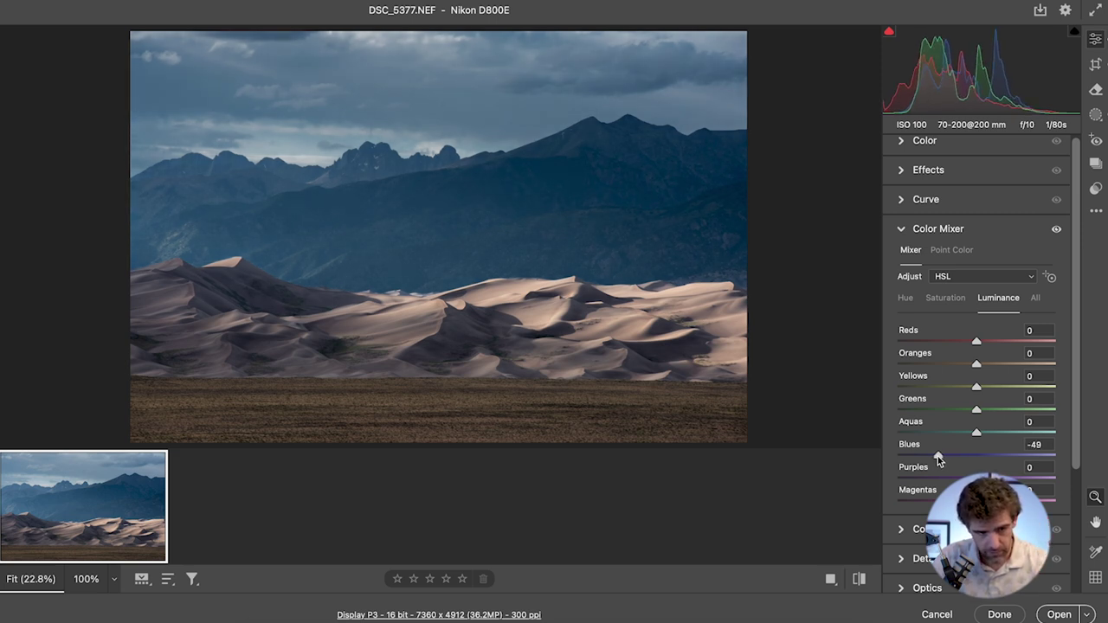
drag(939, 459, 937, 459)
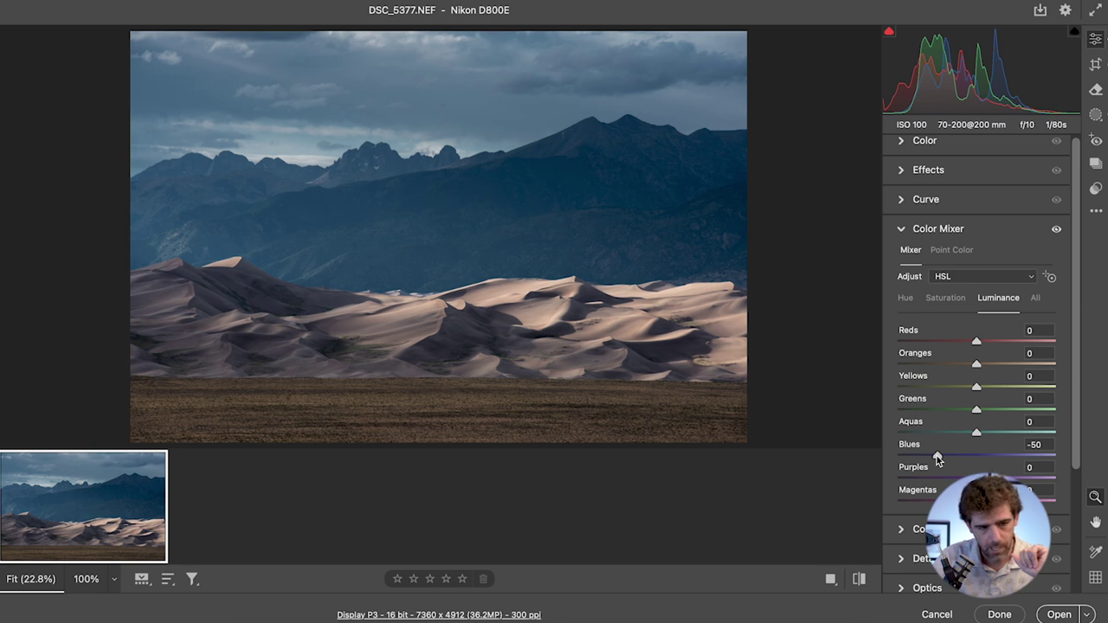
click(946, 298)
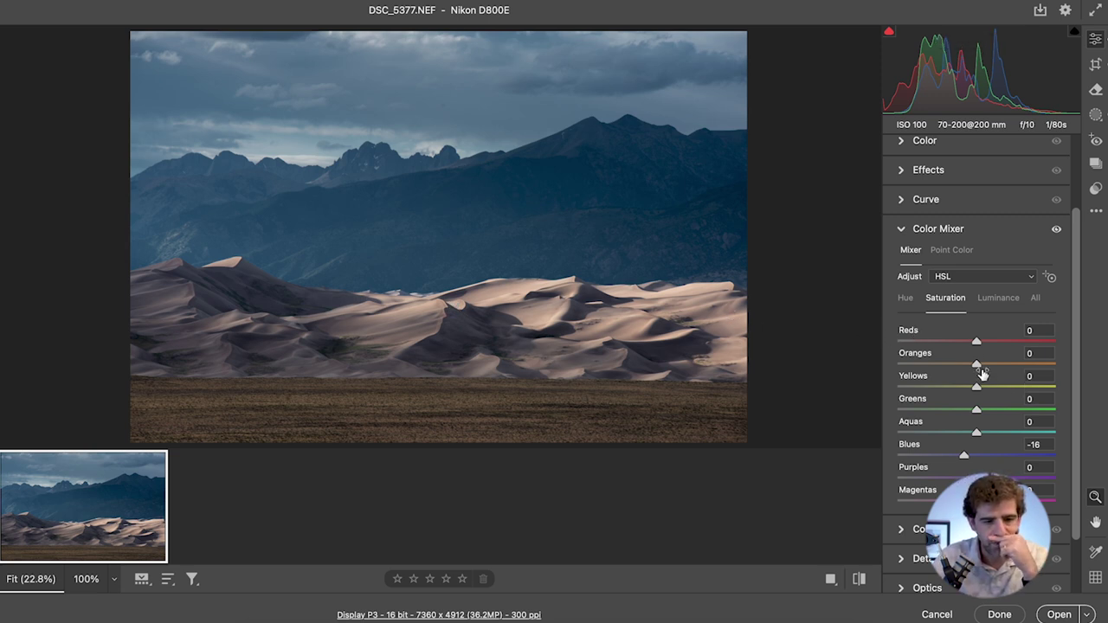
- Boost Color Mixer saturation to Reds +11, Oranges +12 and Yellows +6 to warm the dunes
drag(1048, 370, 976, 368)
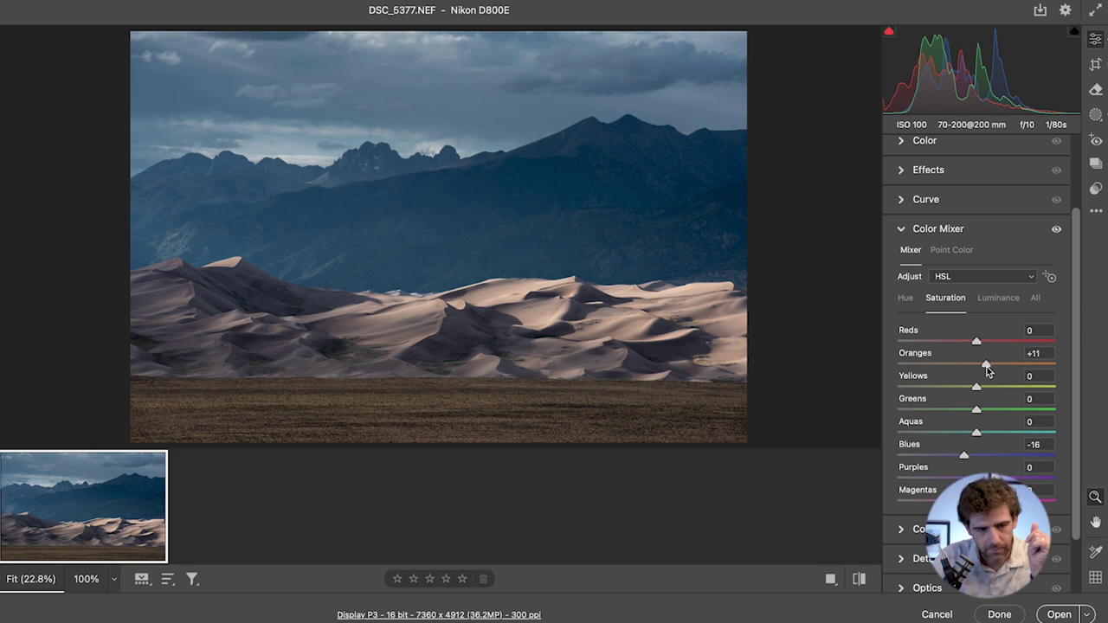
drag(985, 370, 987, 344)
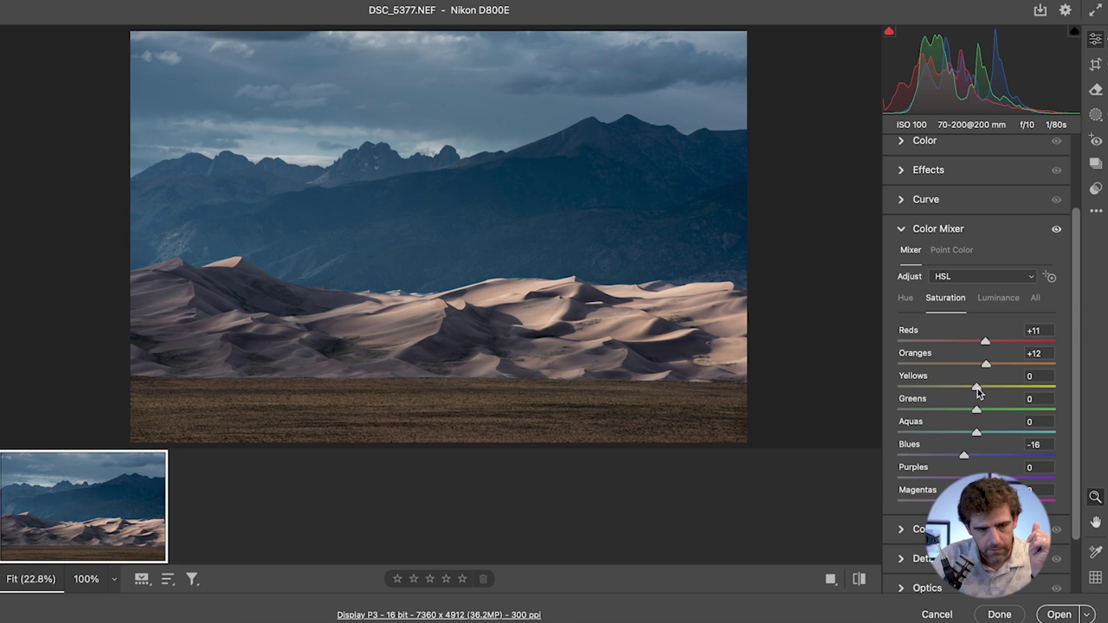
drag(976, 389, 878, 390)
double_click(897, 389)
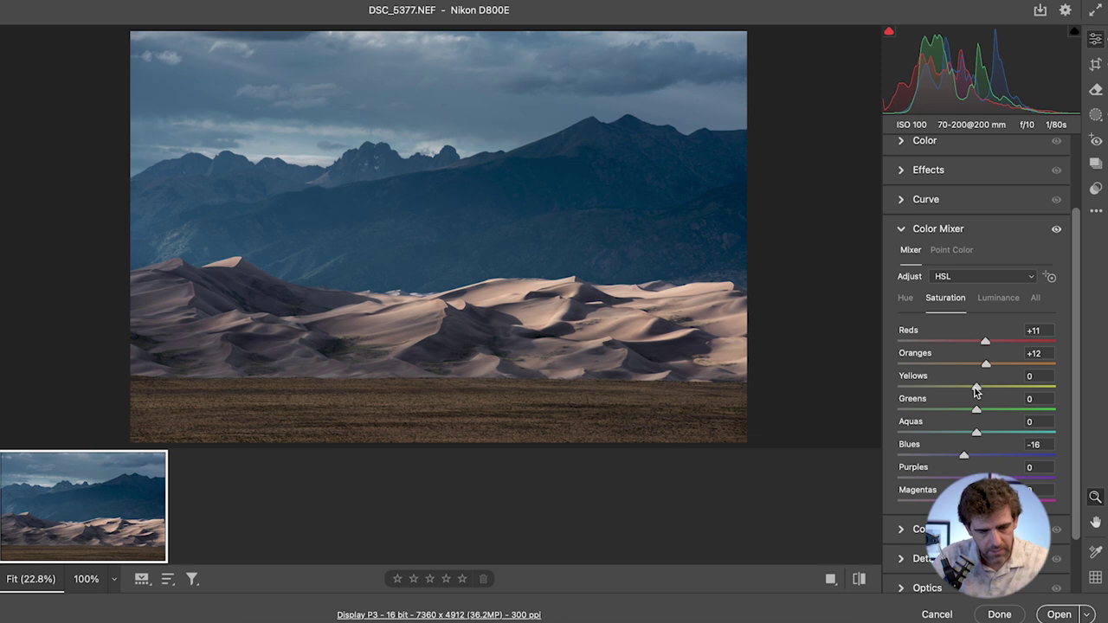
mouse_move(977, 389)
mouse_down()
mouse_move(1044, 394)
mouse_move(980, 392)
mouse_up()
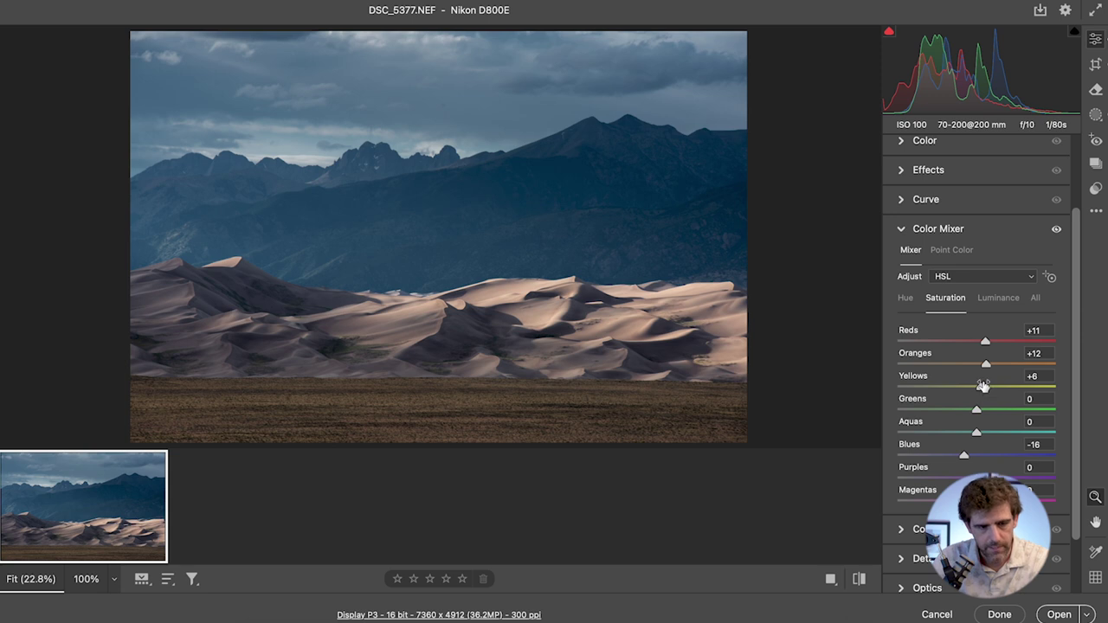
click(995, 303)
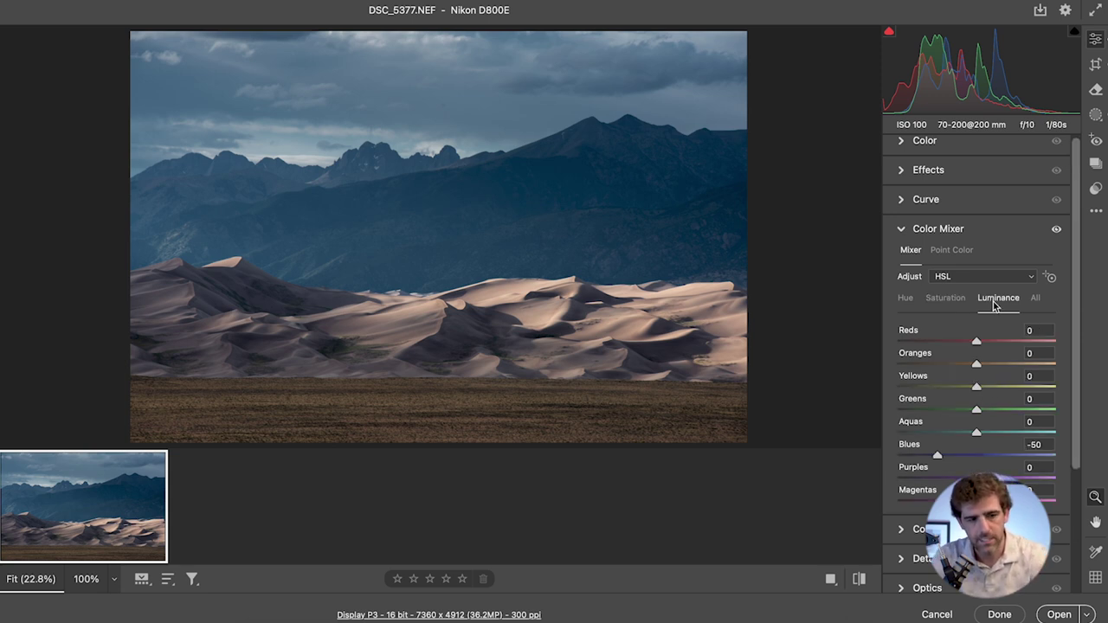
- Darken Color Mixer luminance: Reds -7, Oranges -12, Yellows -22 and Purples -100
drag(978, 370, 968, 369)
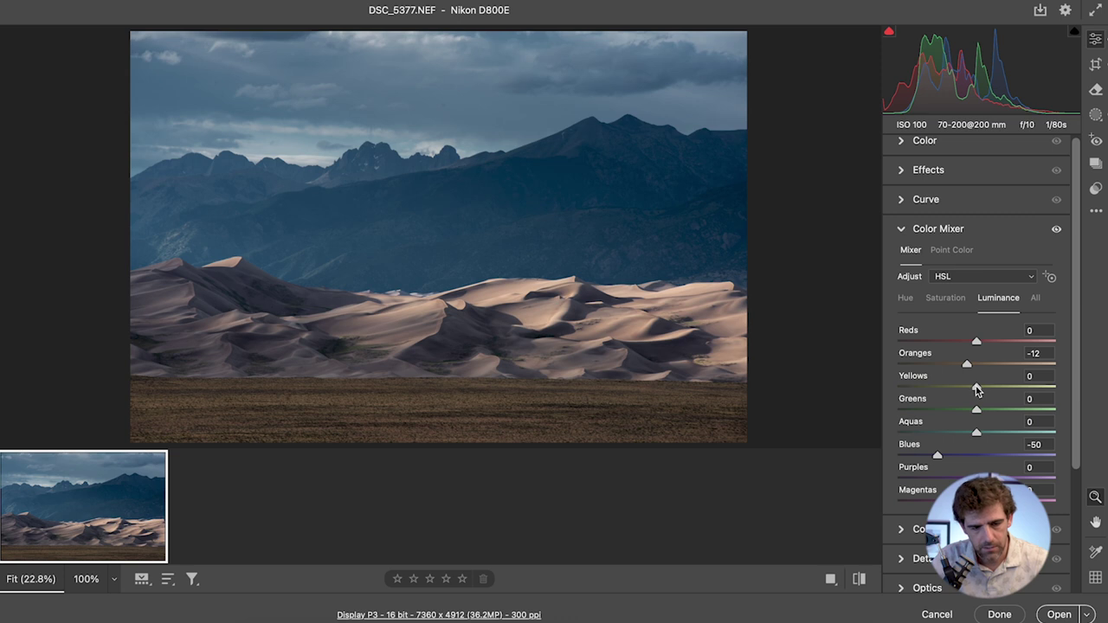
drag(975, 391, 959, 391)
mouse_move(973, 343)
mouse_down()
mouse_move(865, 343)
mouse_move(1052, 344)
mouse_move(970, 343)
mouse_up()
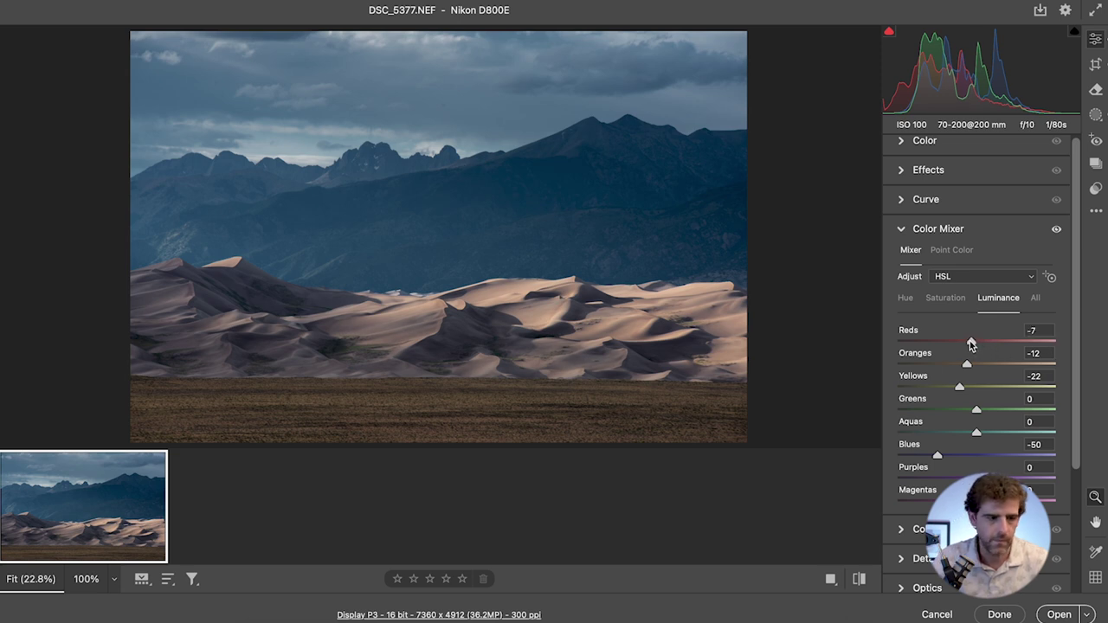
drag(977, 478, 834, 467)
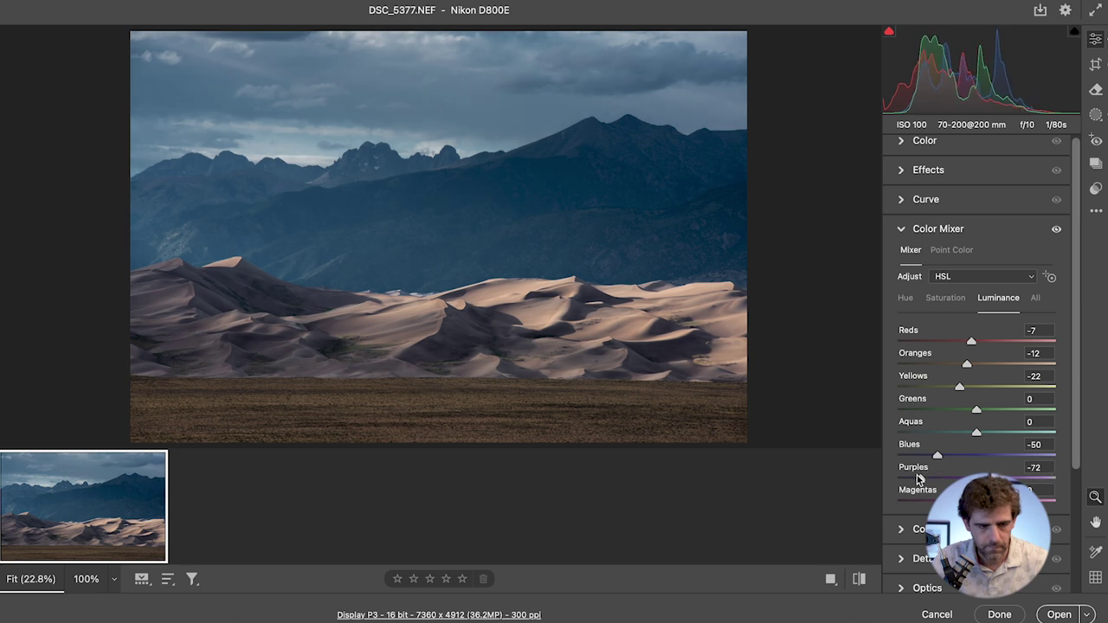
double_click(916, 477)
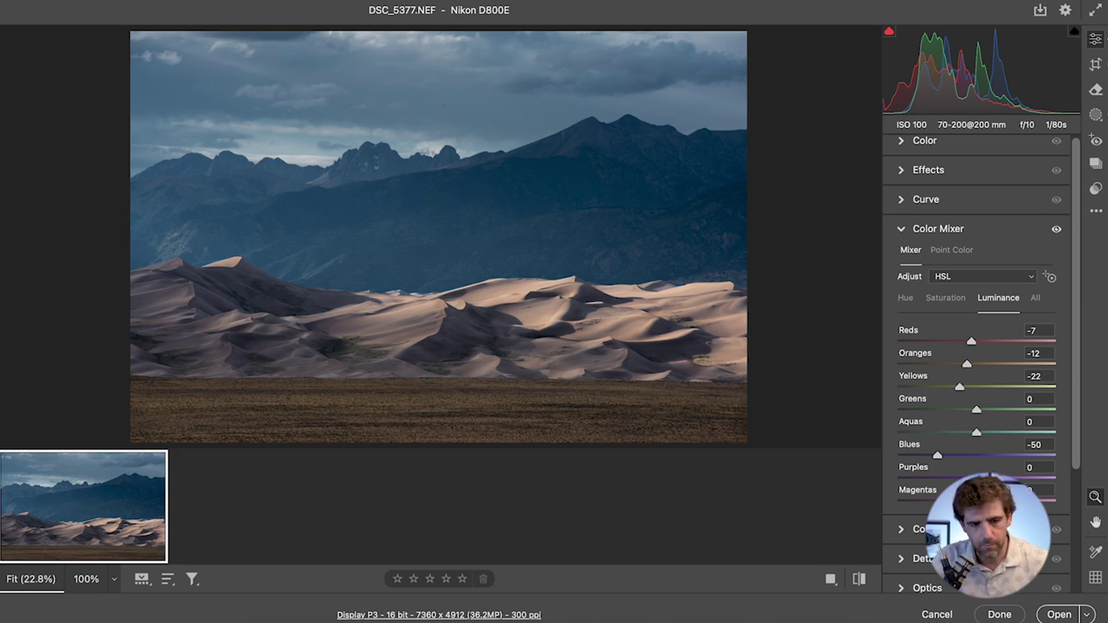
drag(976, 478, 886, 488)
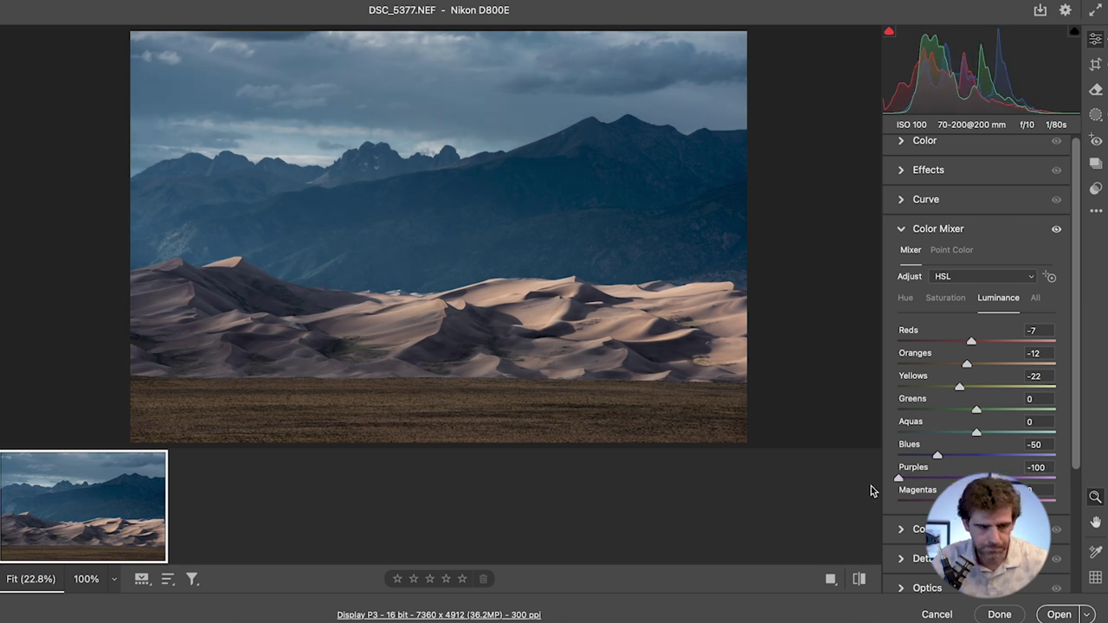
drag(898, 478, 834, 479)
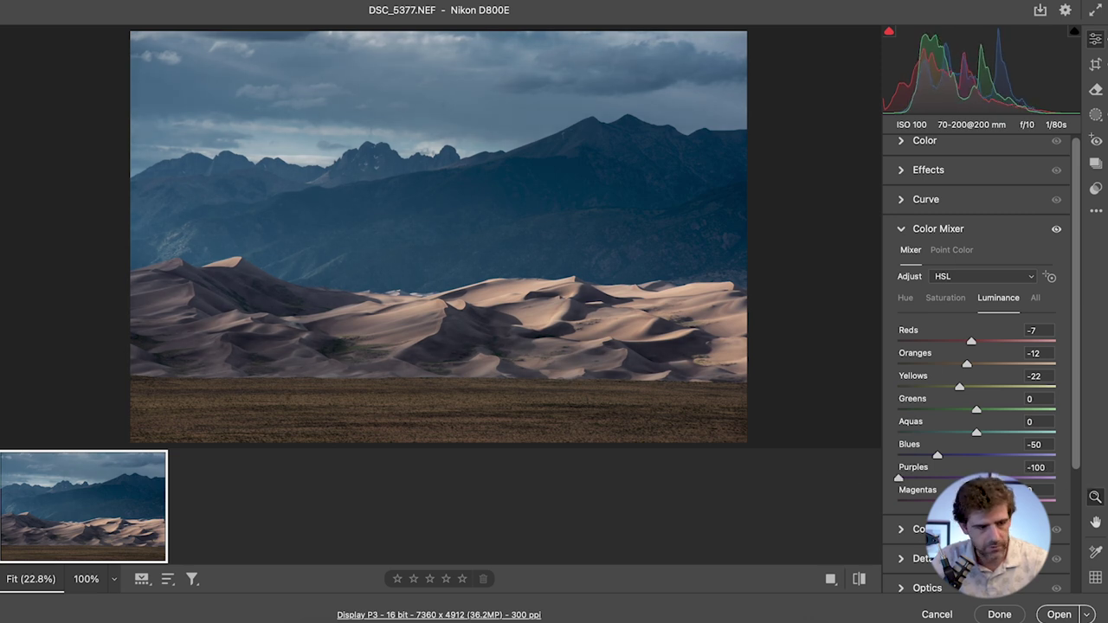
click(948, 298)
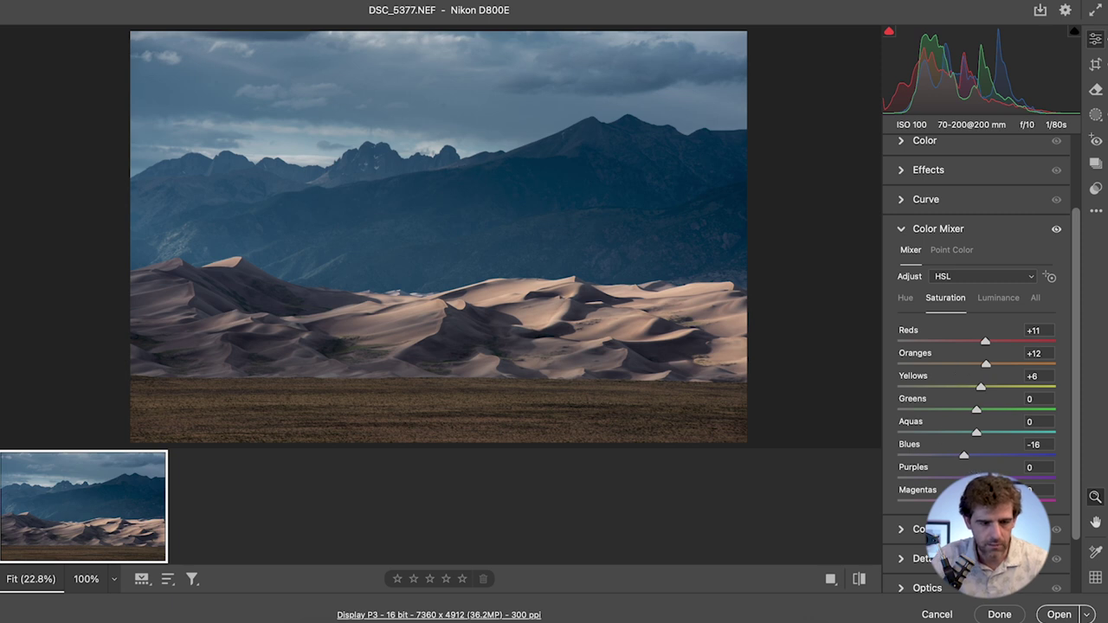
- Undo the Purples saturation boost, raise Oranges saturation to +32 and return Yellows to 0
drag(891, 479, 1054, 494)
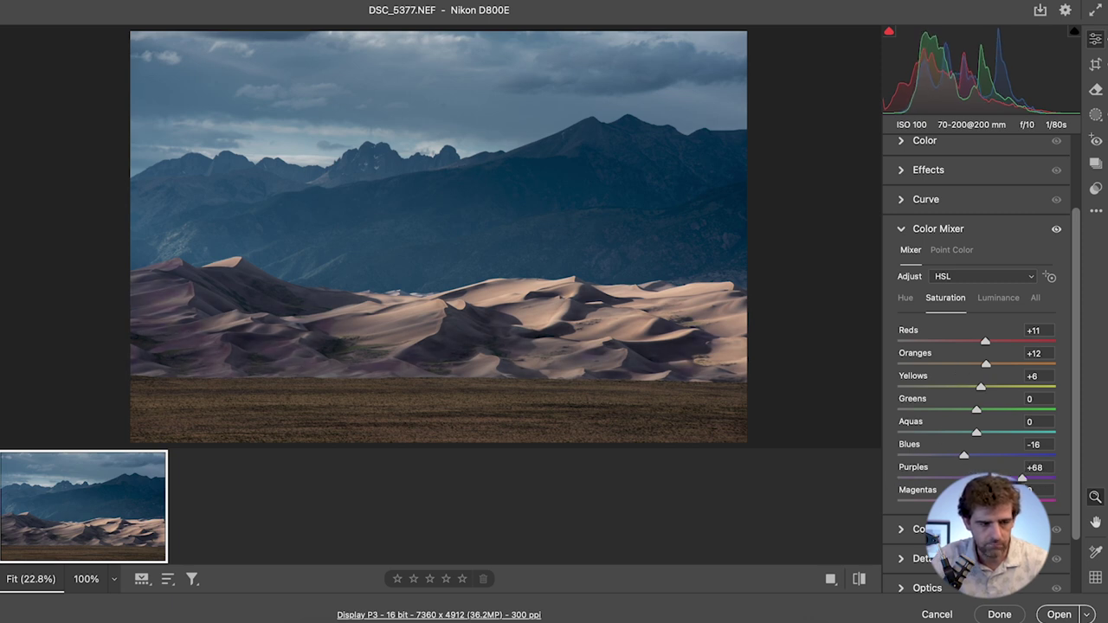
key(super+z)
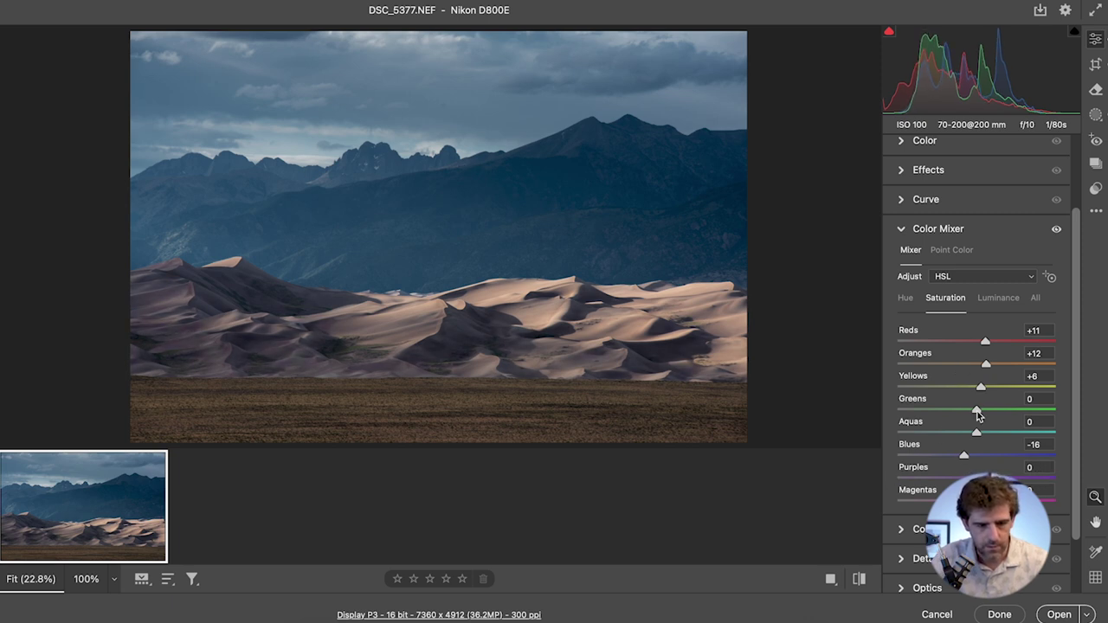
mouse_move(986, 364)
mouse_down()
mouse_move(1031, 364)
mouse_move(1003, 364)
mouse_up()
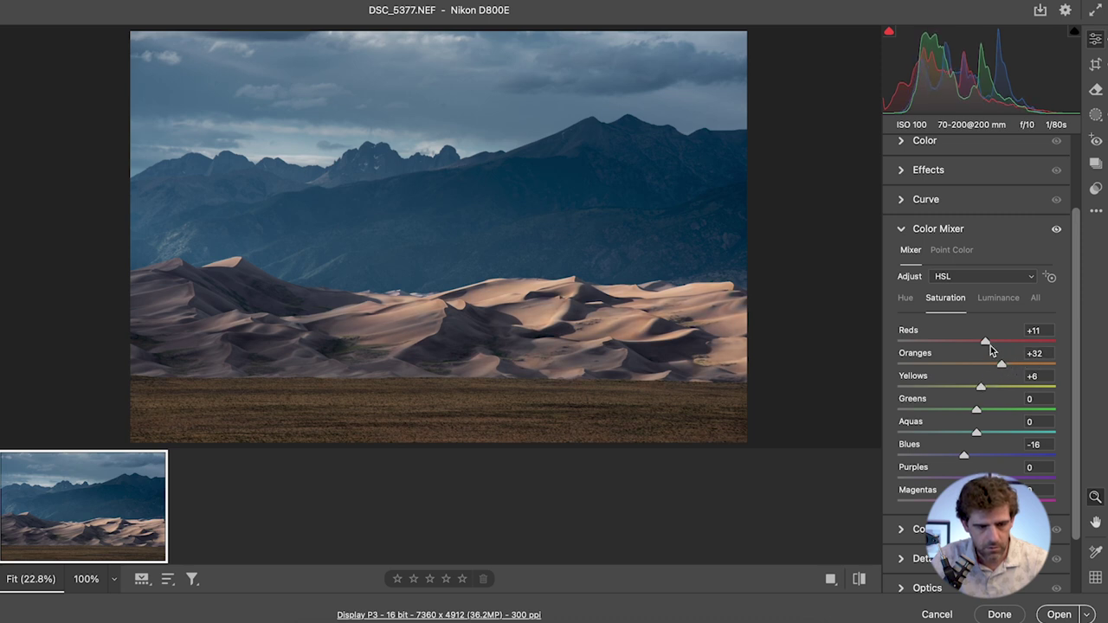
mouse_move(981, 387)
mouse_down()
mouse_move(996, 389)
mouse_move(976, 387)
mouse_up()
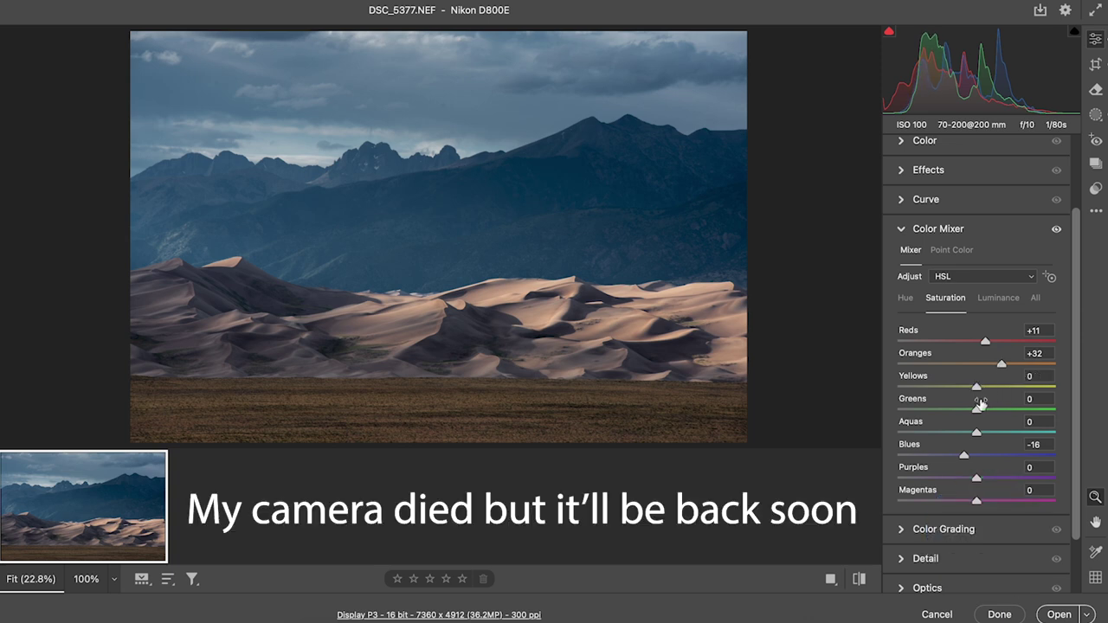
mouse_move(986, 345)
mouse_down()
mouse_move(1013, 348)
mouse_move(992, 347)
mouse_up()
- In Effects, set Texture to +40 and Clarity to +13, judged at 100% on the dunes
click(901, 229)
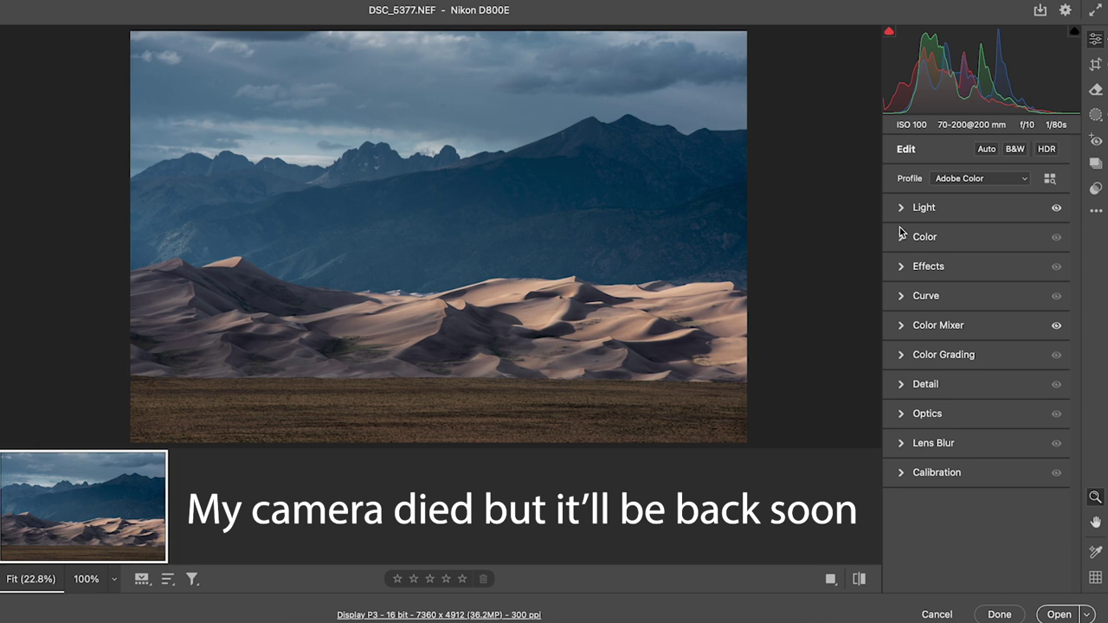
click(901, 269)
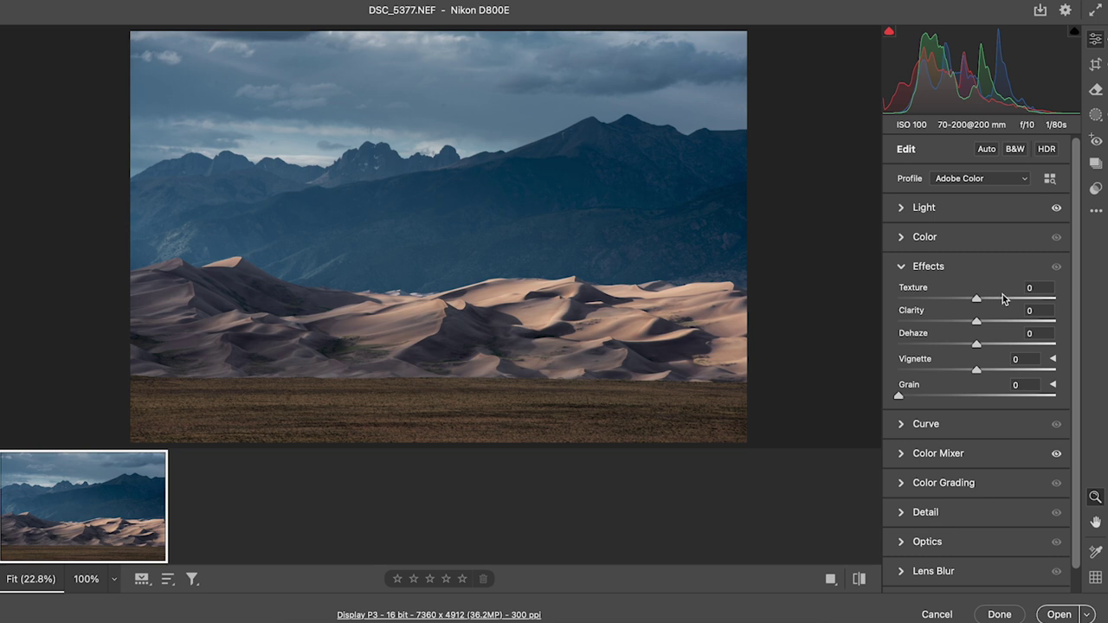
drag(975, 300, 987, 304)
click(600, 345)
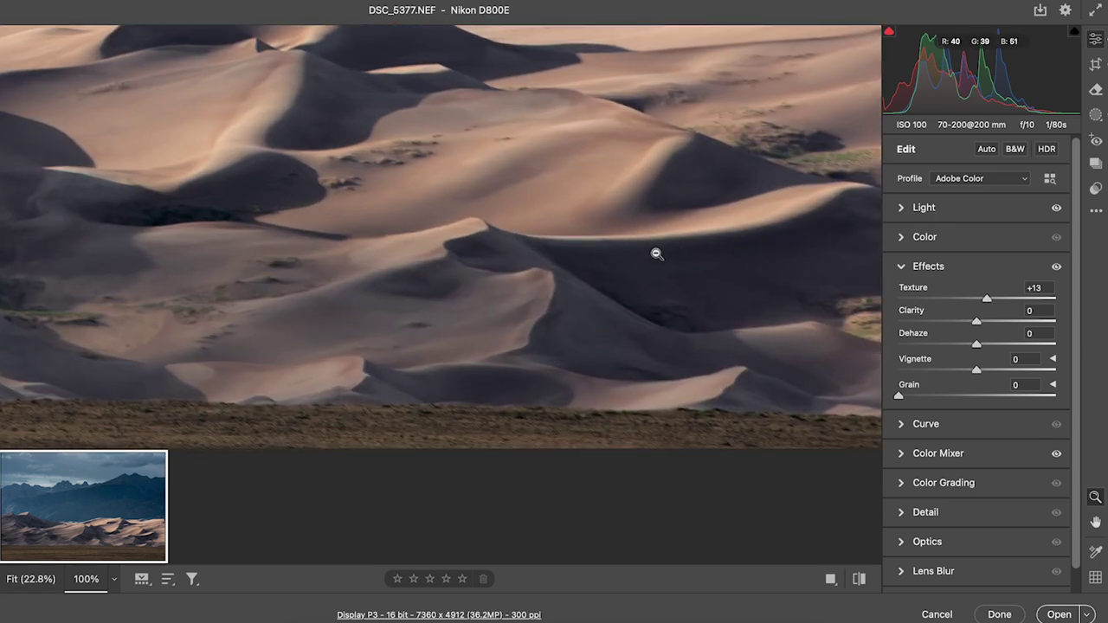
key(space)
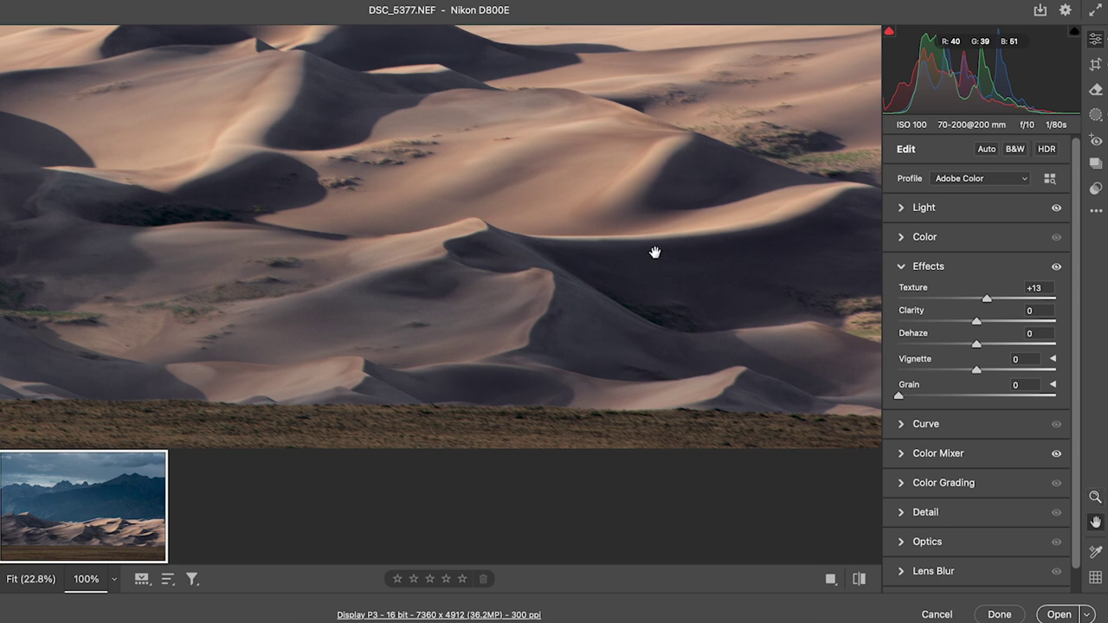
drag(534, 173, 555, 312)
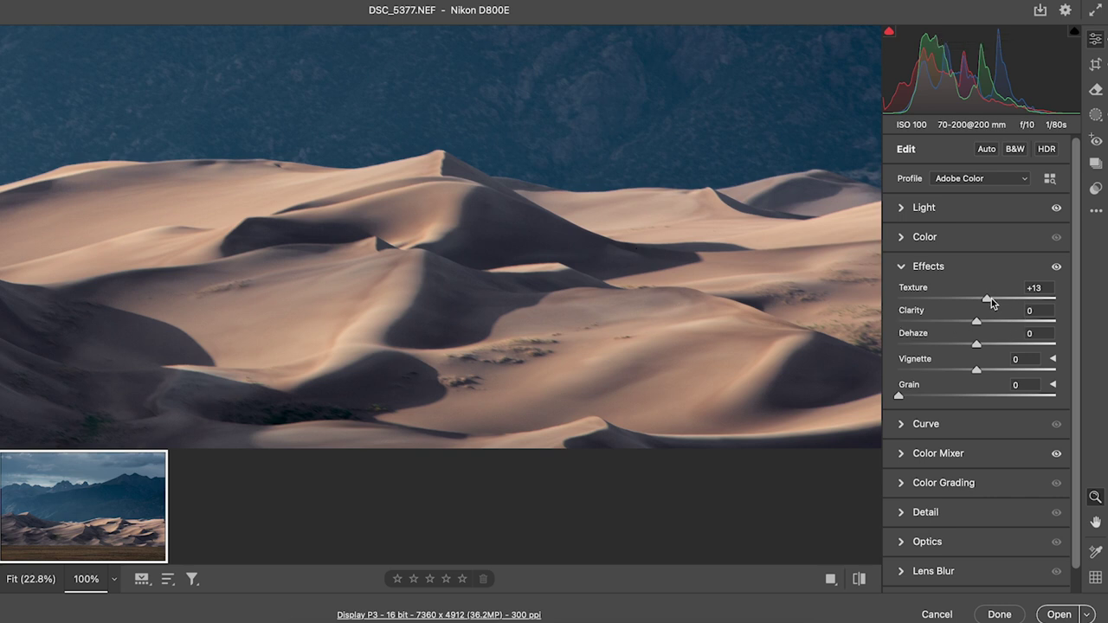
drag(987, 299, 1106, 313)
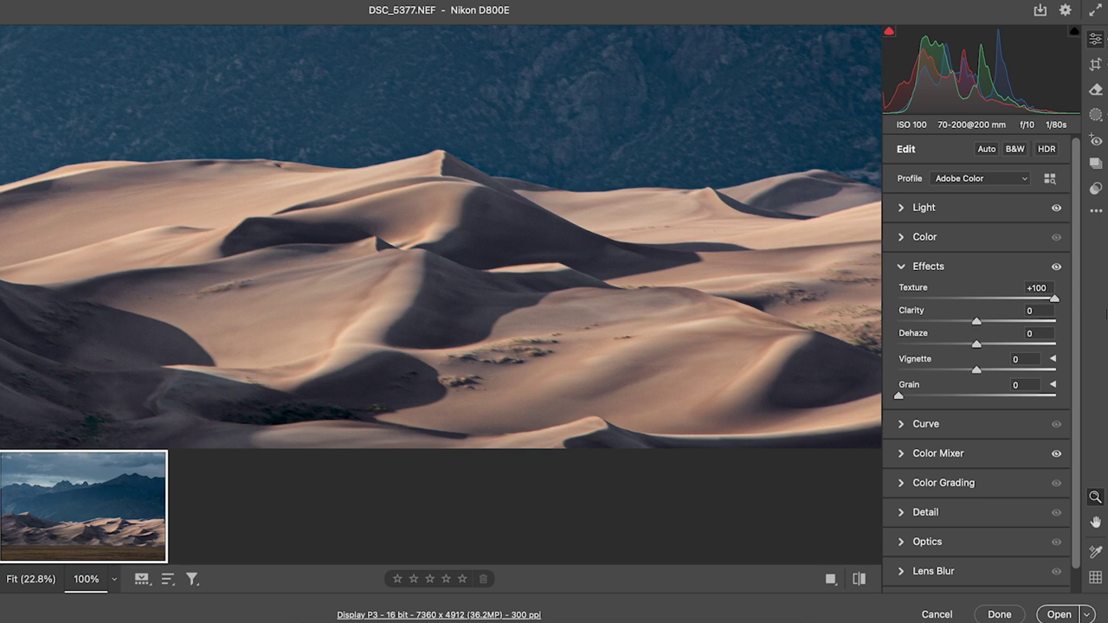
mouse_move(1027, 302)
mouse_down()
mouse_move(978, 302)
mouse_move(1010, 302)
mouse_up()
mouse_move(975, 325)
mouse_down()
mouse_move(1085, 326)
mouse_move(854, 331)
mouse_move(988, 325)
mouse_up()
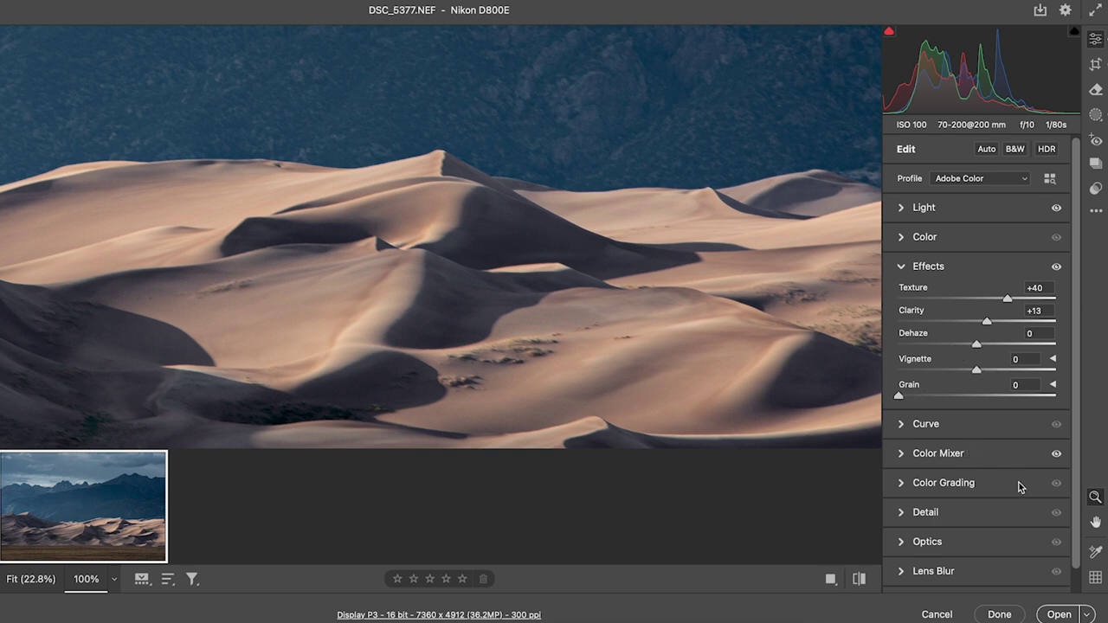
- Raise the Detail panel's Sharpening amount from 40 to 69
click(904, 518)
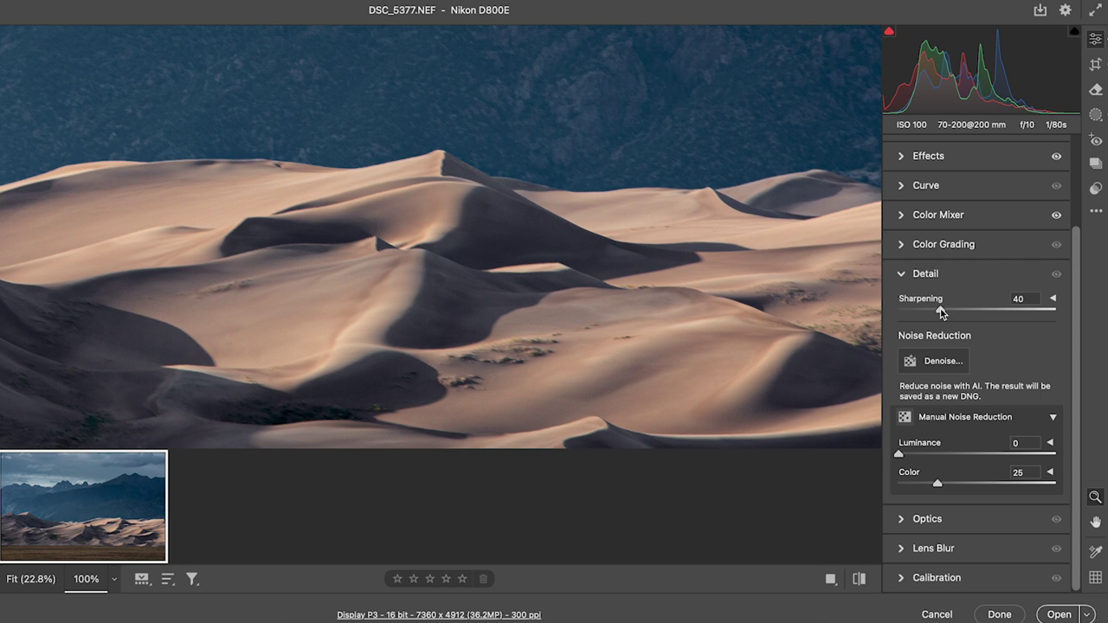
mouse_move(941, 312)
mouse_down()
mouse_move(1035, 319)
mouse_move(943, 316)
mouse_up()
drag(958, 313, 973, 311)
- Expand Optics and check Remove chromatic aberration with the whole photo in view
click(909, 520)
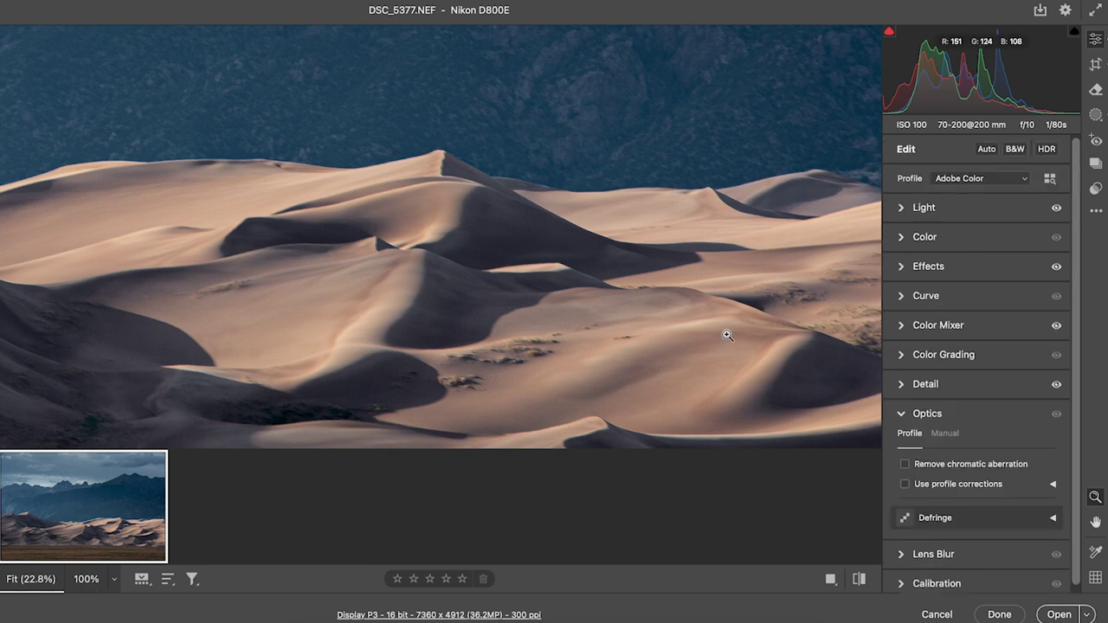
click(727, 335)
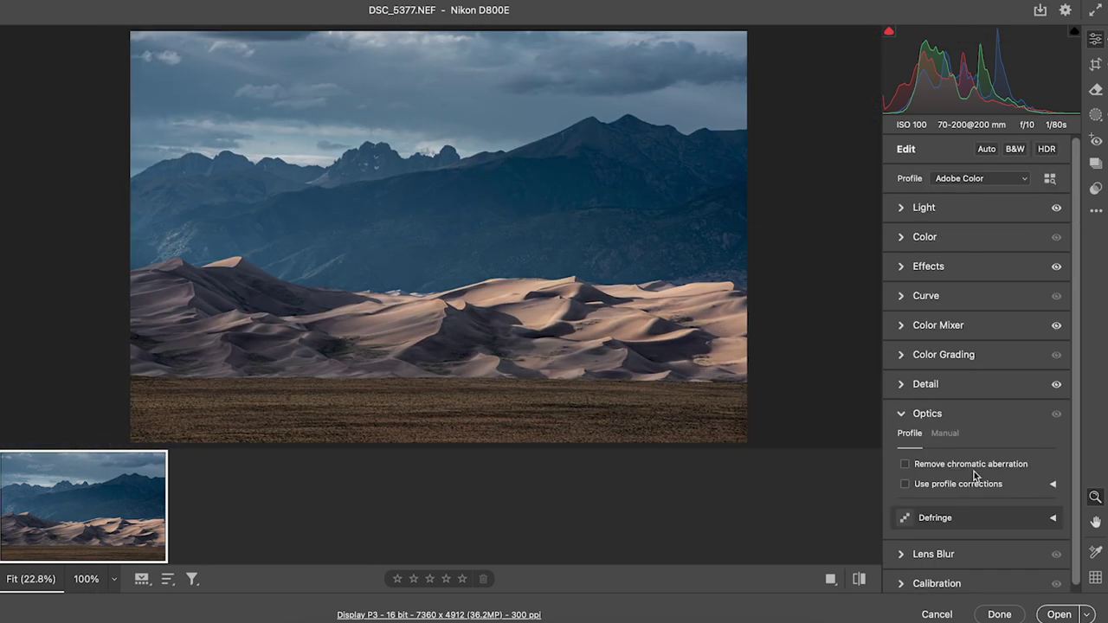
click(906, 465)
- Compare chromatic aberration removal on and off at 100% on the ridge, leaving it on
click(662, 100)
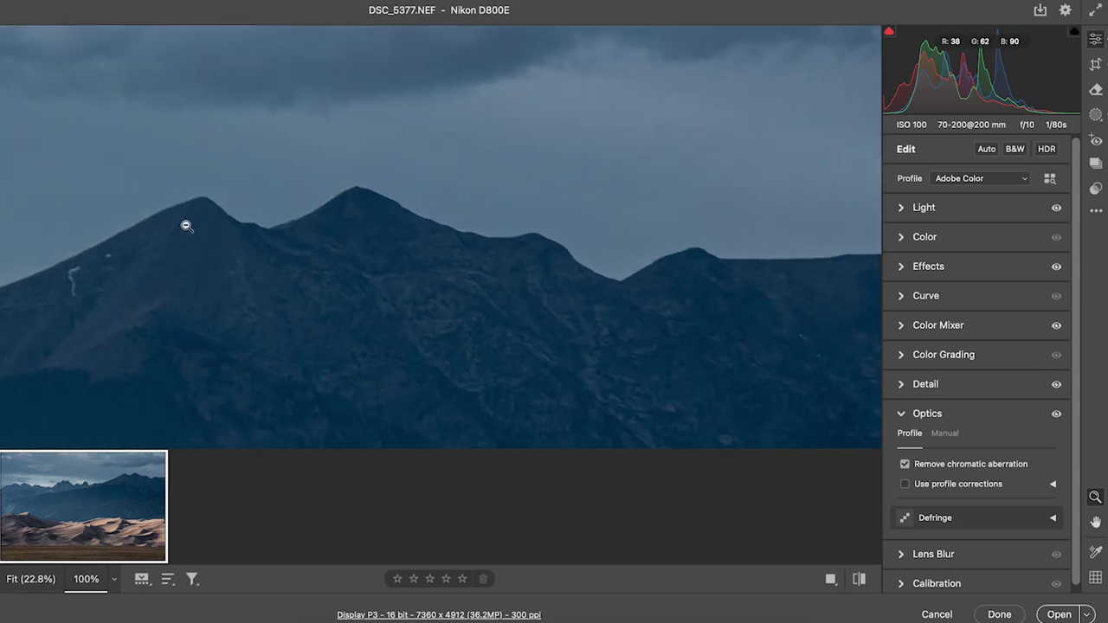
click(904, 465)
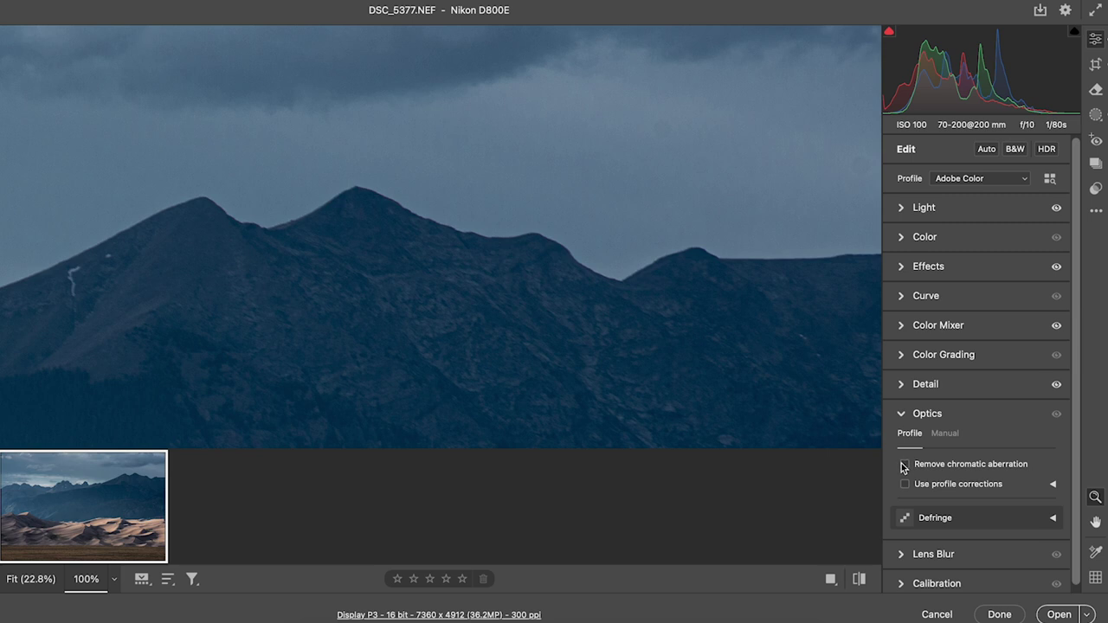
click(904, 465)
click(904, 465)
click(904, 465)
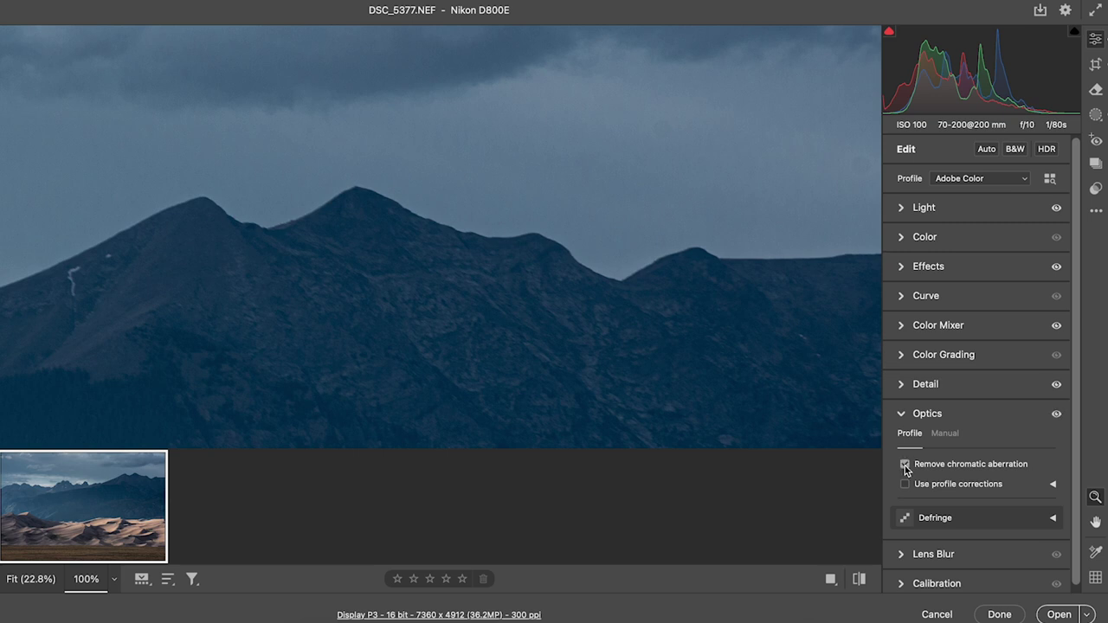
alt+click(731, 356)
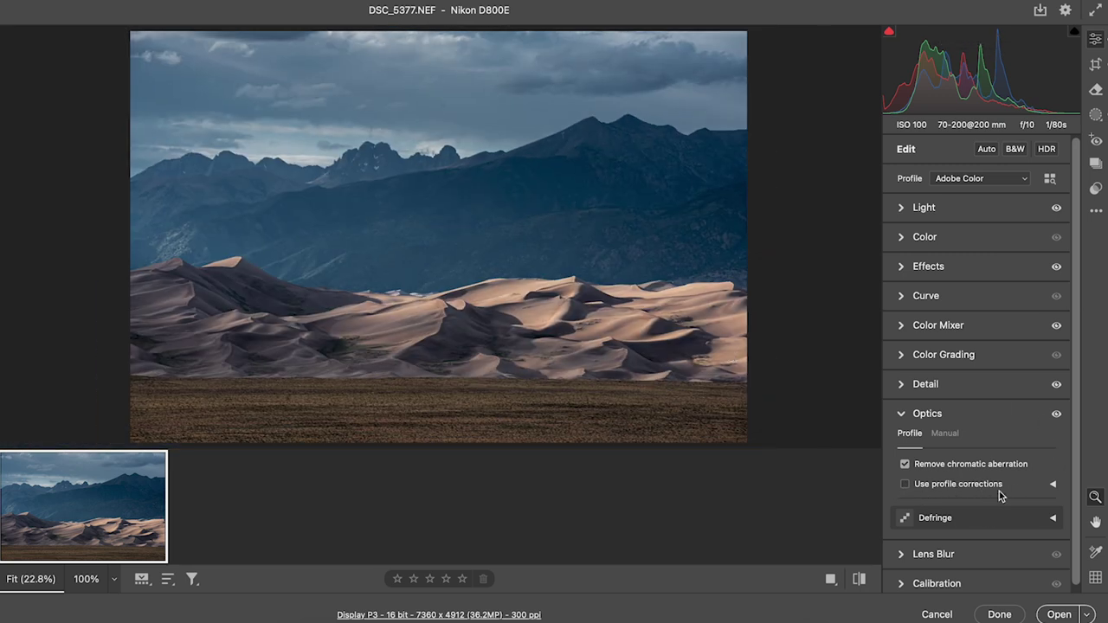
- Enable Use profile corrections, inspect the sky at 100%, and collapse the Optics panel
click(905, 485)
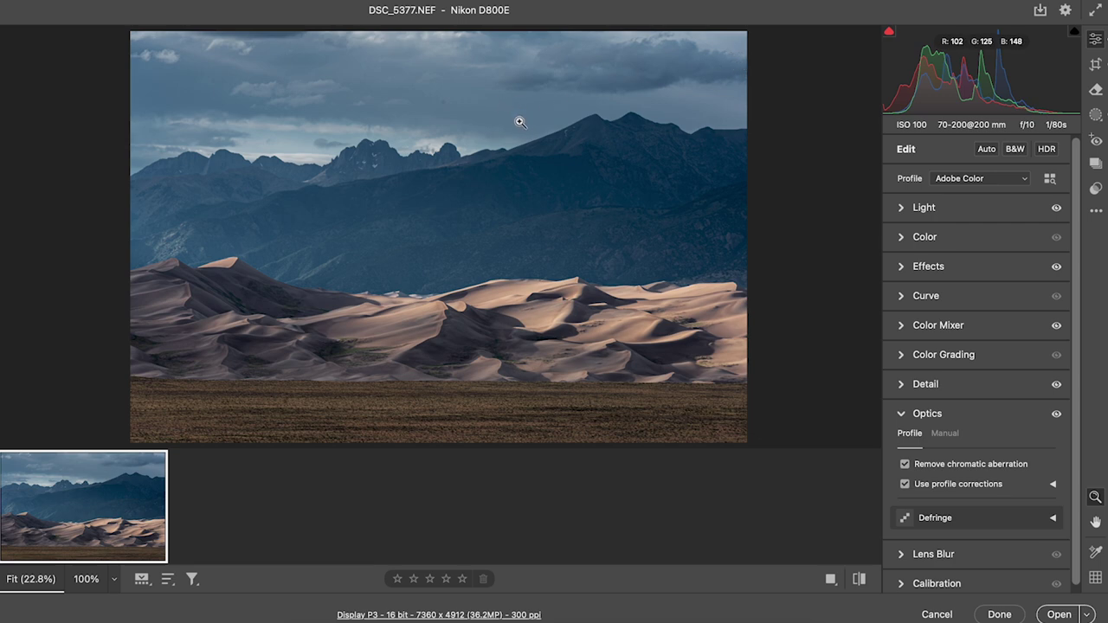
click(475, 116)
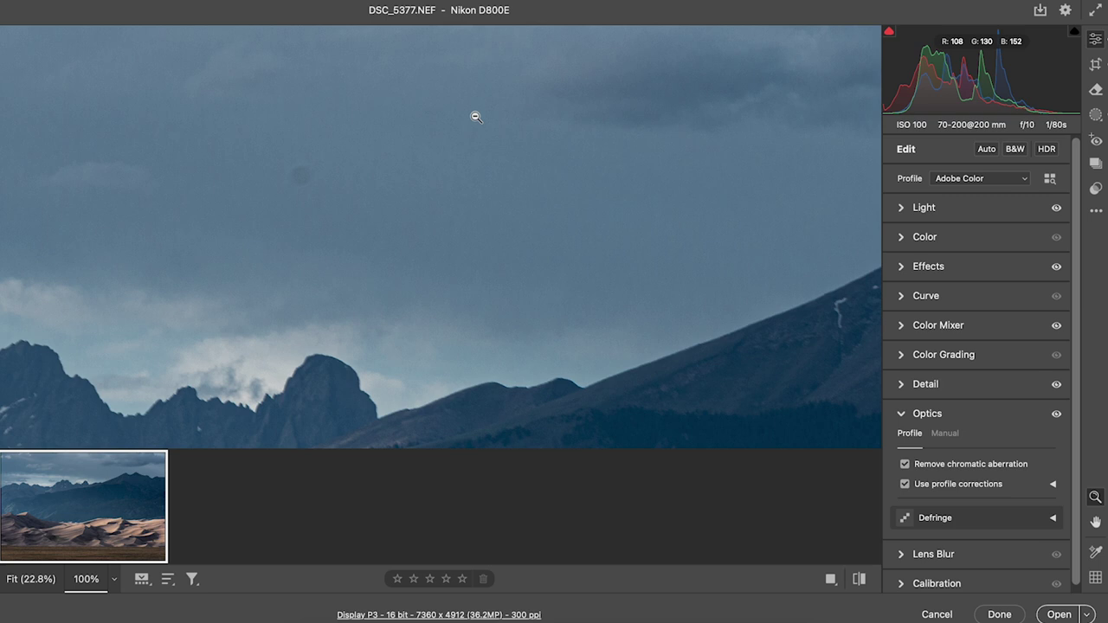
drag(376, 172, 456, 191)
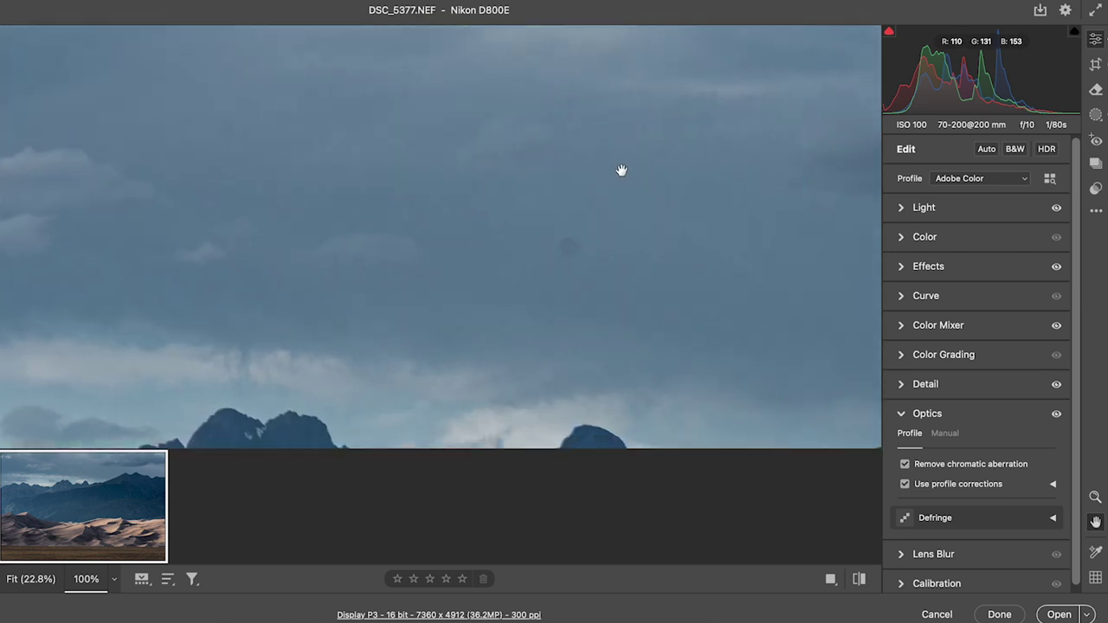
key(z)
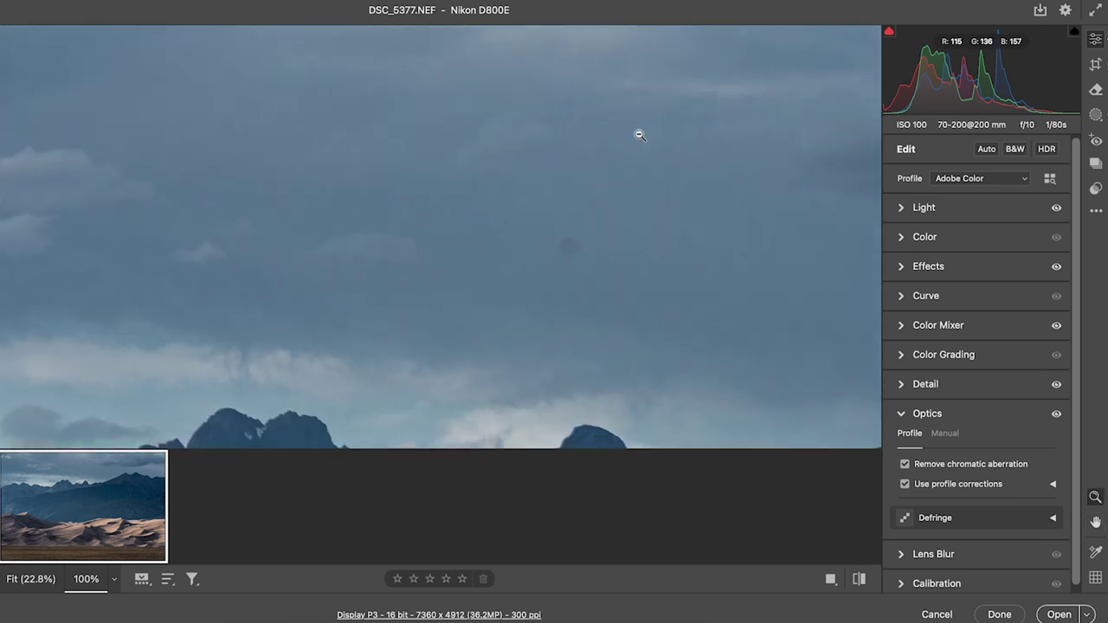
click(927, 413)
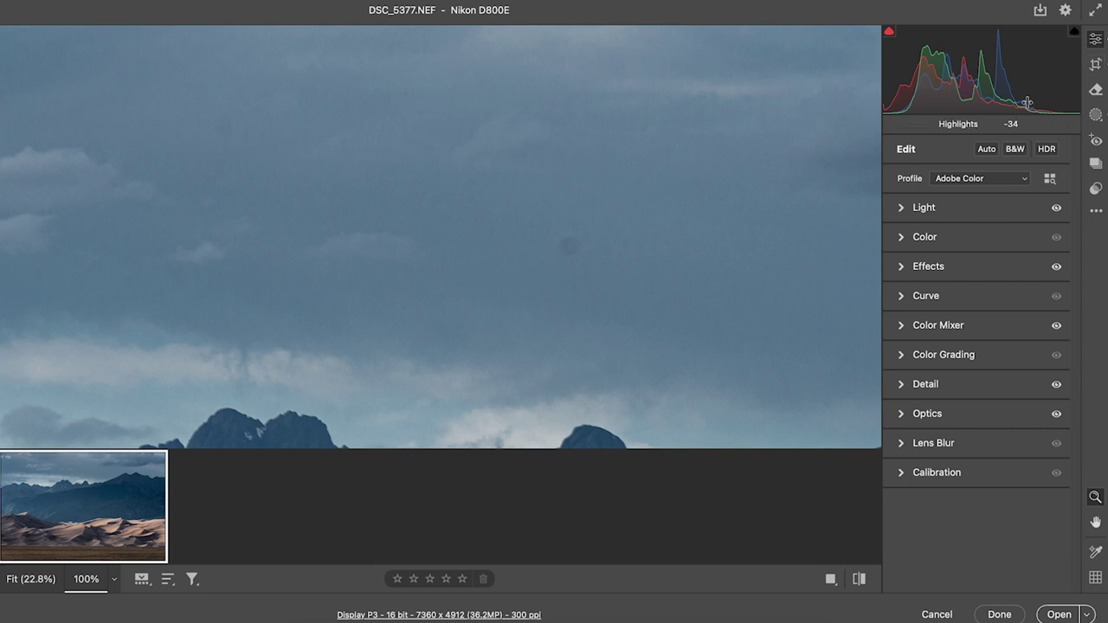
click(1095, 90)
- Shrink the Remove brush and erase two dust spots in the sky
key(bracketleft)
key(bracketleft)
key(bracketleft)
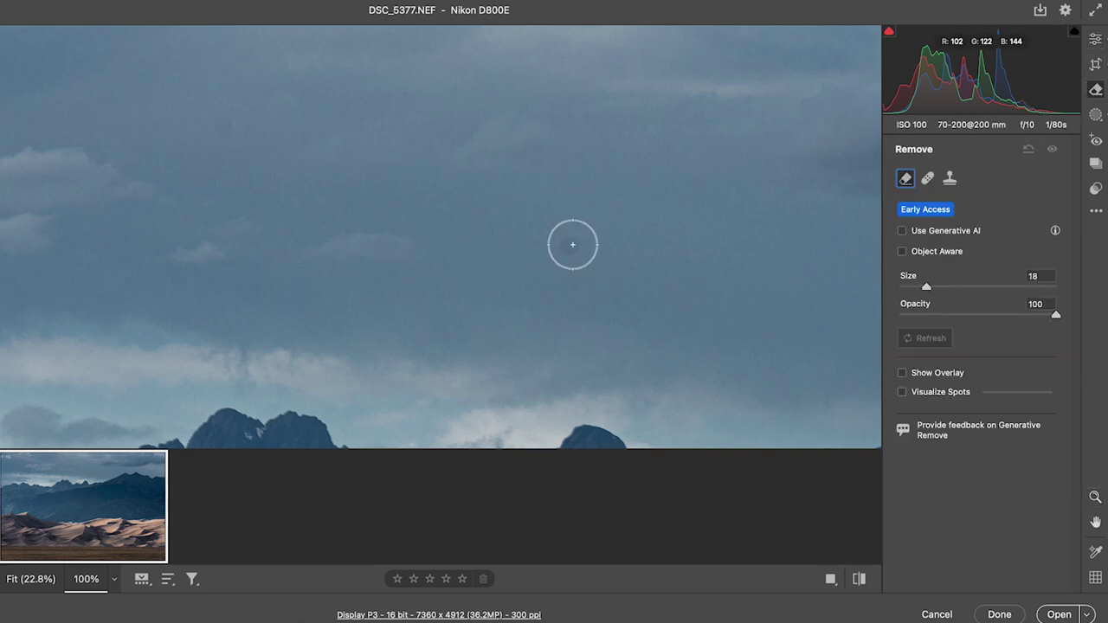
click(569, 247)
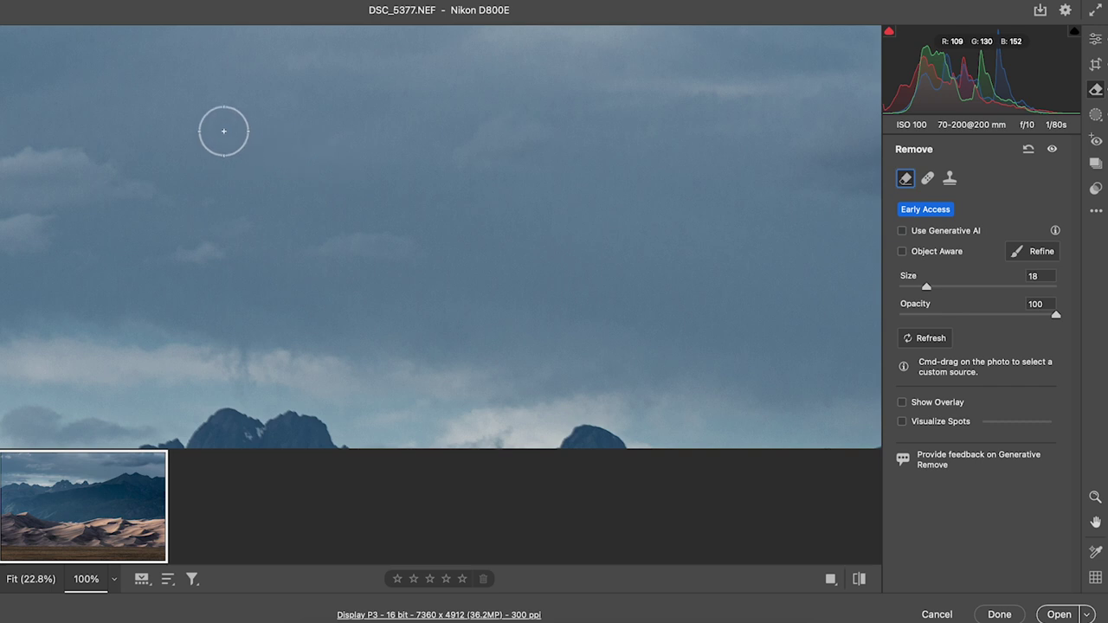
key(space)
mouse_move(250, 216)
mouse_down()
mouse_move(299, 223)
mouse_move(327, 256)
mouse_up()
scroll(327, 257, right, 10)
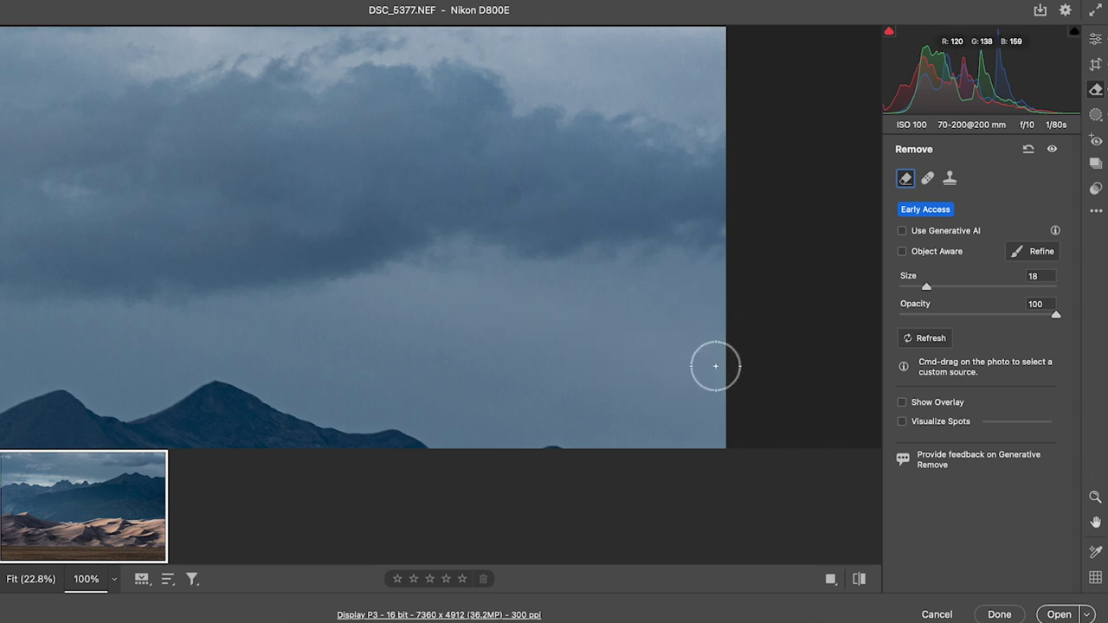
scroll(467, 223, down, 10)
scroll(467, 223, left, 5)
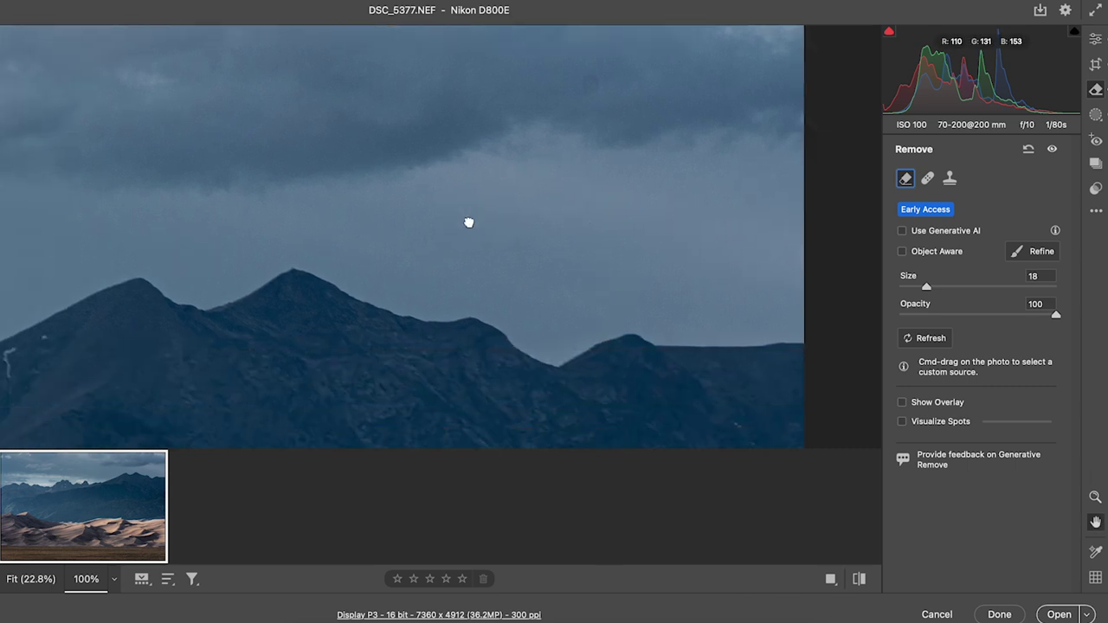
scroll(475, 292, left, 5)
scroll(476, 292, up, 10)
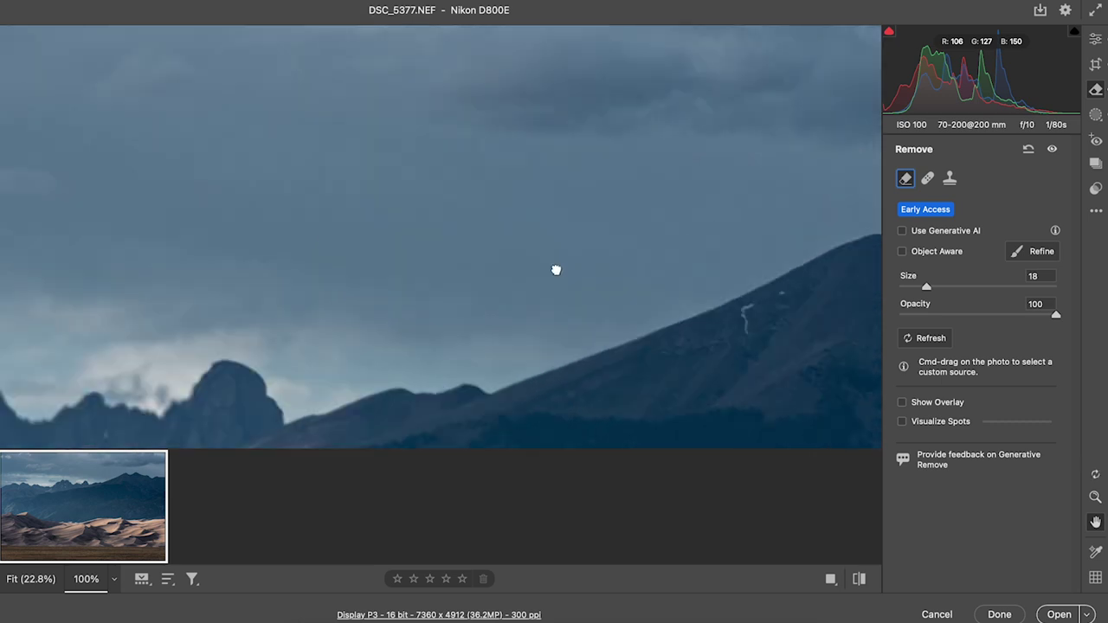
scroll(689, 244, up, 10)
scroll(689, 244, left, 5)
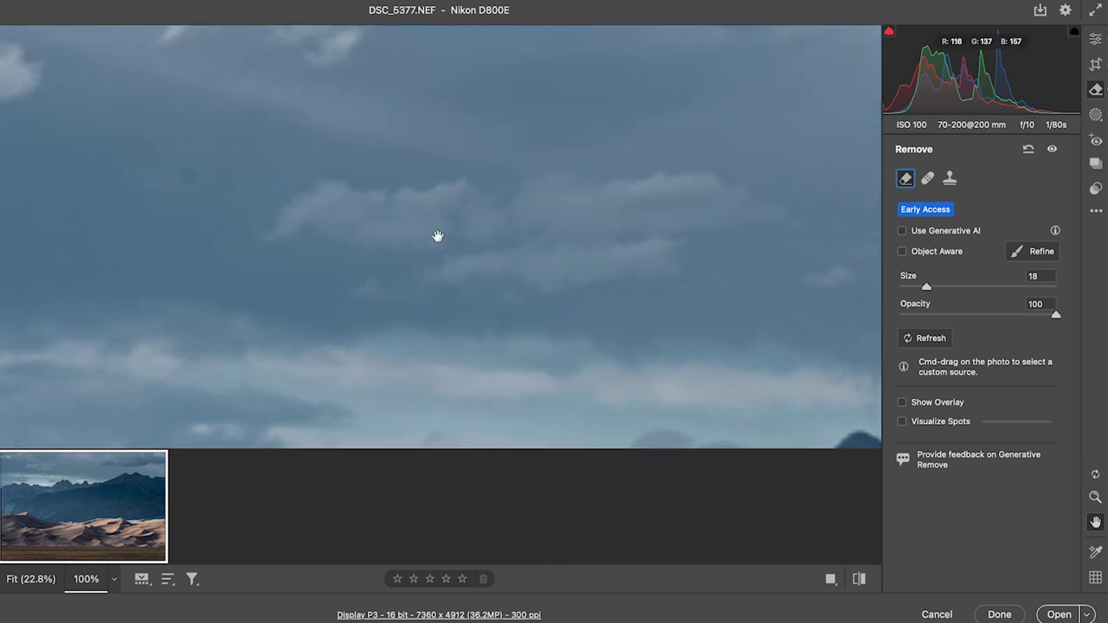
click(411, 257)
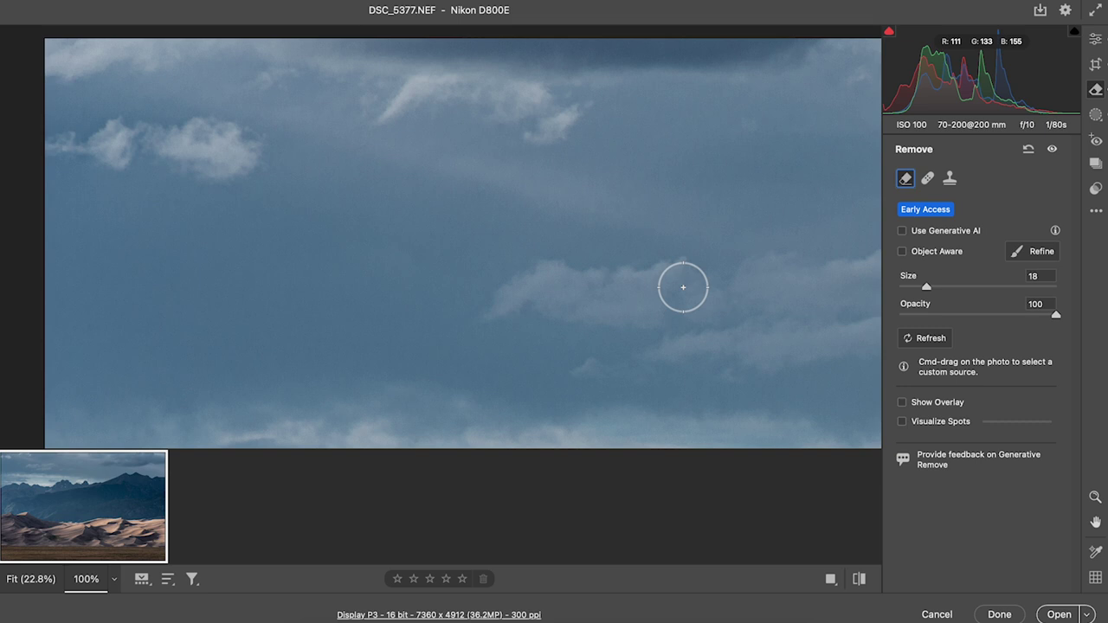
- Pan down to the mountain slopes and brush out the pale streak there
drag(684, 279, 560, 182)
drag(403, 306, 445, 268)
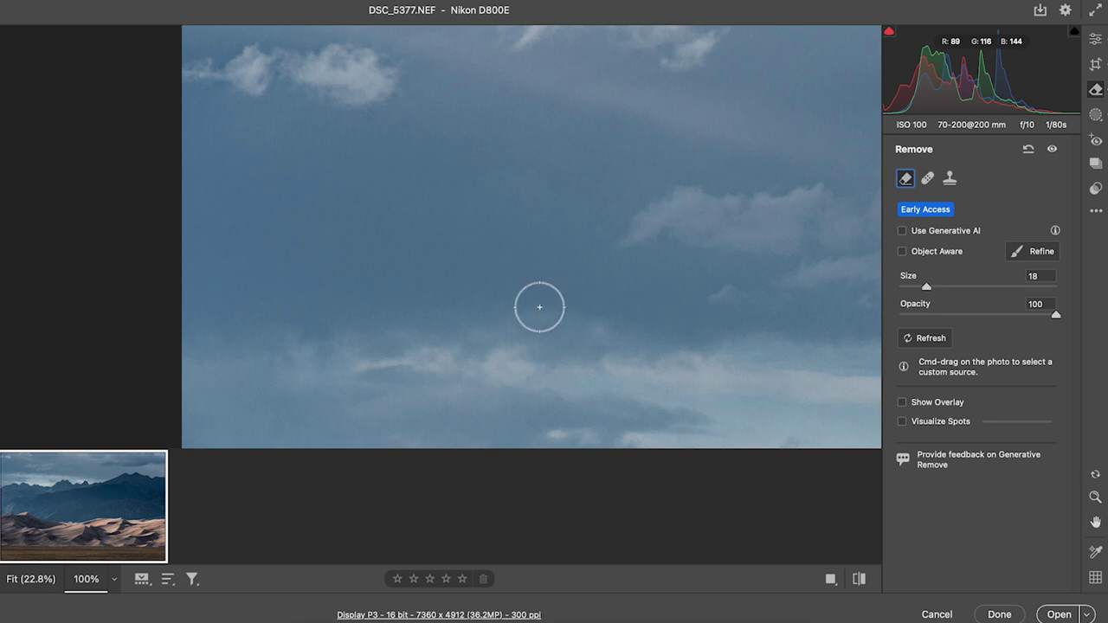
key(space)
drag(567, 355, 567, 207)
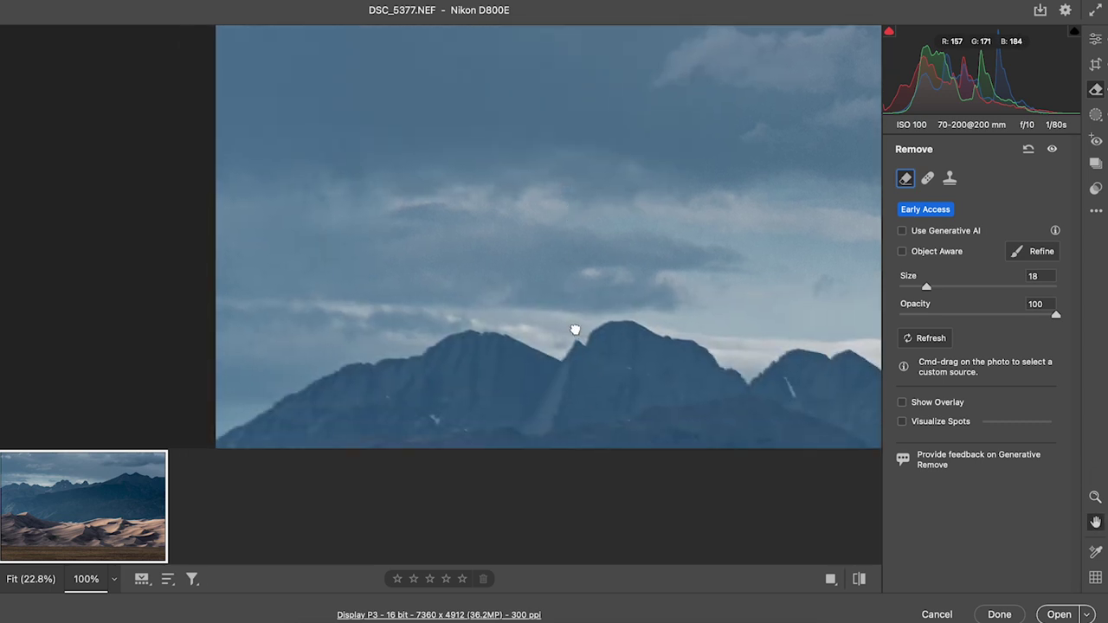
drag(573, 329, 559, 228)
key(space)
drag(605, 343, 678, 257)
mouse_move(684, 354)
mouse_down()
mouse_move(672, 274)
mouse_move(618, 150)
mouse_up()
mouse_move(658, 278)
mouse_down()
mouse_move(597, 178)
mouse_move(664, 281)
mouse_up()
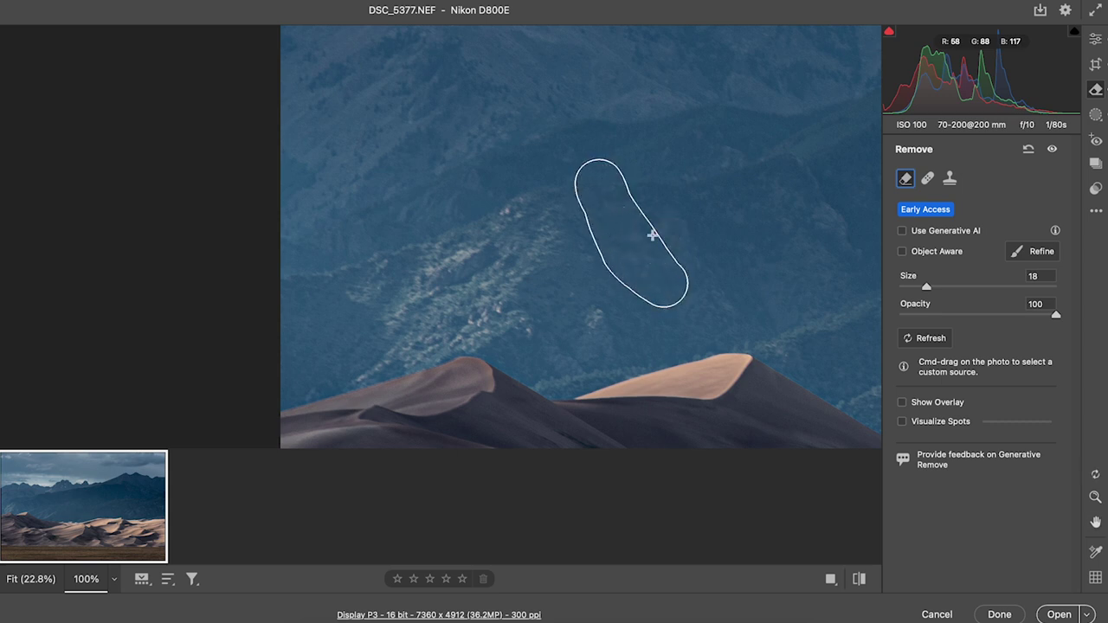
- Check the dunes and brush flat below, then return to the Edit adjustments
drag(668, 354, 698, 121)
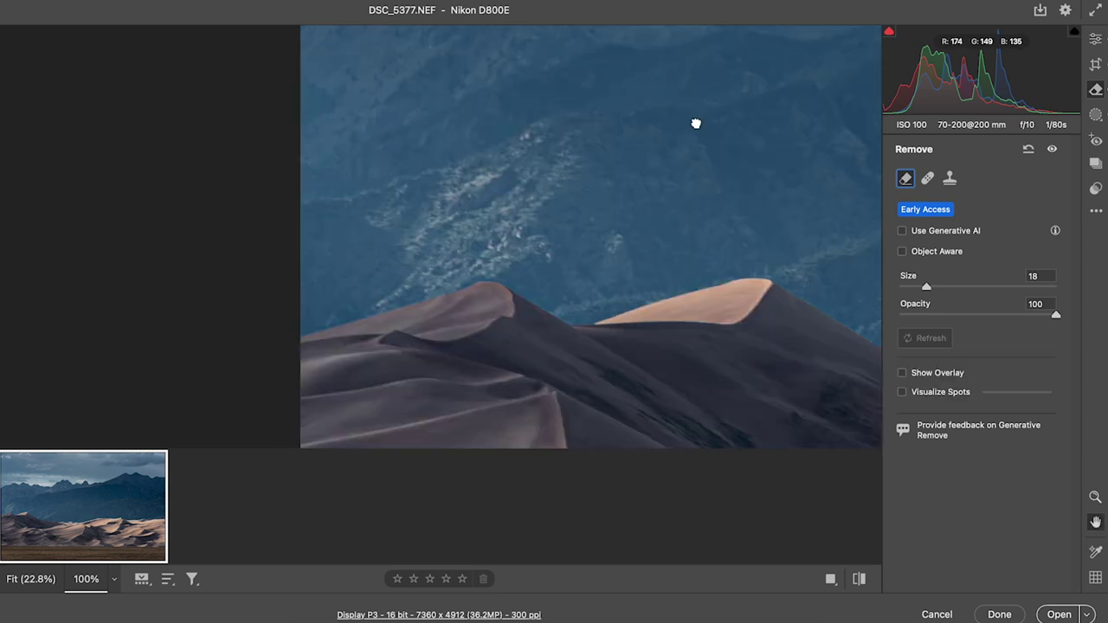
mouse_move(660, 332)
mouse_down()
mouse_move(624, 279)
mouse_move(690, 231)
mouse_move(631, 220)
mouse_move(401, 306)
mouse_move(505, 379)
mouse_move(270, 293)
mouse_move(295, 267)
mouse_move(507, 279)
mouse_move(358, 219)
mouse_up()
mouse_move(260, 300)
mouse_down()
mouse_move(527, 265)
mouse_move(636, 210)
mouse_up()
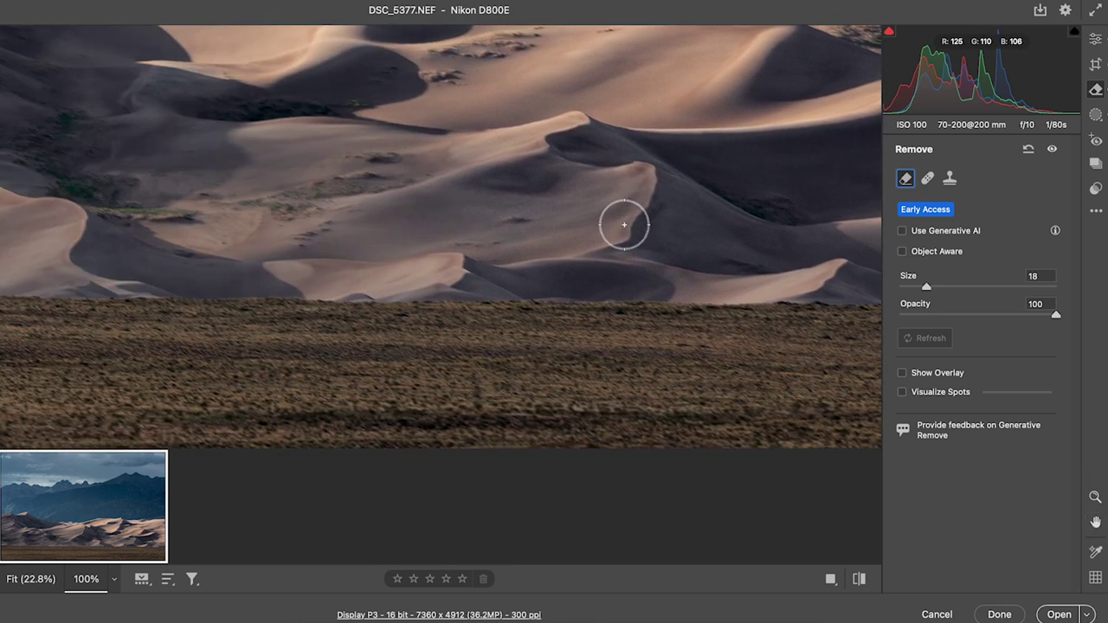
key(e)
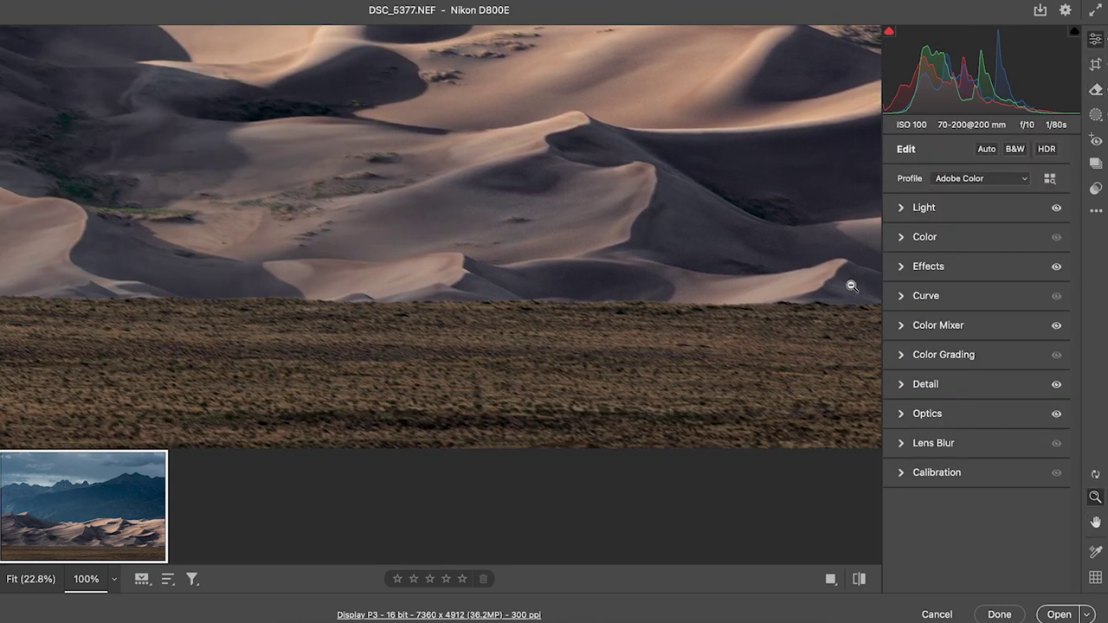
- Zoom back to Fit view and open DSC_5377.NEF in Photoshop
alt+click(562, 318)
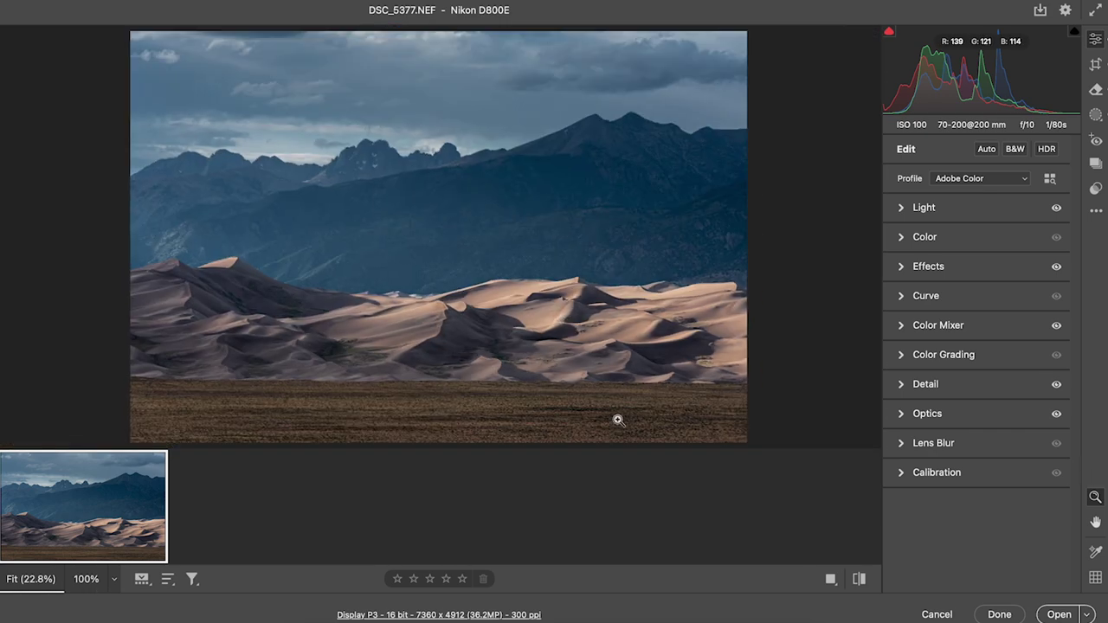
click(1058, 615)
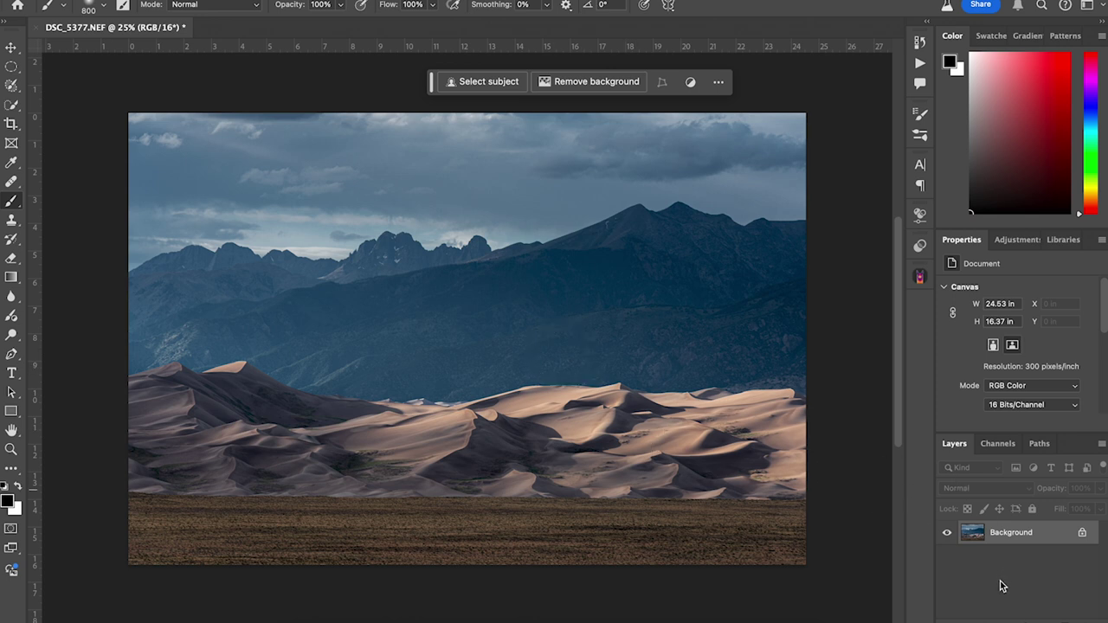
- Add a Levels adjustment layer and move its black point right to heavily darken the photo
click(1032, 620)
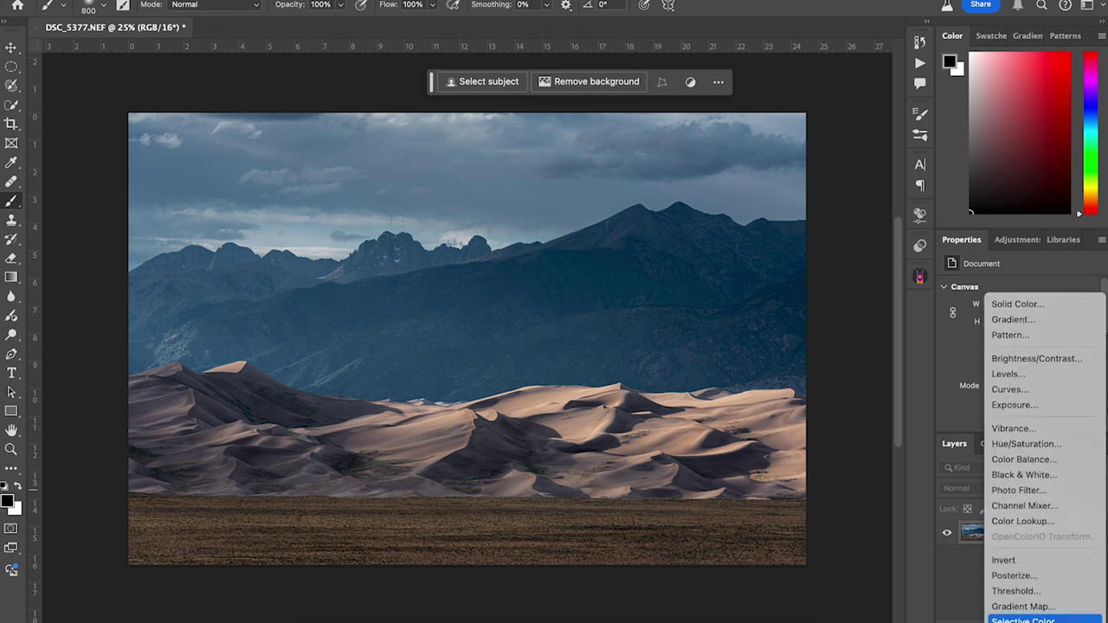
click(1007, 374)
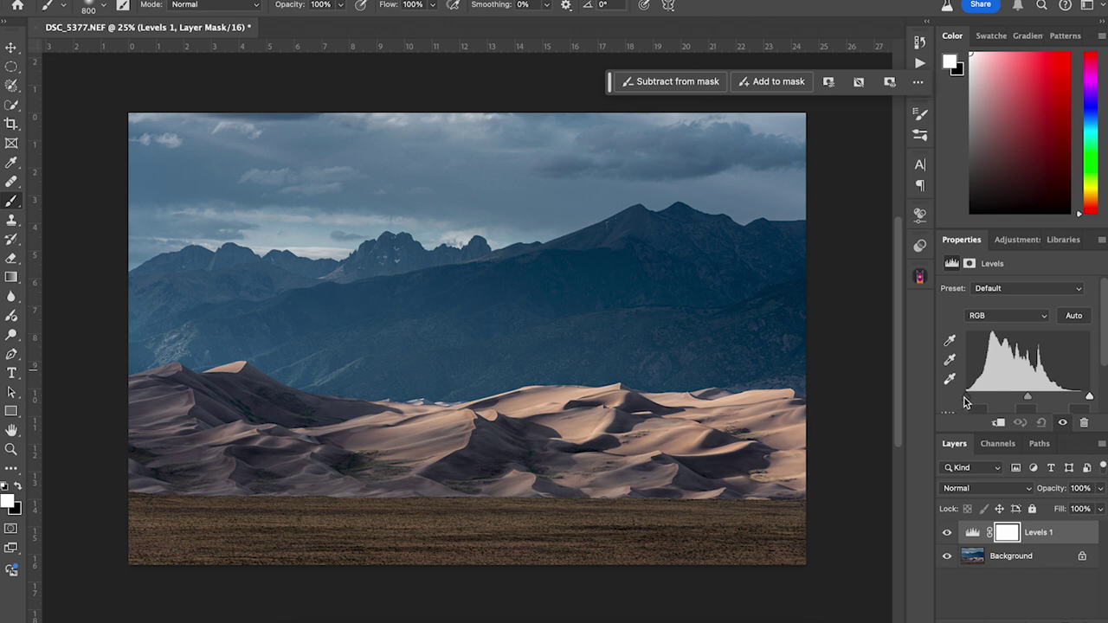
drag(966, 402, 1041, 399)
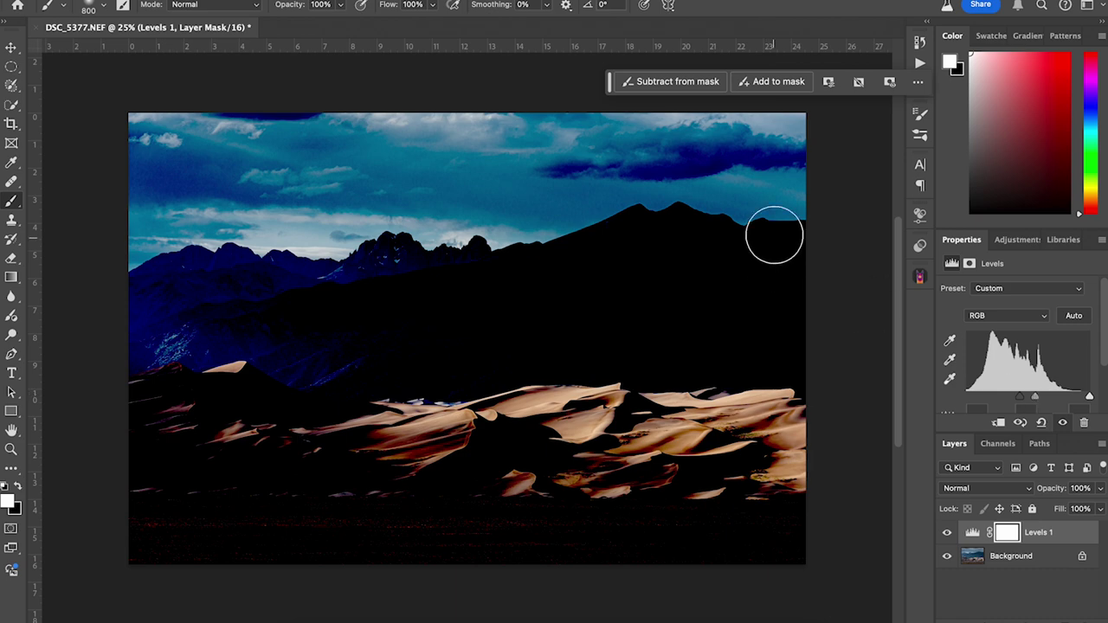
scroll(769, 236, up, 10)
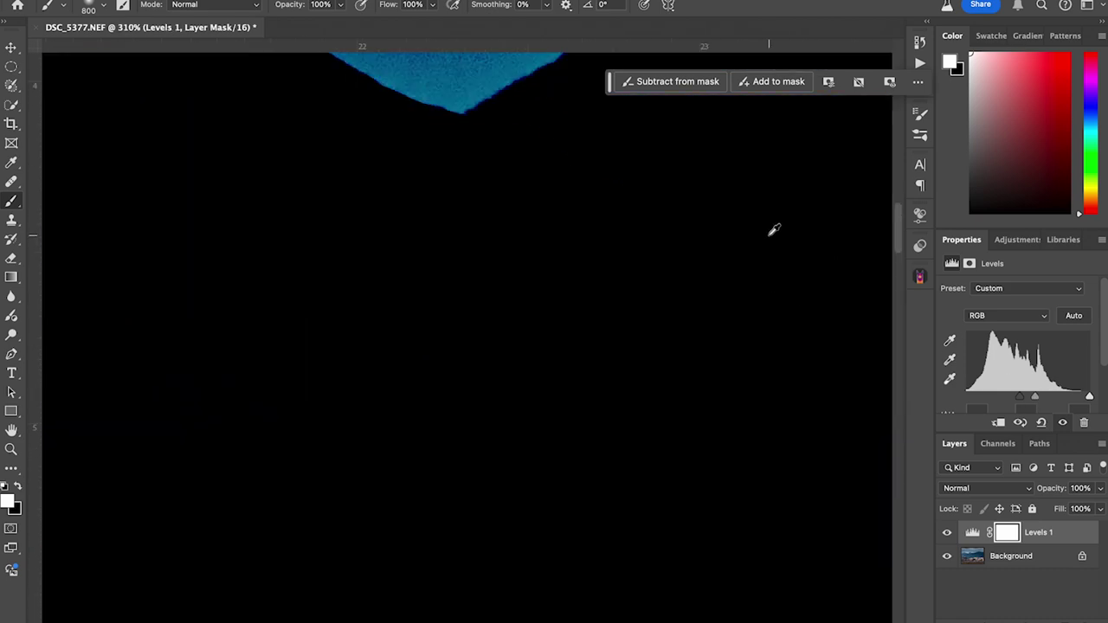
drag(768, 184, 635, 540)
drag(597, 363, 519, 507)
mouse_move(494, 199)
mouse_down()
mouse_move(489, 338)
mouse_move(545, 505)
mouse_up()
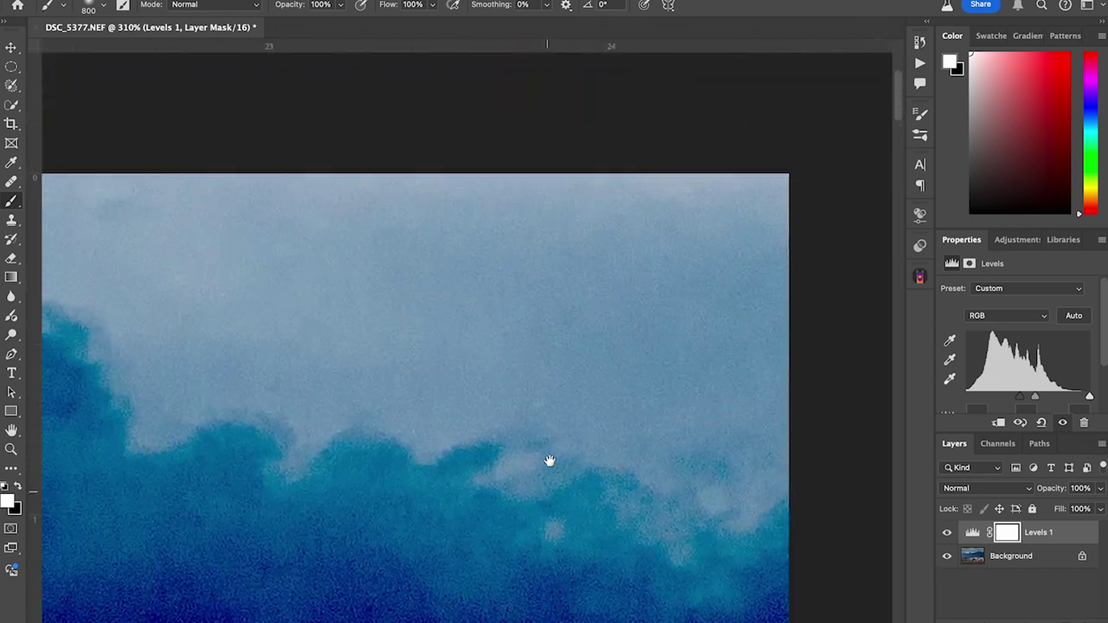
drag(462, 399, 784, 344)
drag(407, 407, 571, 408)
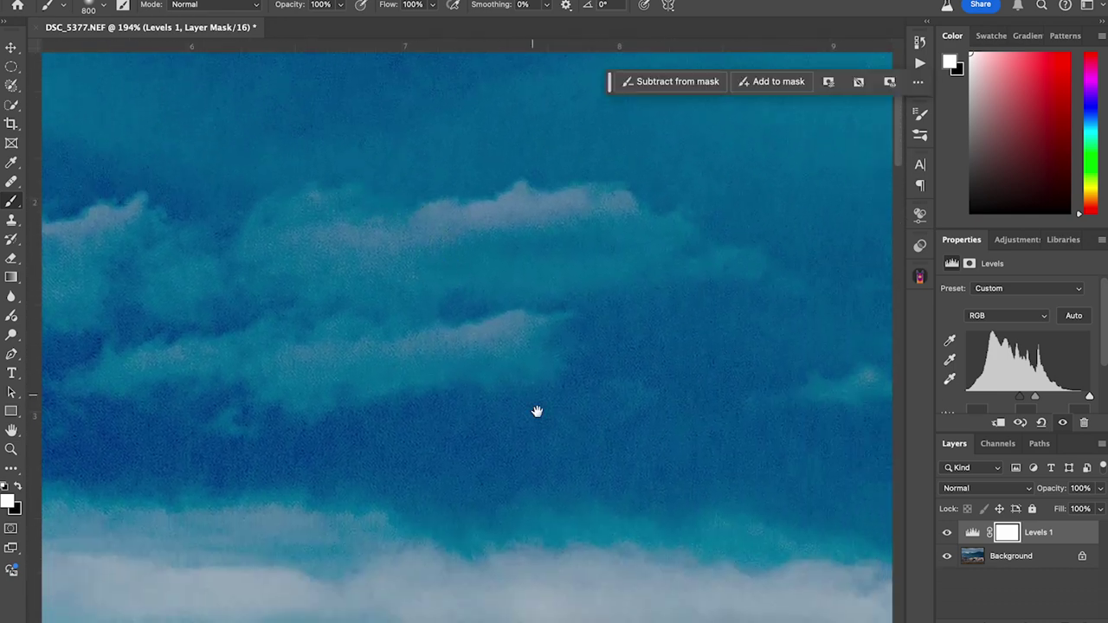
drag(515, 361, 482, 234)
drag(566, 358, 445, 411)
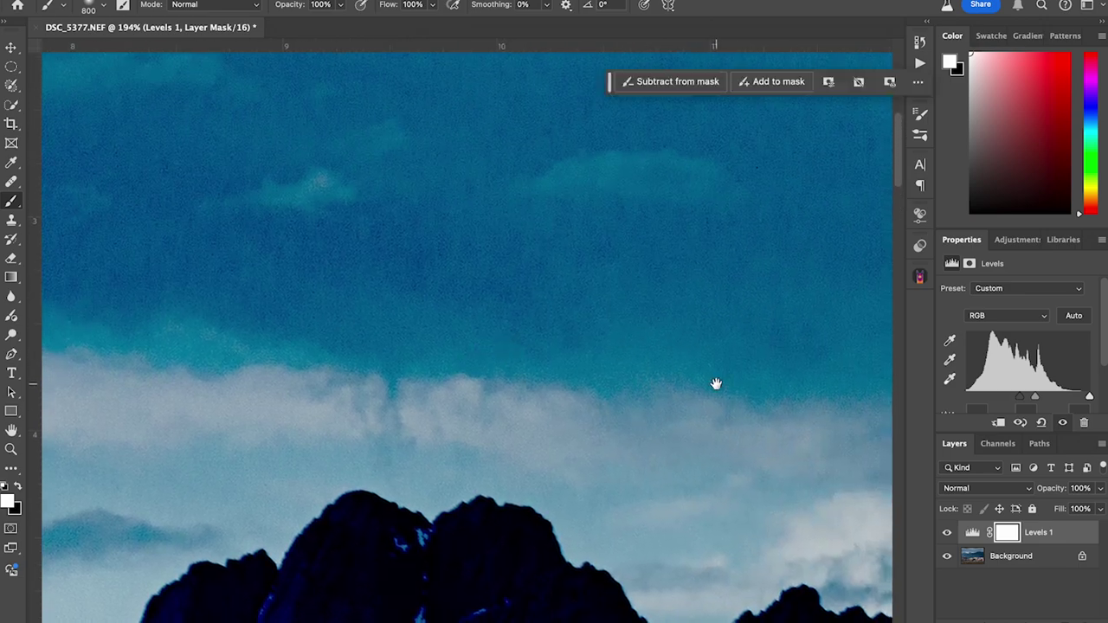
drag(718, 383, 695, 283)
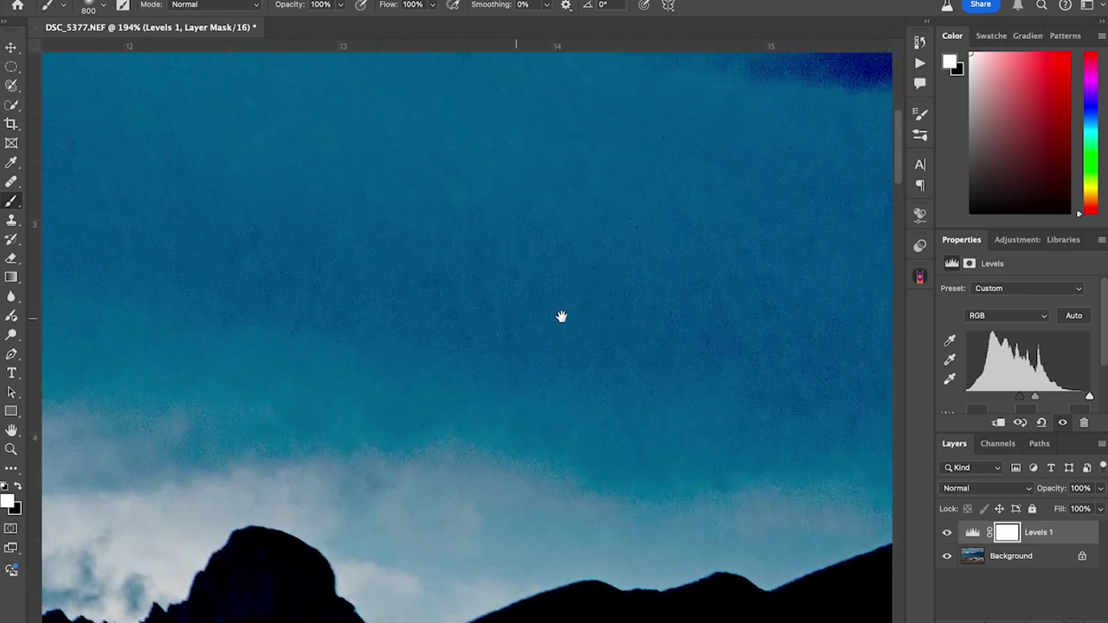
drag(561, 317, 304, 321)
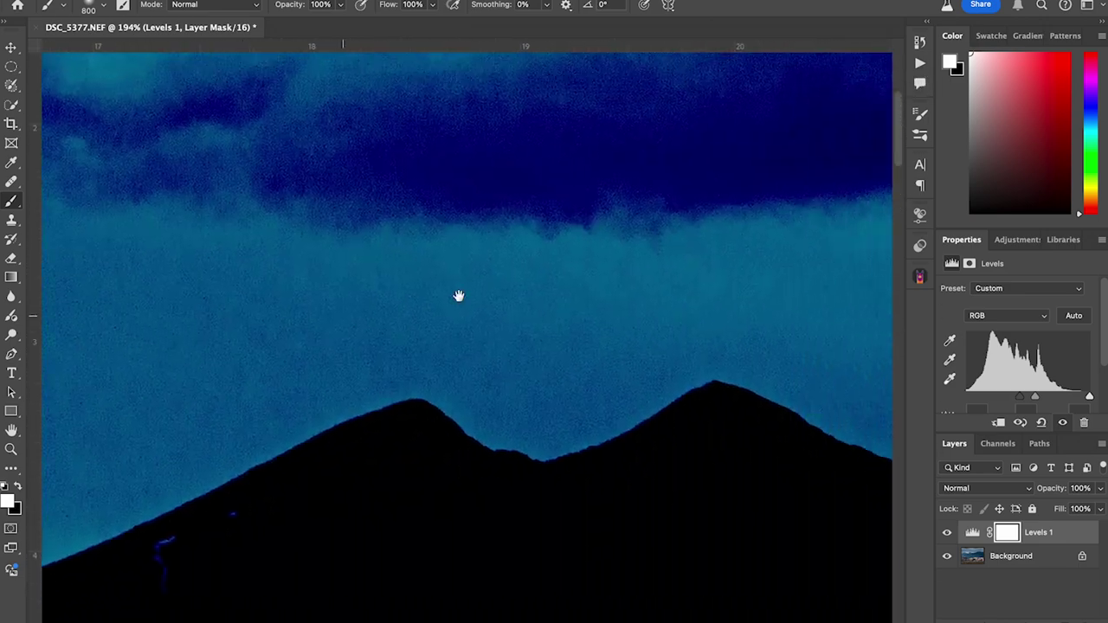
drag(477, 351, 289, 282)
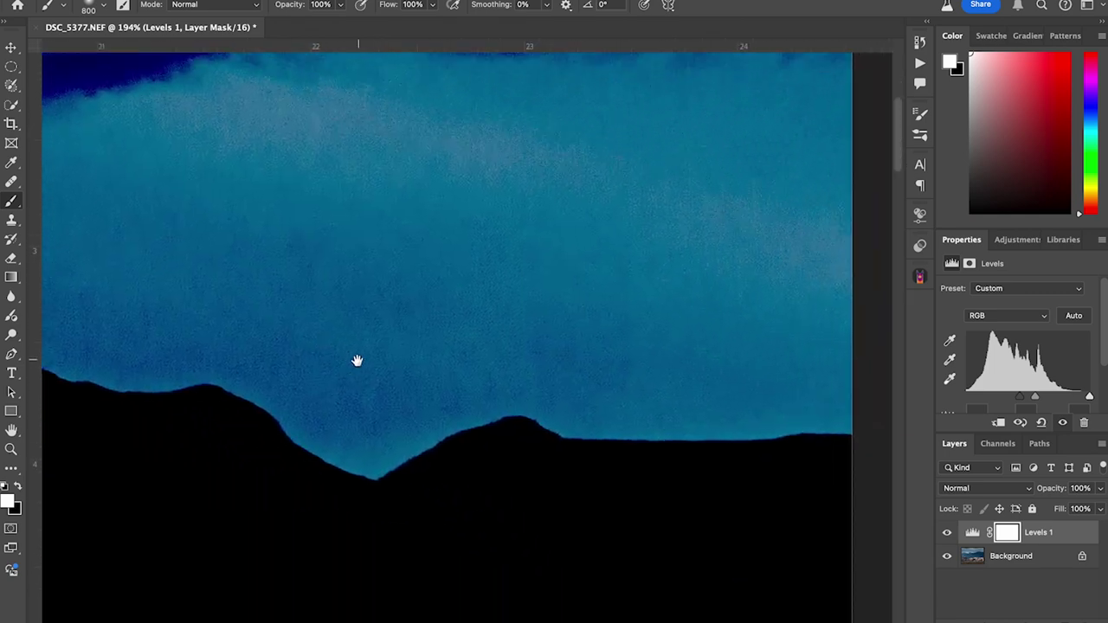
drag(603, 315, 559, 433)
scroll(558, 433, down, 10)
scroll(558, 433, left, 3)
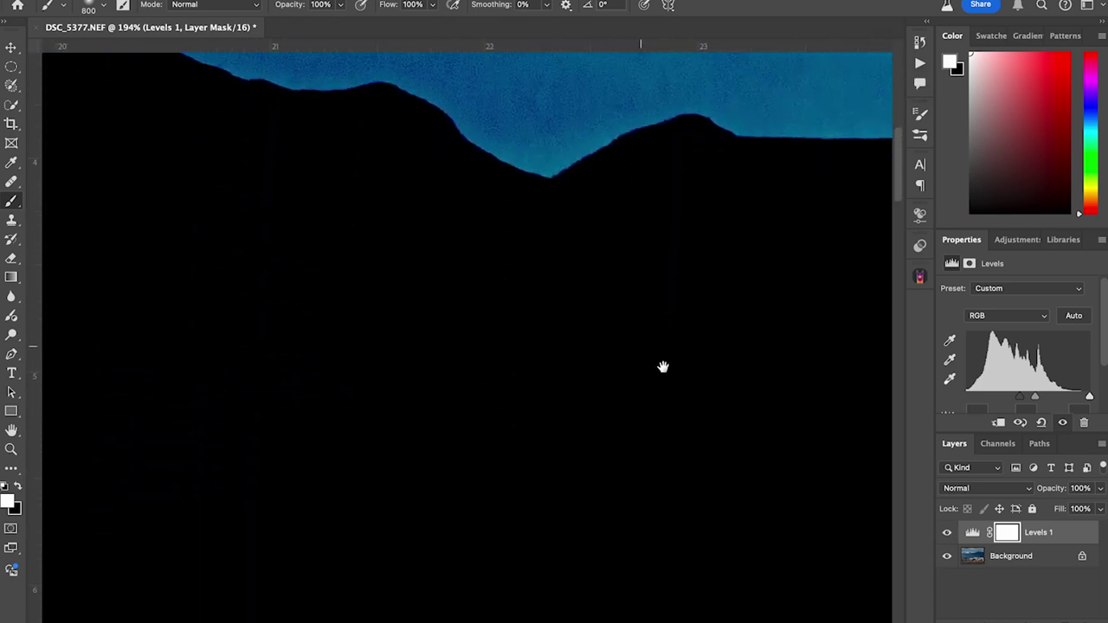
scroll(663, 367, down, 10)
scroll(663, 367, left, 5)
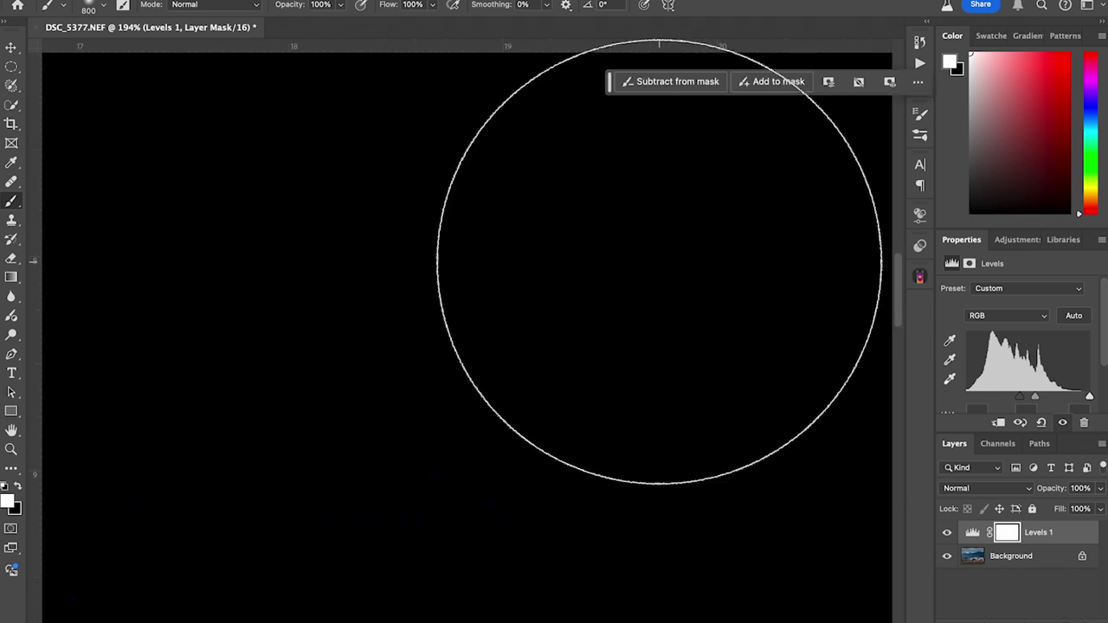
key(super+0)
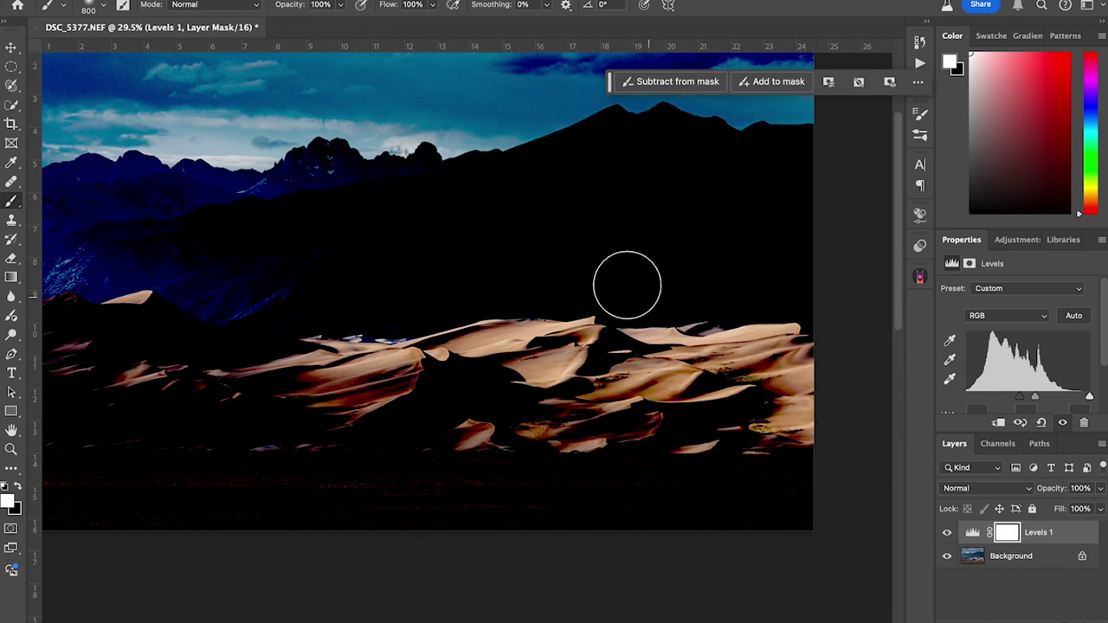
scroll(594, 267, up, 1)
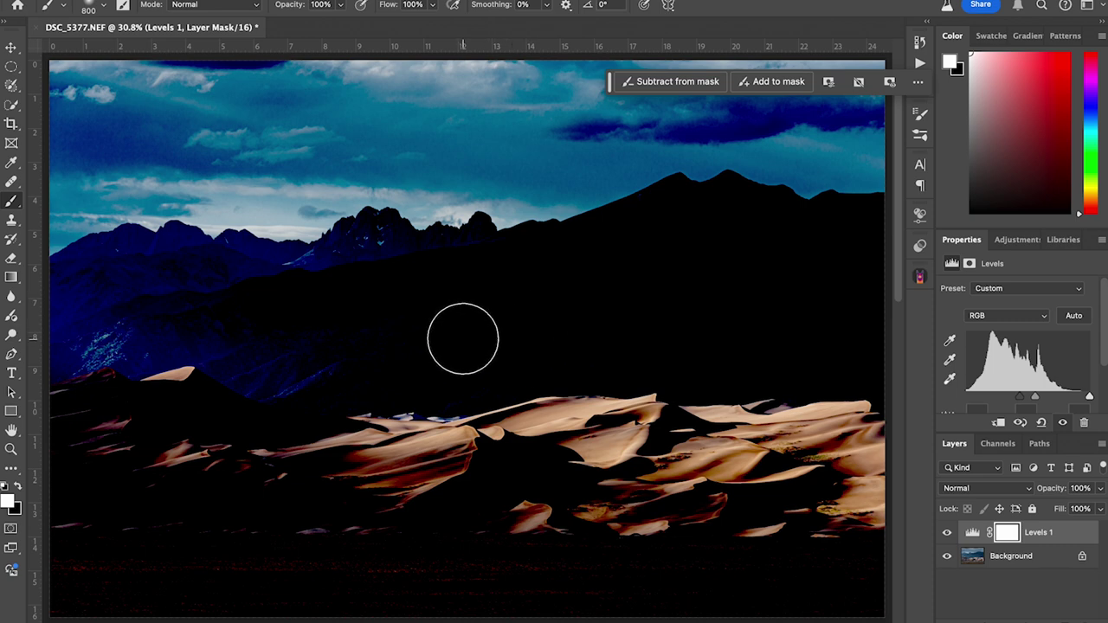
click(1081, 535)
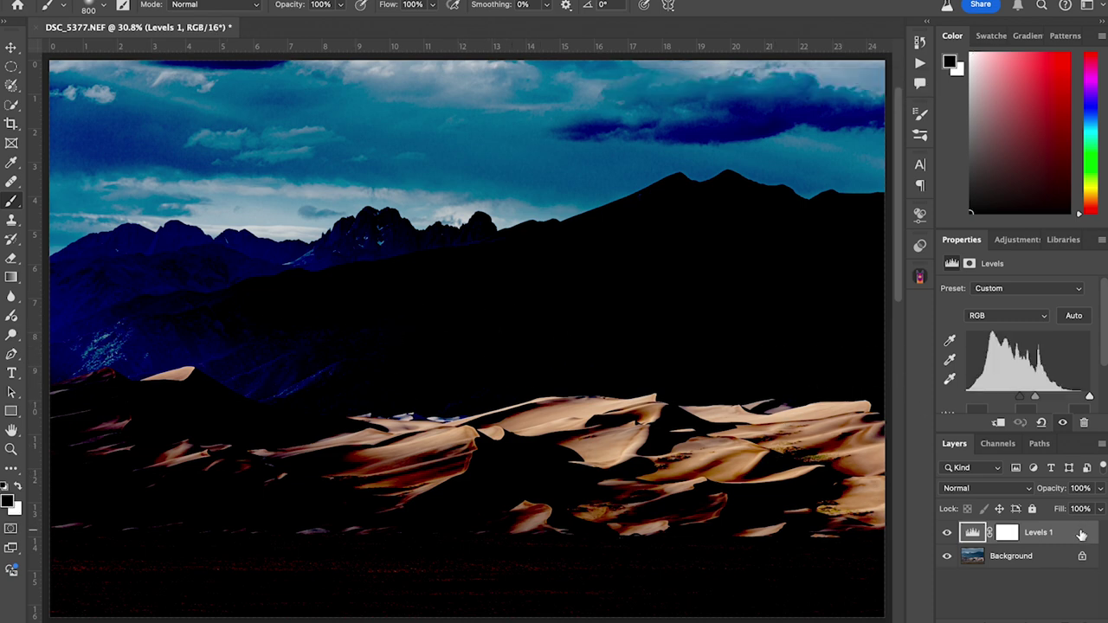
key(Delete)
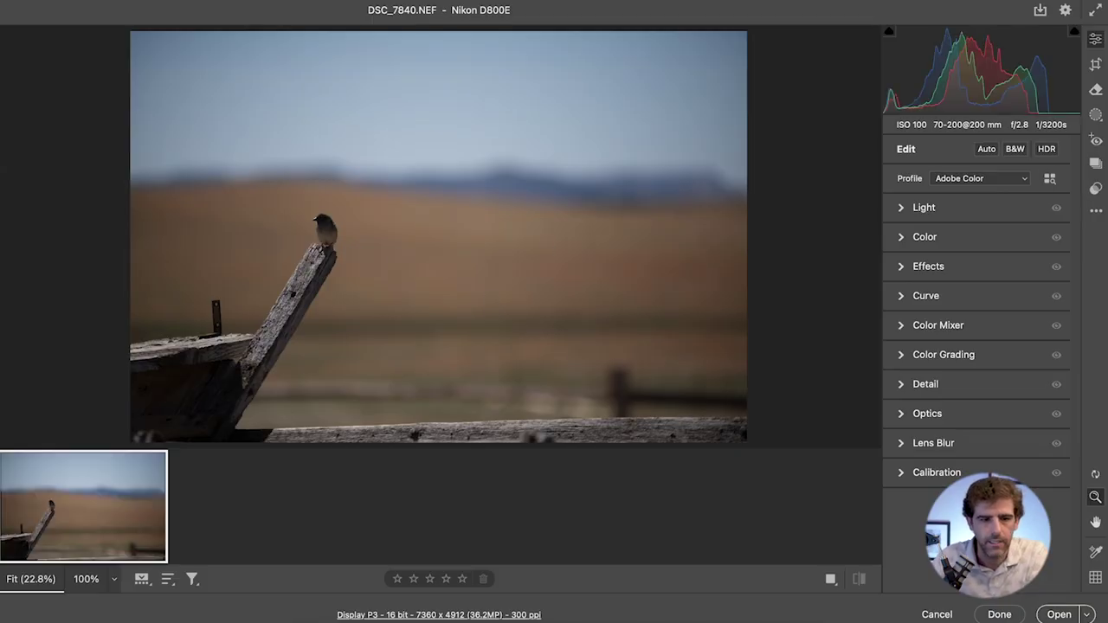
- Try Upright Level, Auto and Vertical straightening, then leave Upright Off with the photo unrotated
click(1095, 65)
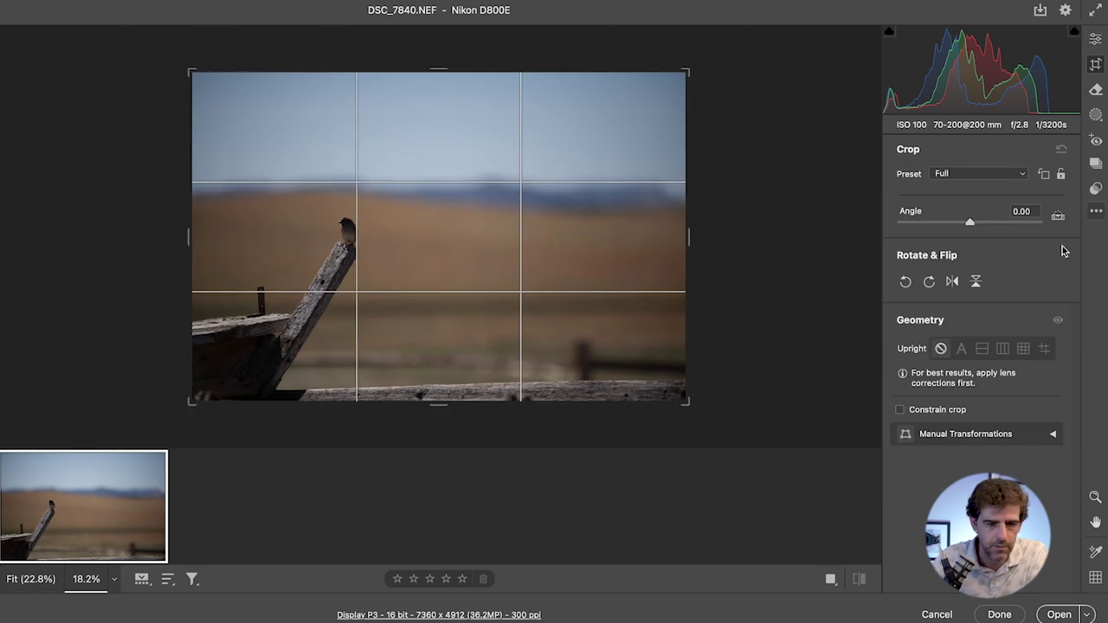
click(981, 348)
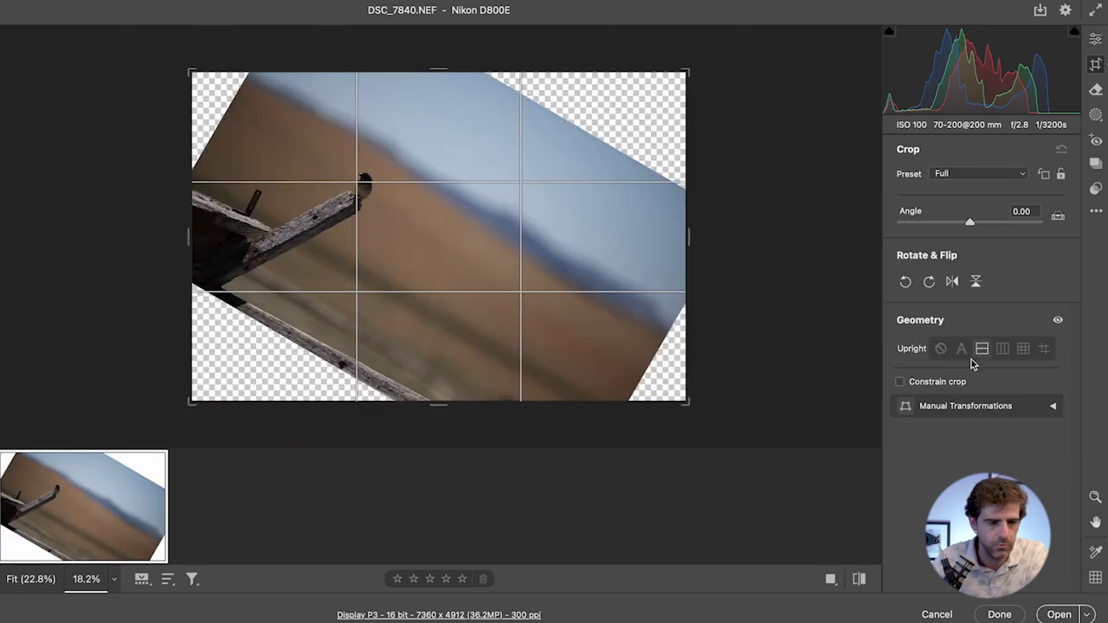
click(961, 349)
click(940, 348)
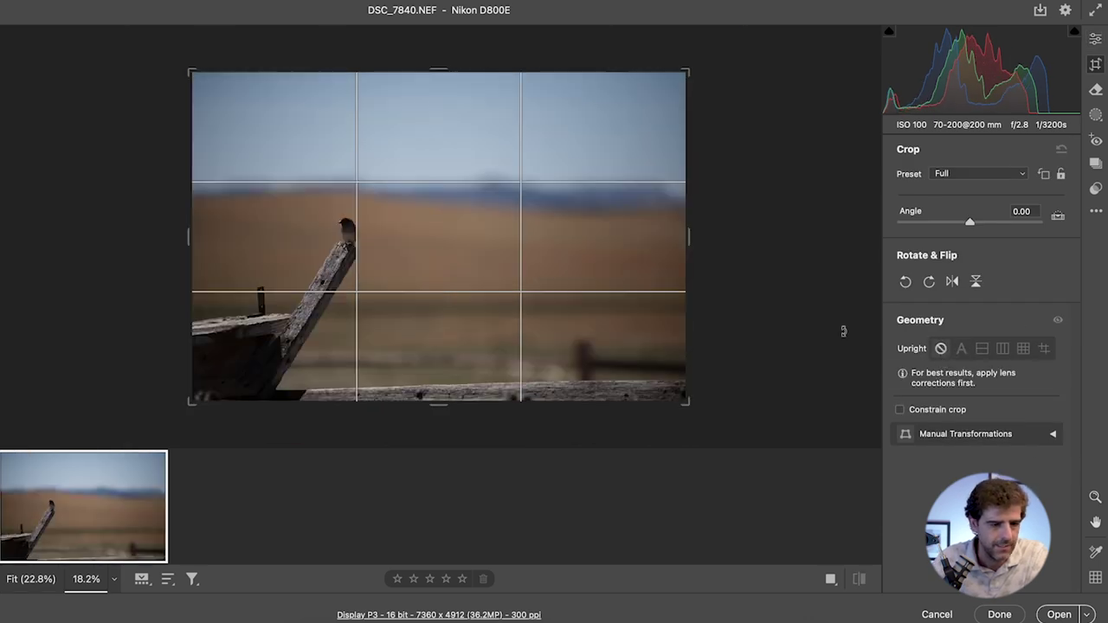
click(1022, 350)
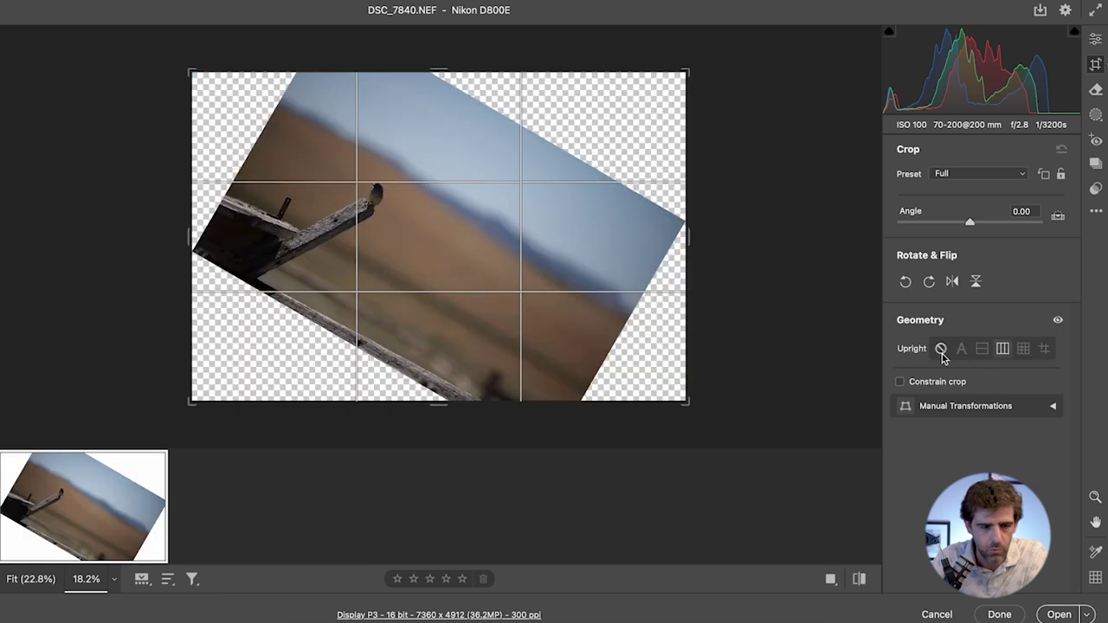
click(941, 349)
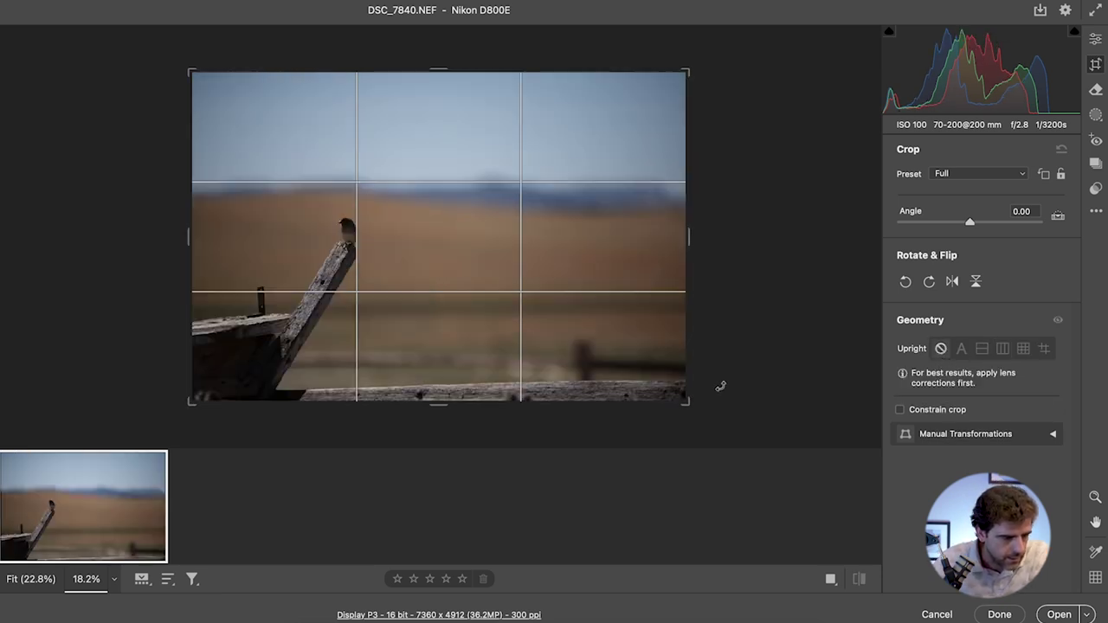
click(1095, 40)
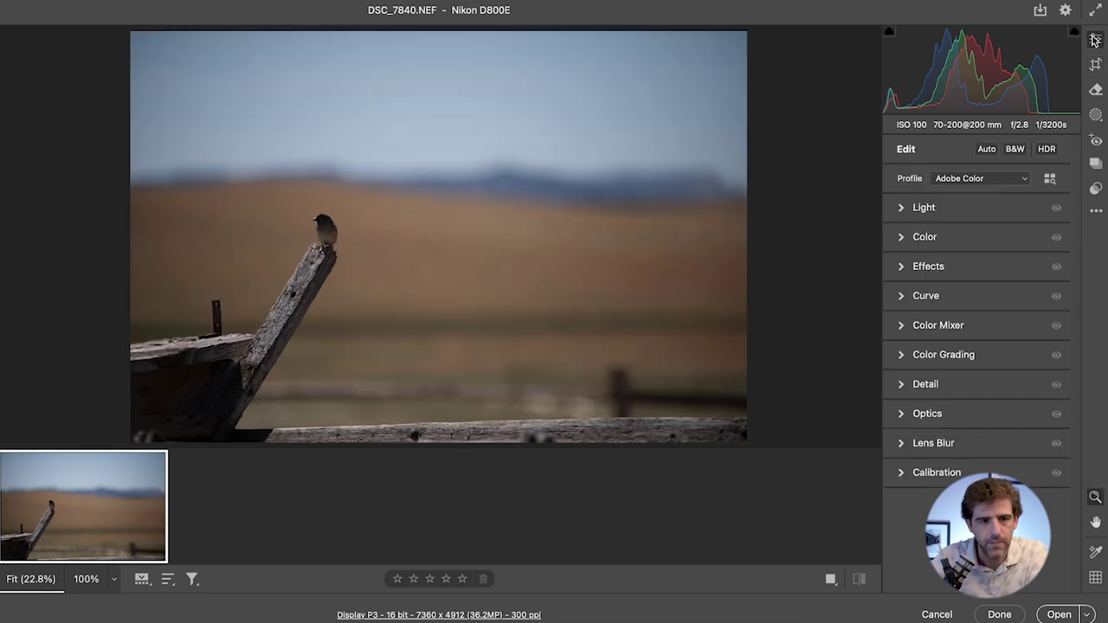
- Set Light to Exposure +0.10, Highlights -54, Shadows +100, Whites +56, Blacks -35, then collapse it
click(907, 216)
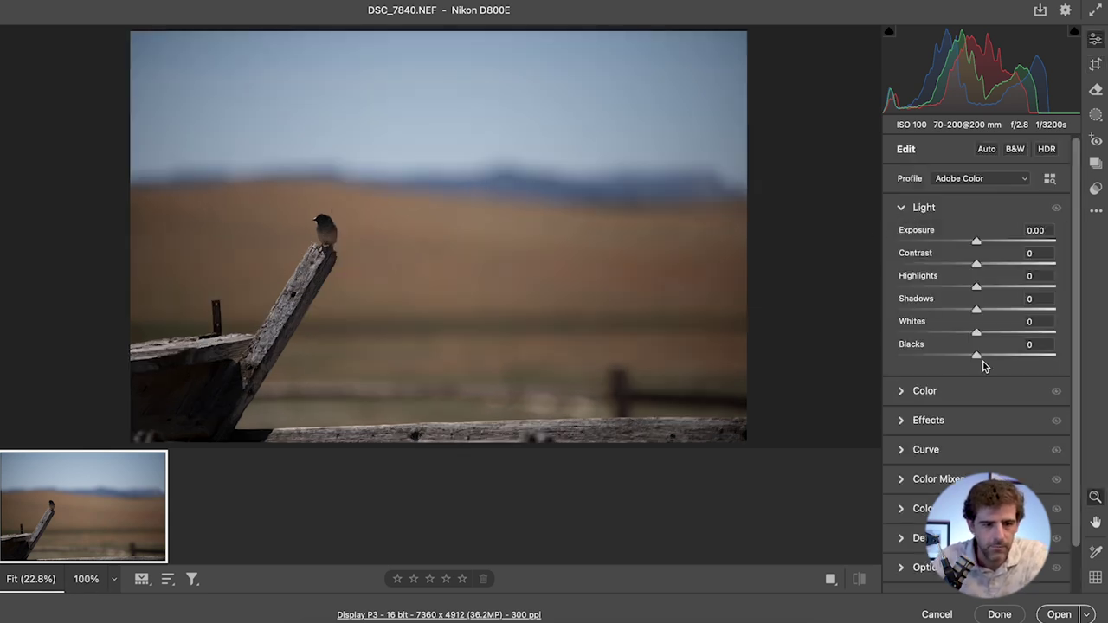
drag(978, 337, 965, 361)
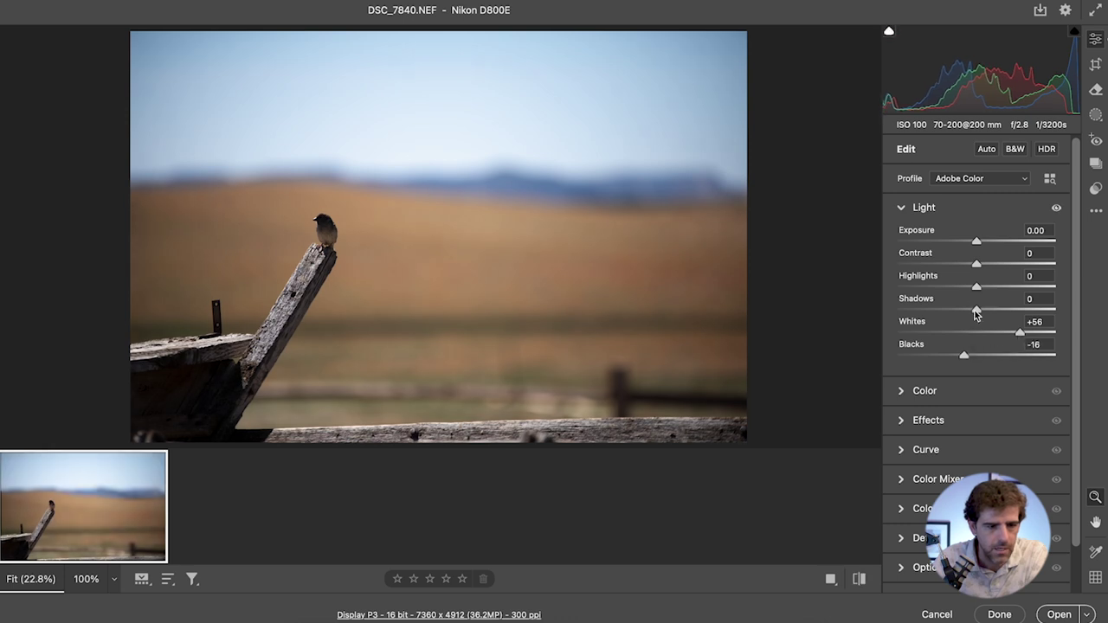
drag(976, 310, 1061, 313)
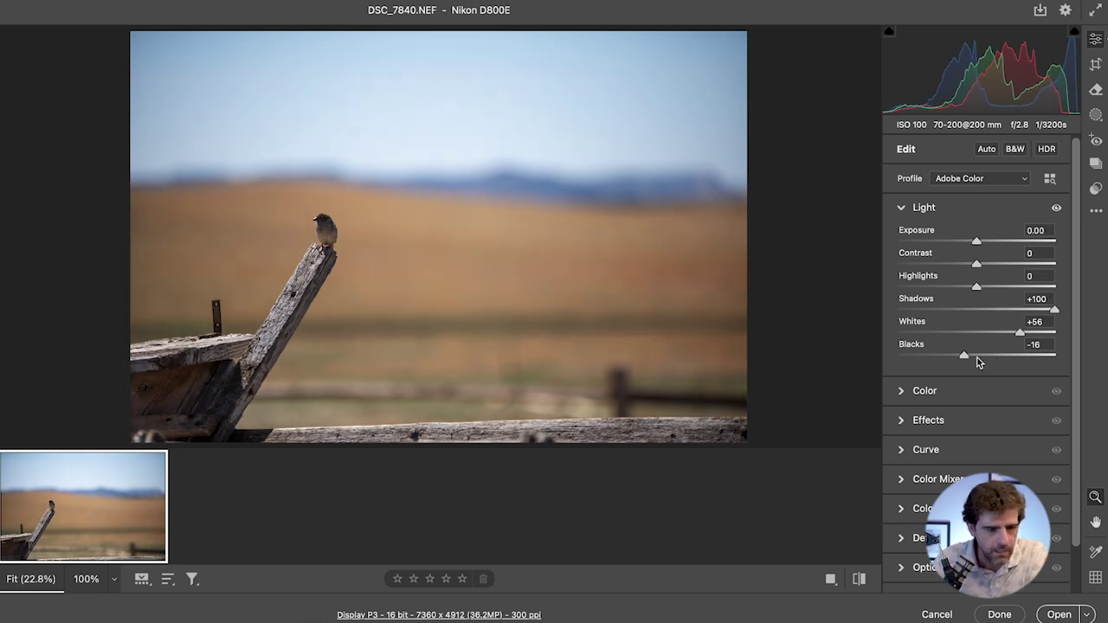
drag(964, 356, 950, 362)
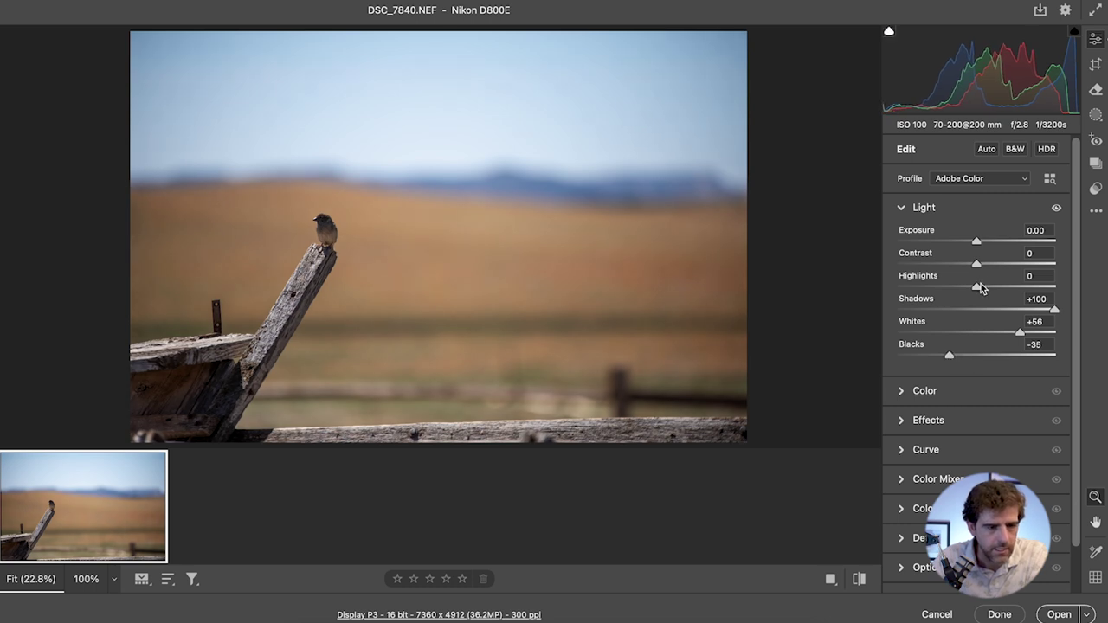
drag(977, 291, 938, 298)
drag(977, 247, 978, 247)
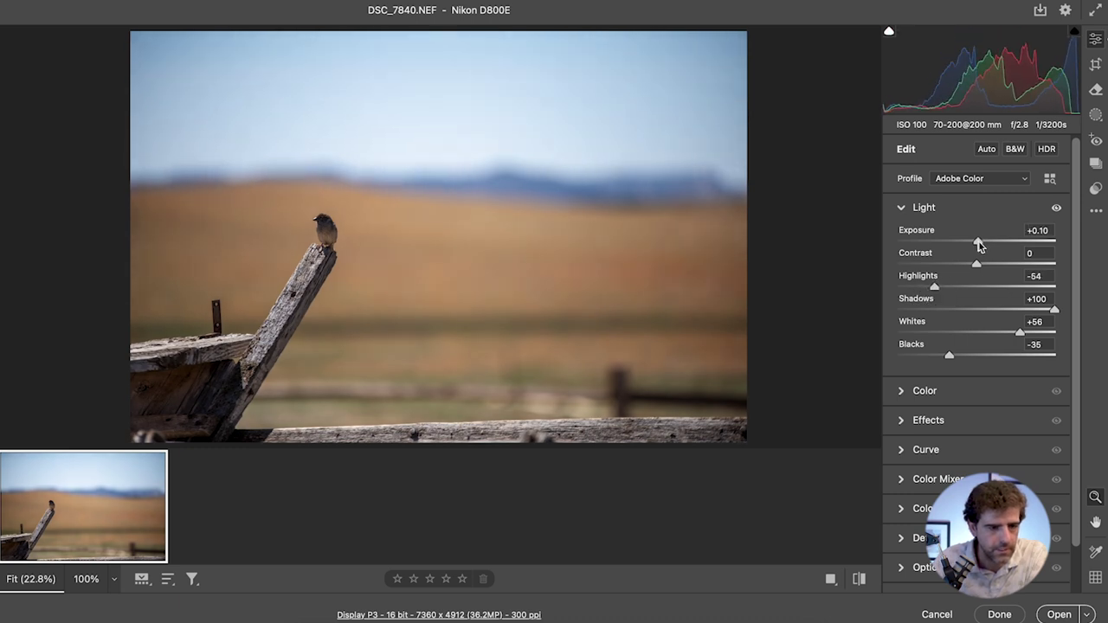
click(901, 209)
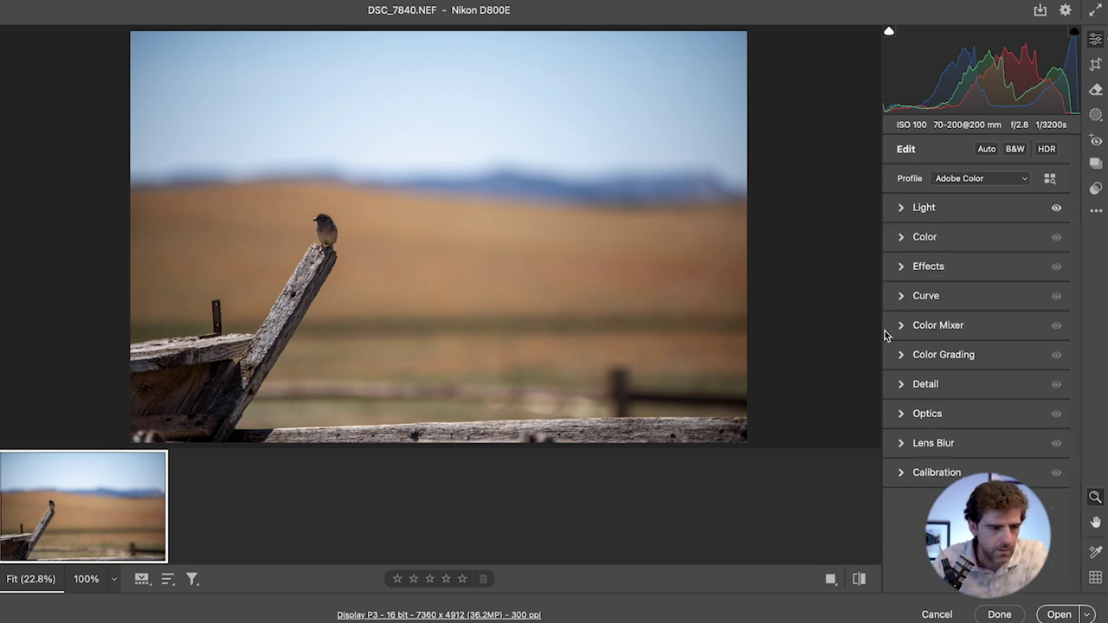
click(1095, 116)
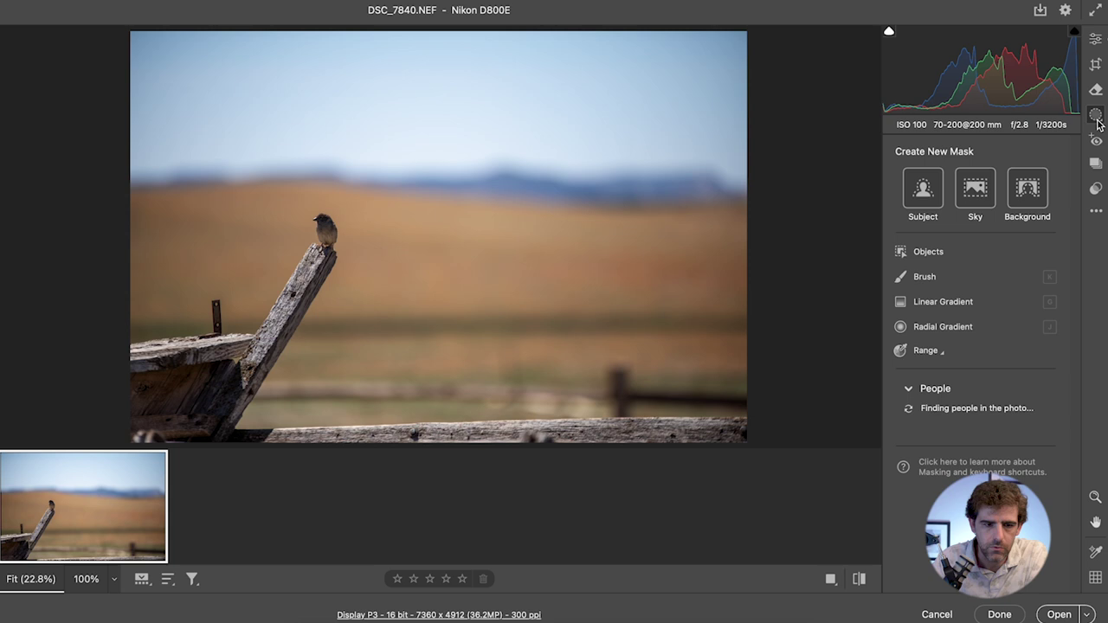
- Drag a linear gradient mask down over the sky, hide its overlay, and set Exposure -0.70
click(943, 302)
drag(418, 45, 404, 287)
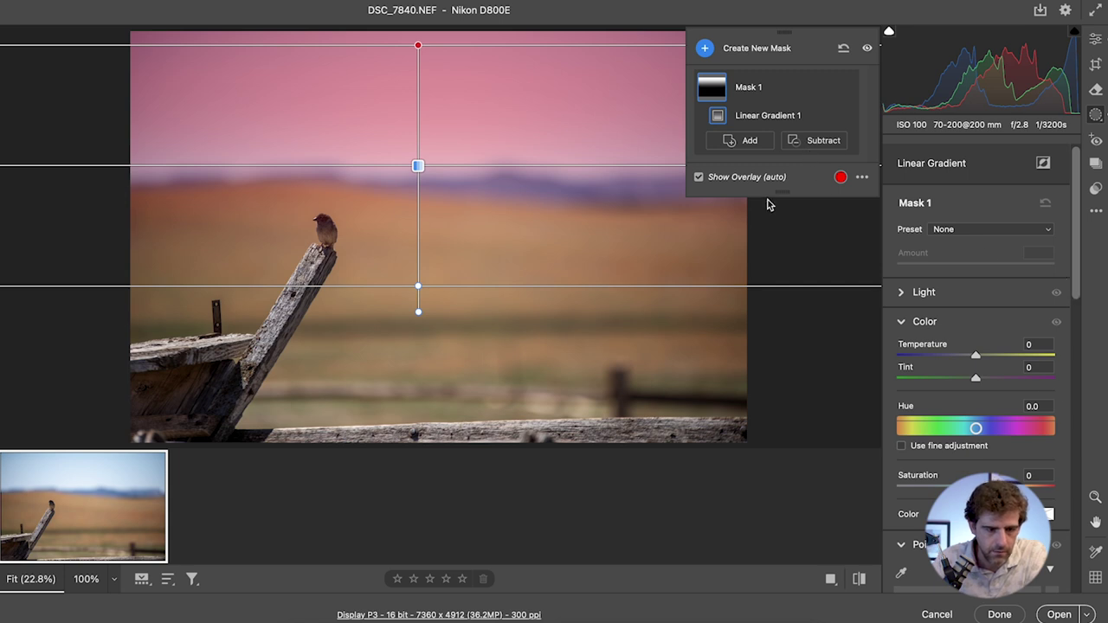
click(743, 176)
scroll(1077, 277, down, 1)
scroll(1076, 286, down, 2)
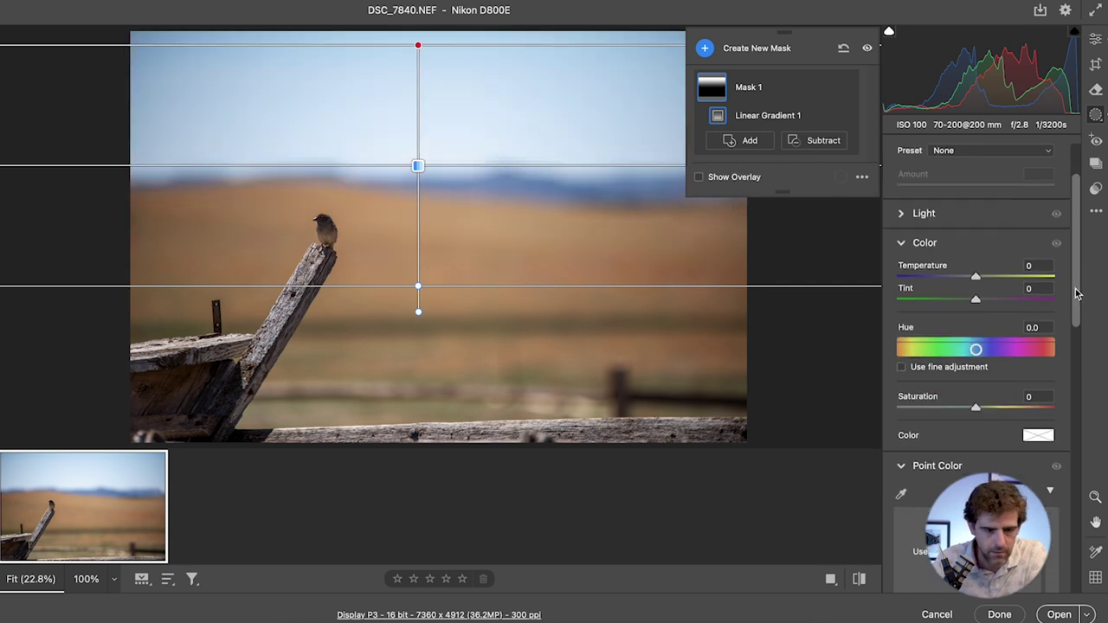
drag(1077, 295, 1098, 248)
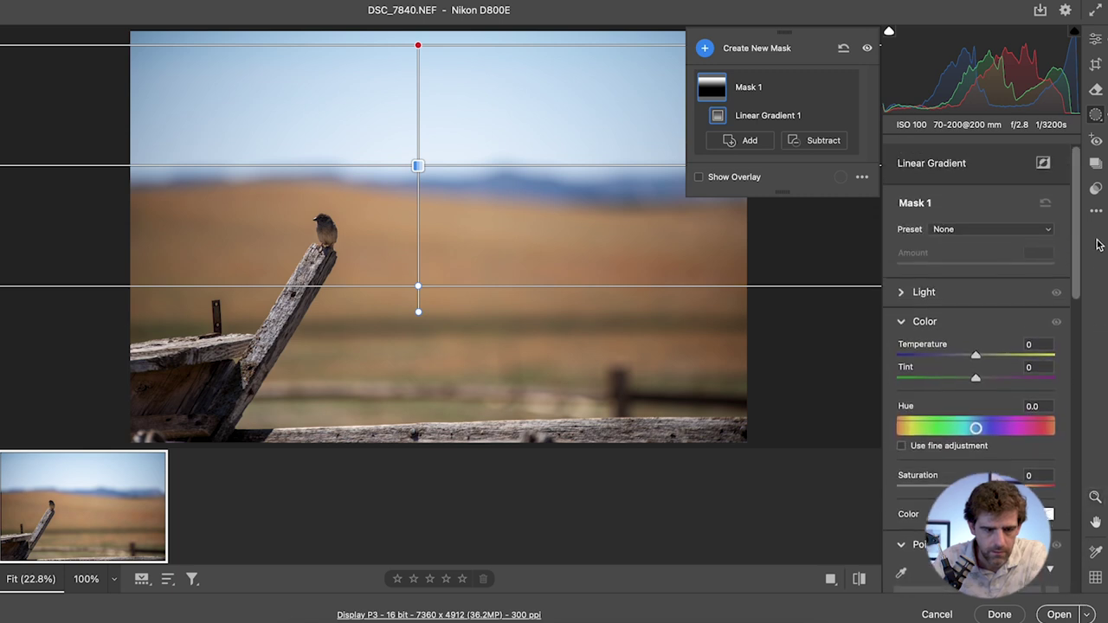
click(902, 290)
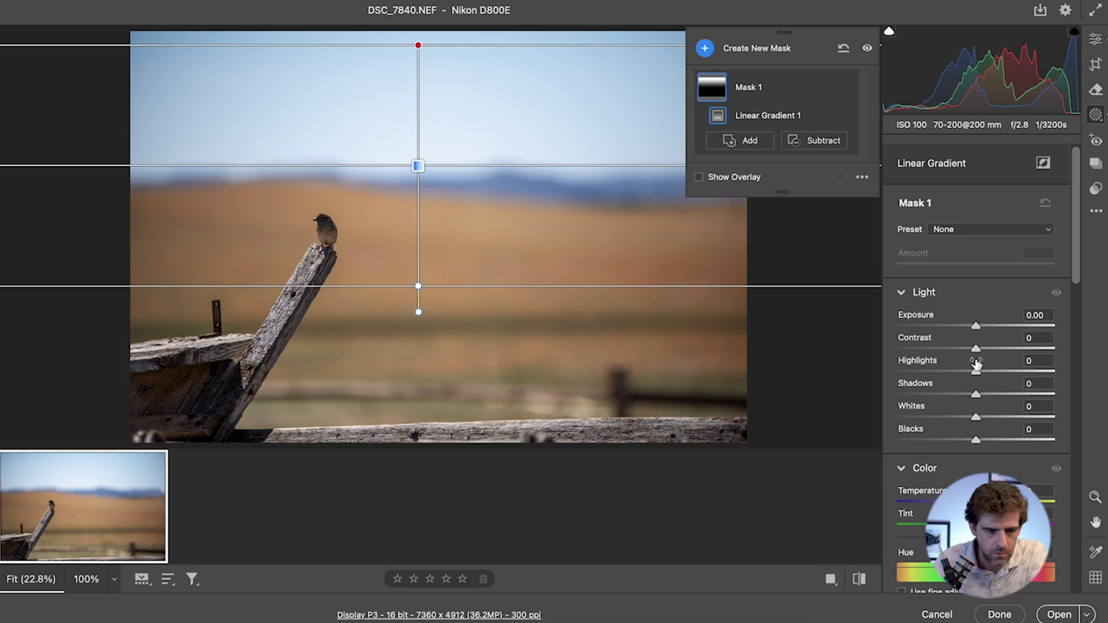
drag(975, 328, 961, 329)
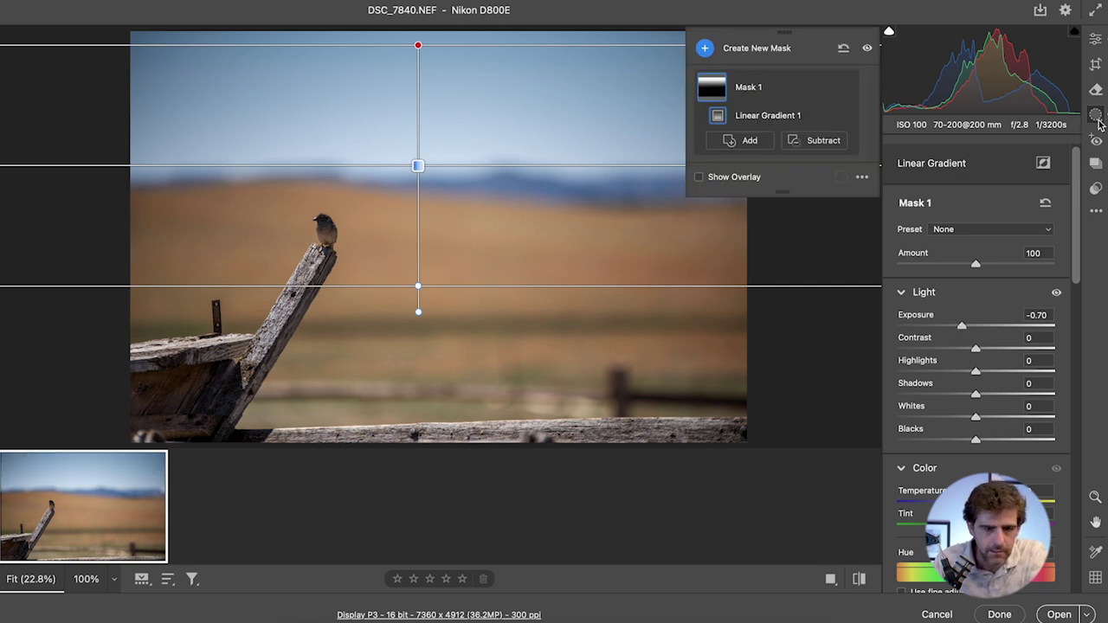
click(704, 48)
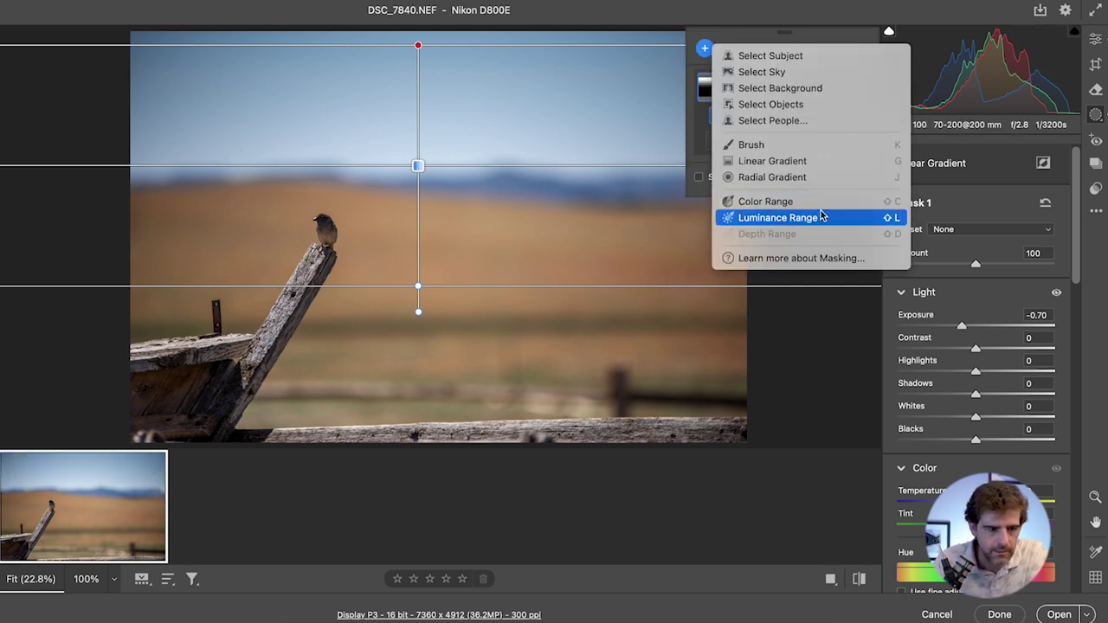
- Draw a radial gradient mask over the bird and raise its exposure to about +0.50
click(802, 177)
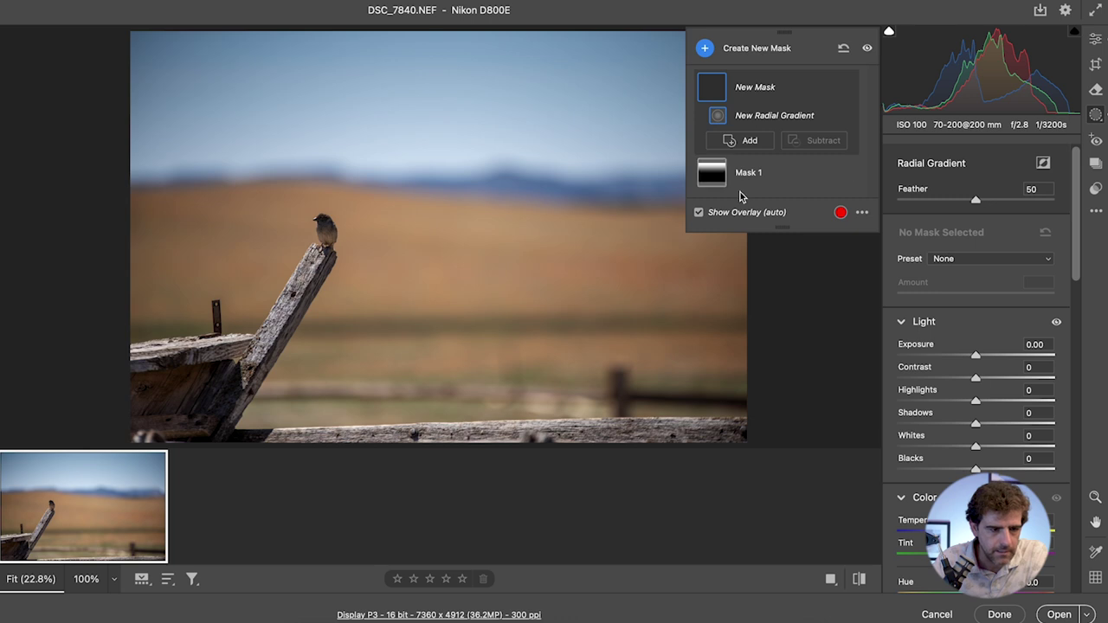
drag(329, 227, 364, 265)
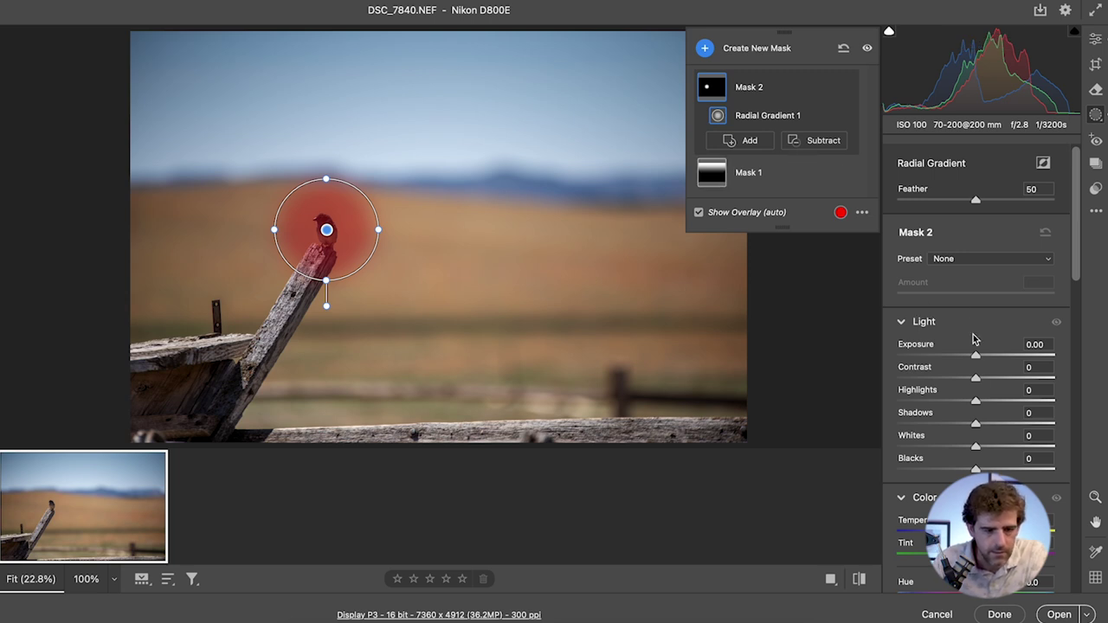
mouse_move(976, 355)
mouse_down()
mouse_move(998, 356)
mouse_move(988, 360)
mouse_up()
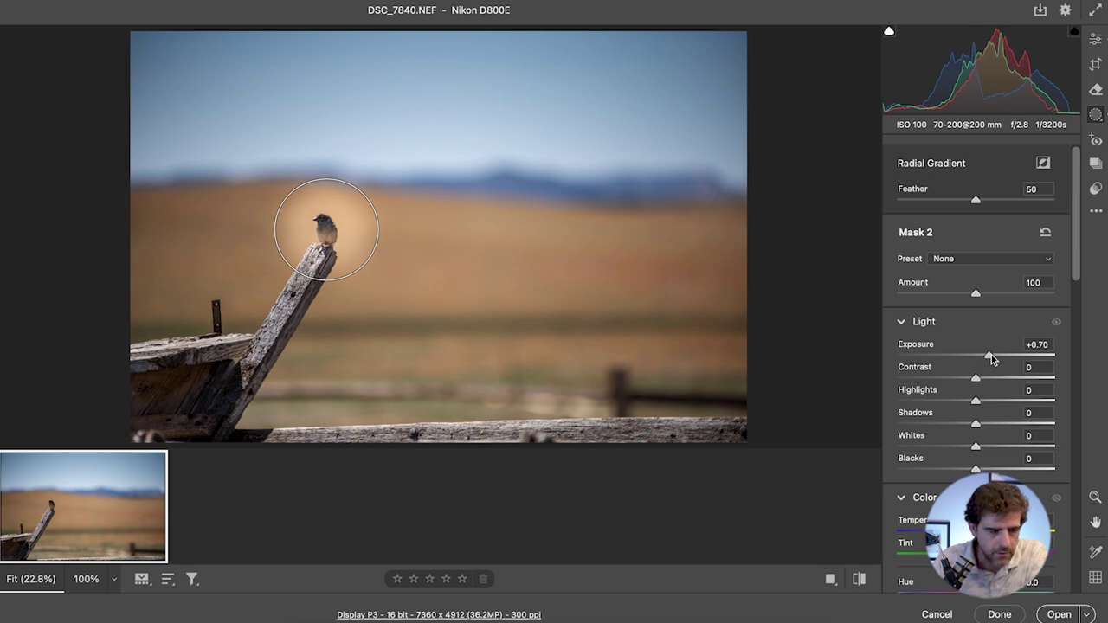
drag(988, 356, 987, 355)
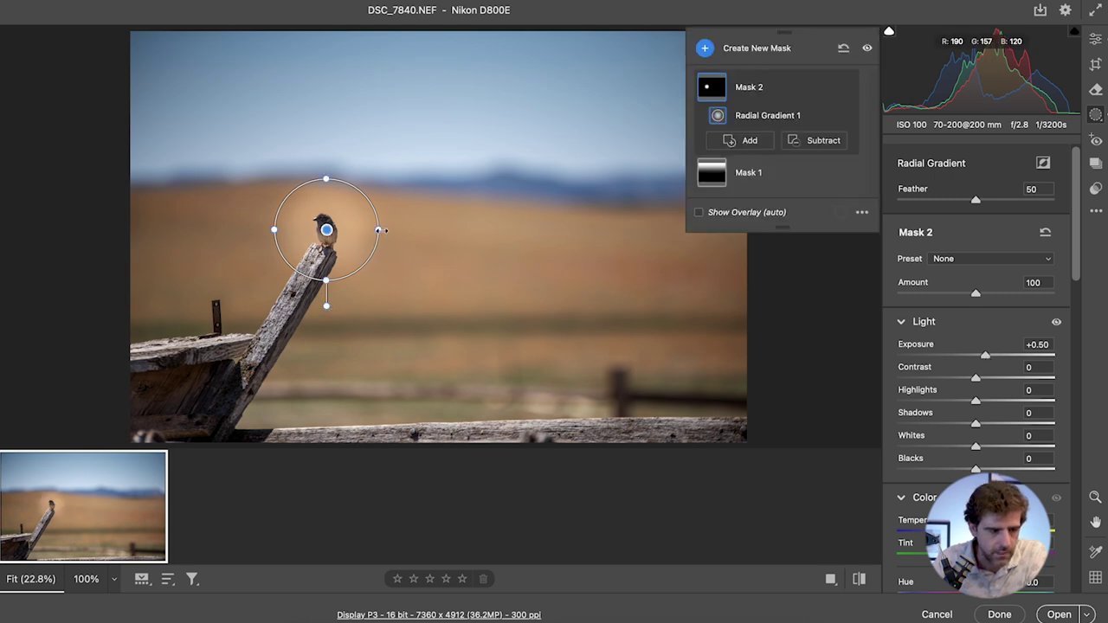
- Enlarge the radial mask around the bird, set Feather to 100, and hide the overlay
drag(381, 230, 393, 231)
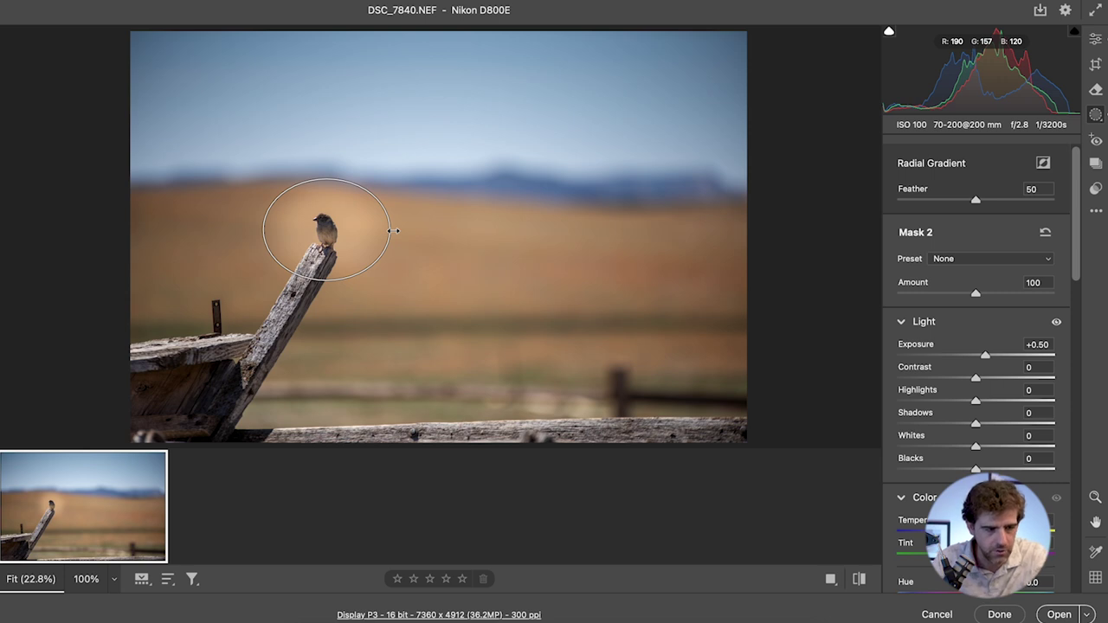
mouse_move(394, 231)
mouse_down()
mouse_move(421, 239)
mouse_move(410, 239)
mouse_up()
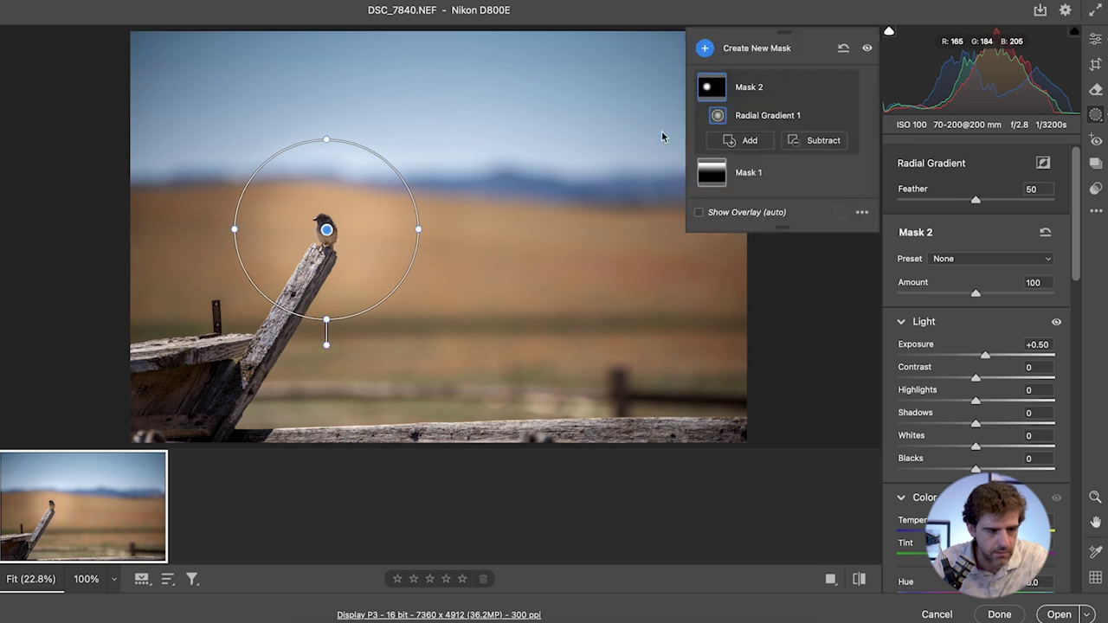
mouse_move(753, 123)
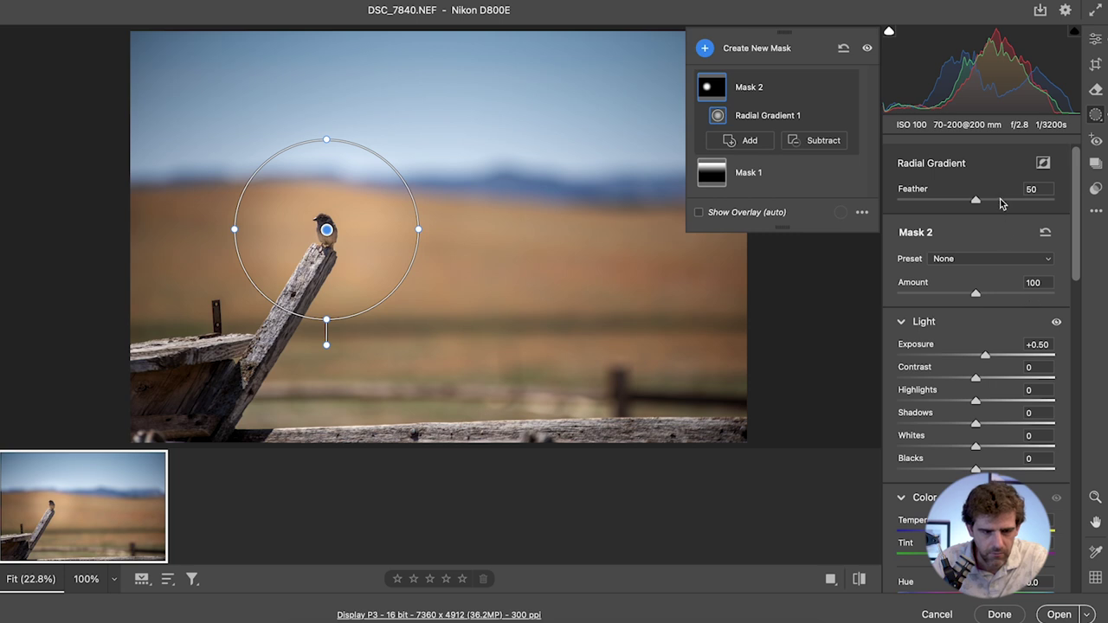
drag(977, 199, 1088, 213)
click(746, 216)
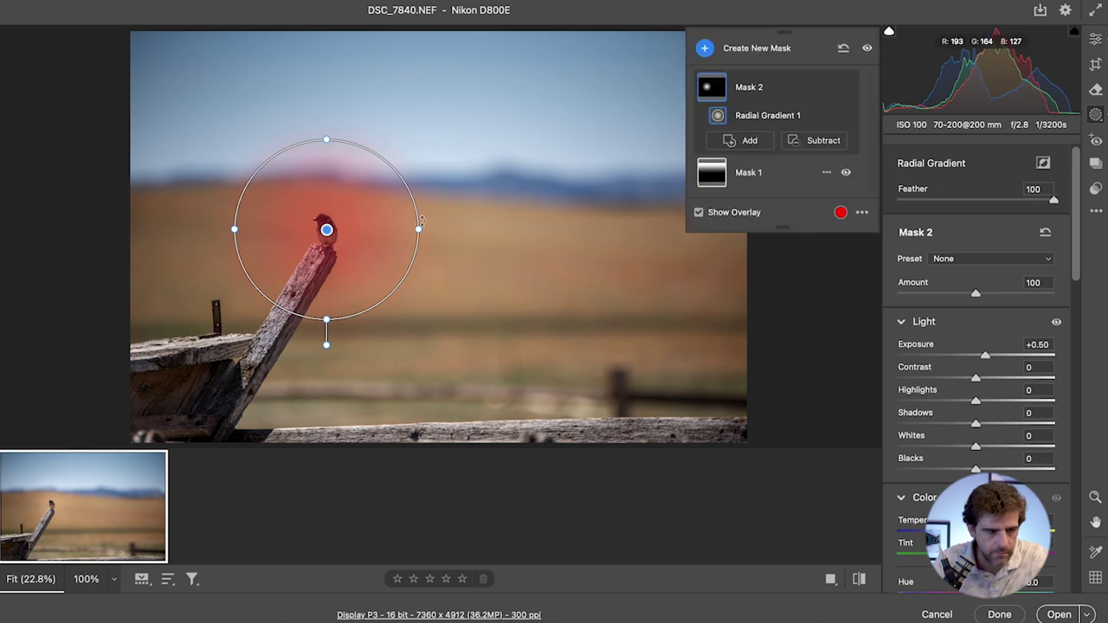
drag(420, 229, 432, 230)
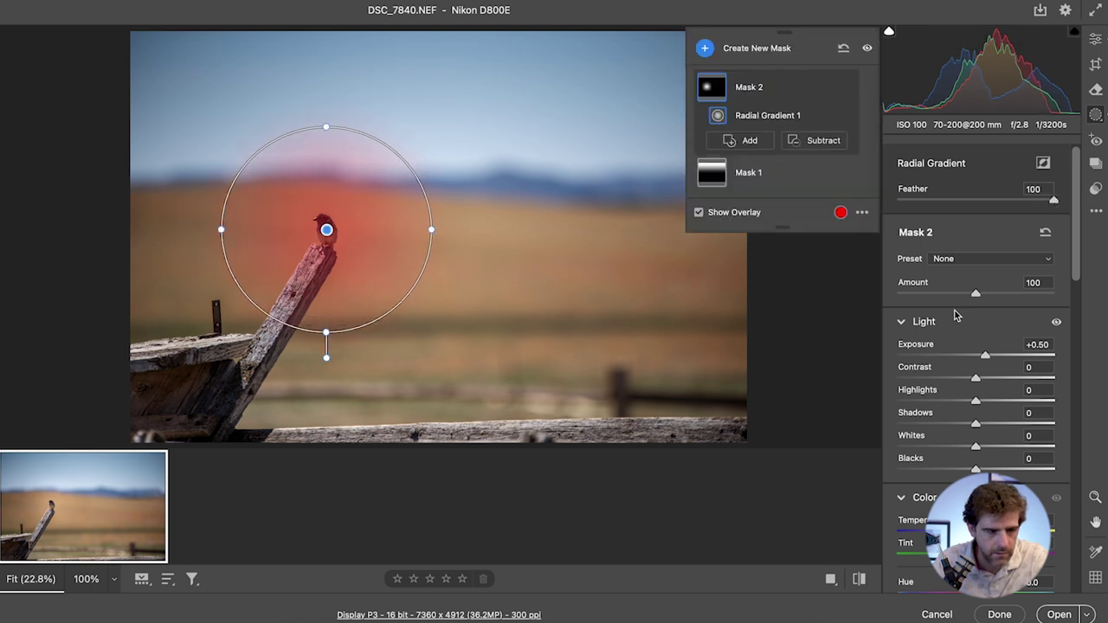
click(698, 213)
- Set the radial mask to Exposure +0.60, Shadows +44, Whites +10, Blacks -26
mouse_move(985, 355)
mouse_down()
mouse_move(1001, 353)
mouse_move(990, 352)
mouse_up()
drag(976, 426, 950, 470)
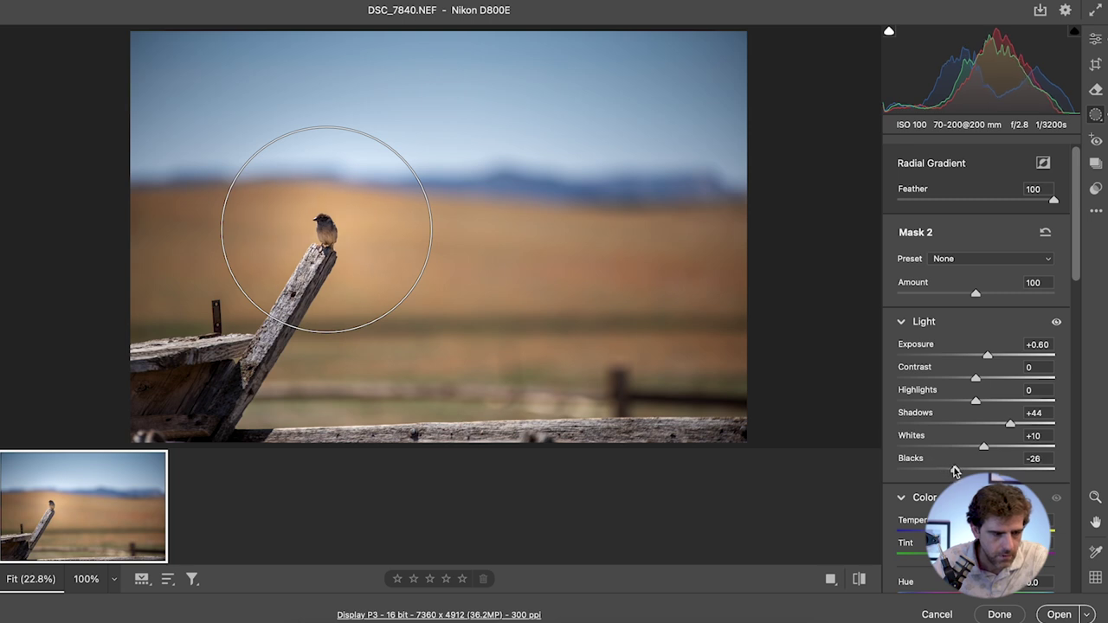
drag(954, 471, 954, 470)
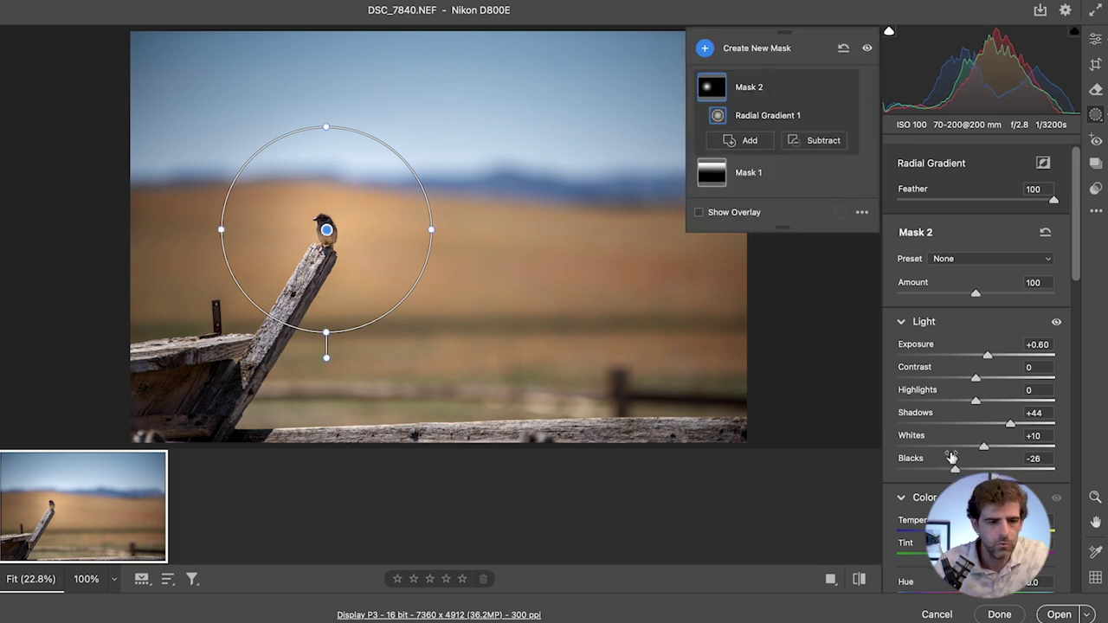
click(1098, 45)
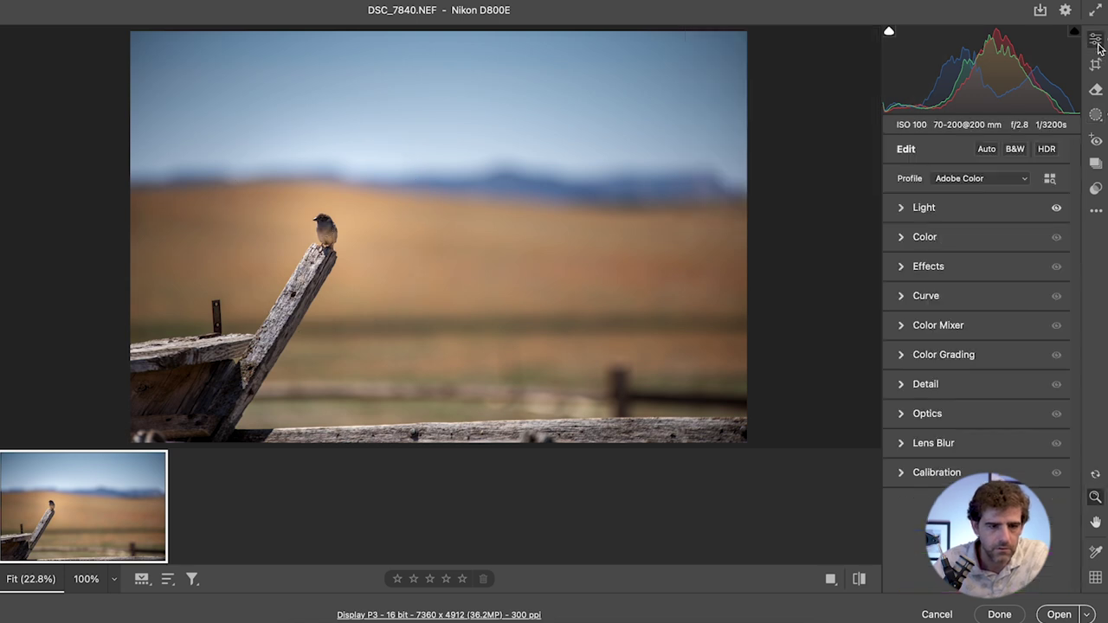
- In the Color Mixer, darken Oranges and Blues luminance and adjust Yellows luminance
click(911, 327)
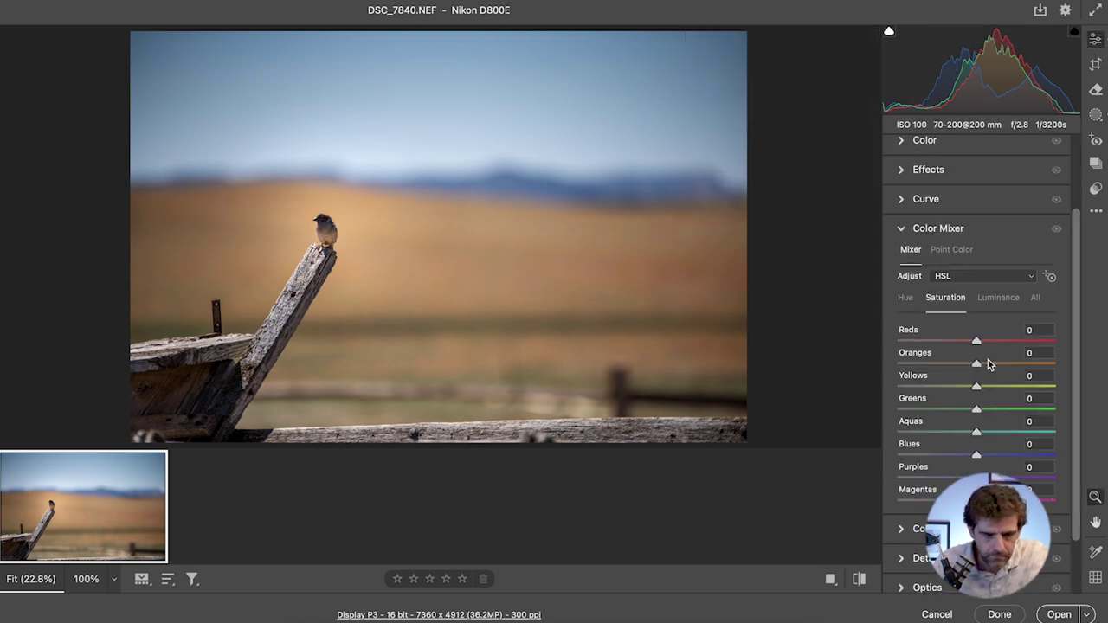
drag(979, 363, 953, 381)
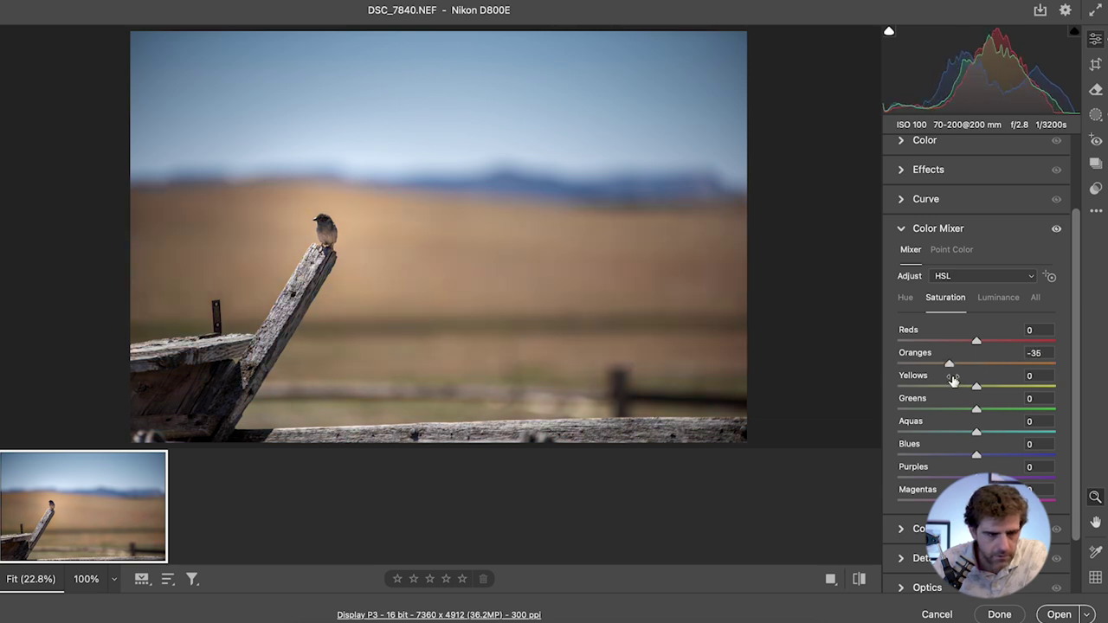
double_click(950, 365)
click(998, 297)
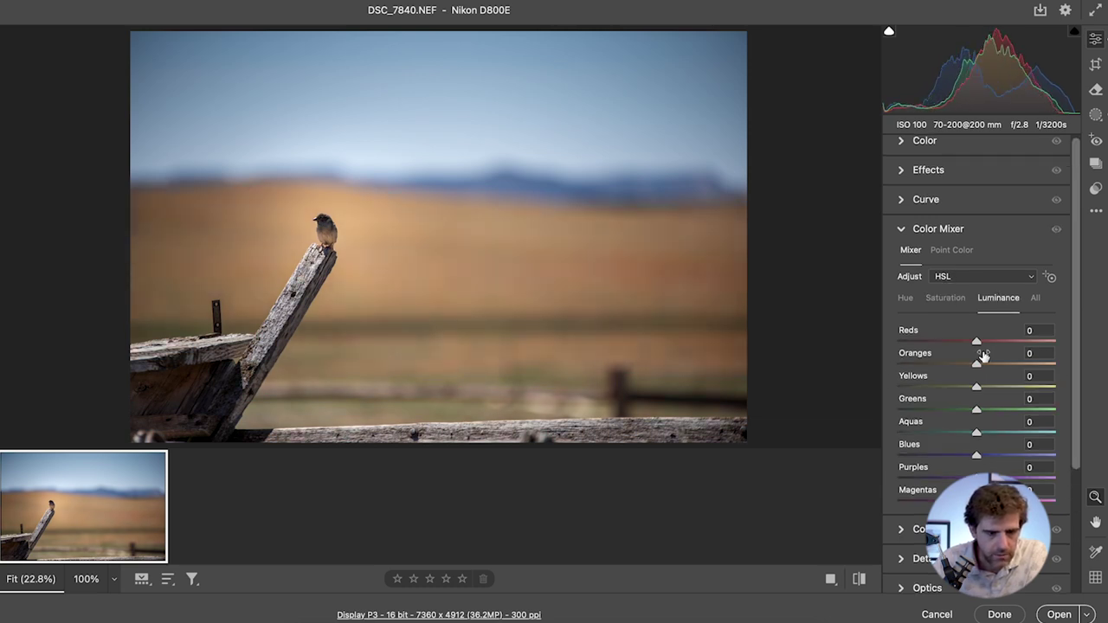
drag(979, 366, 972, 372)
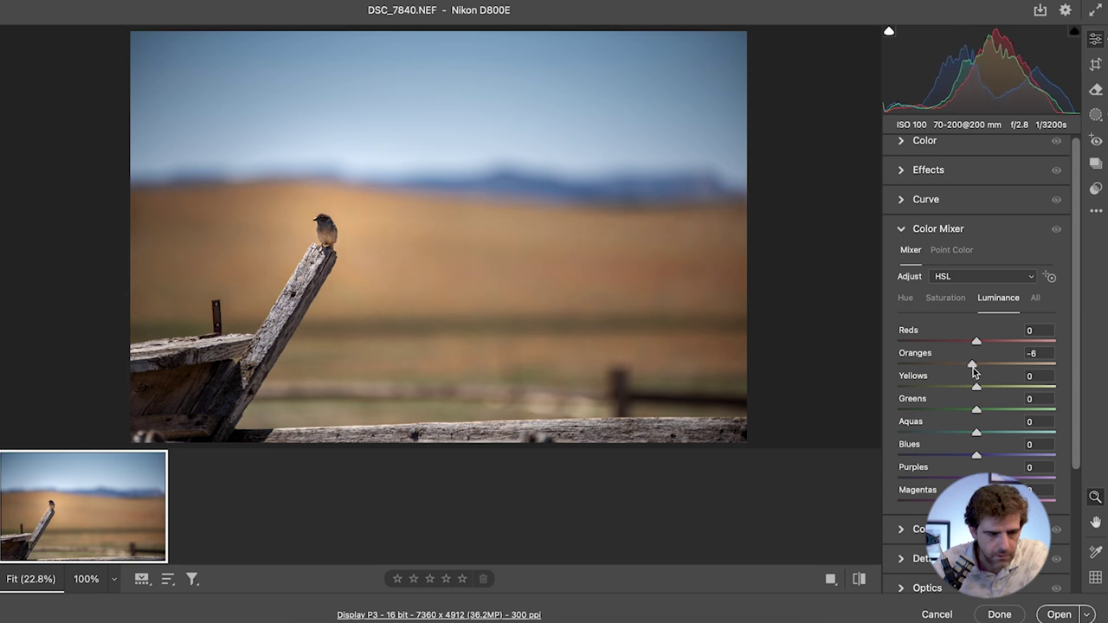
mouse_move(976, 459)
mouse_down()
mouse_move(922, 459)
mouse_move(992, 452)
mouse_move(967, 457)
mouse_up()
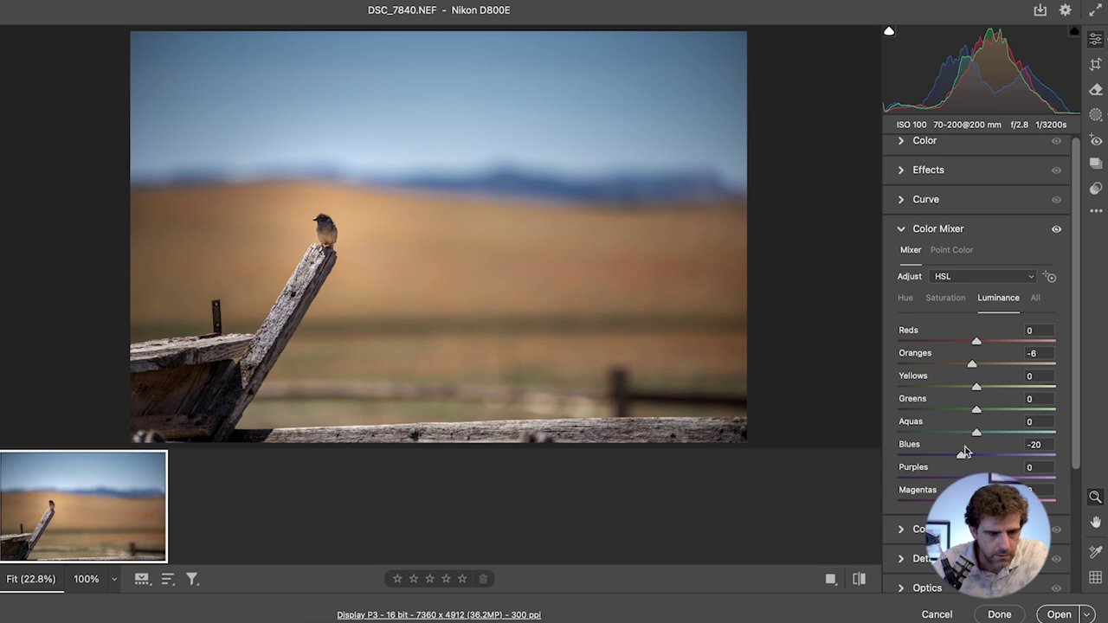
mouse_move(975, 387)
mouse_down()
mouse_move(1004, 389)
mouse_move(988, 392)
mouse_move(984, 364)
mouse_move(1004, 367)
mouse_move(987, 367)
mouse_move(1025, 391)
mouse_move(996, 395)
mouse_up()
- Adjust the Color Mixer hues, leaving Oranges +2 and Yellows -12, then collapse the mixer
click(949, 297)
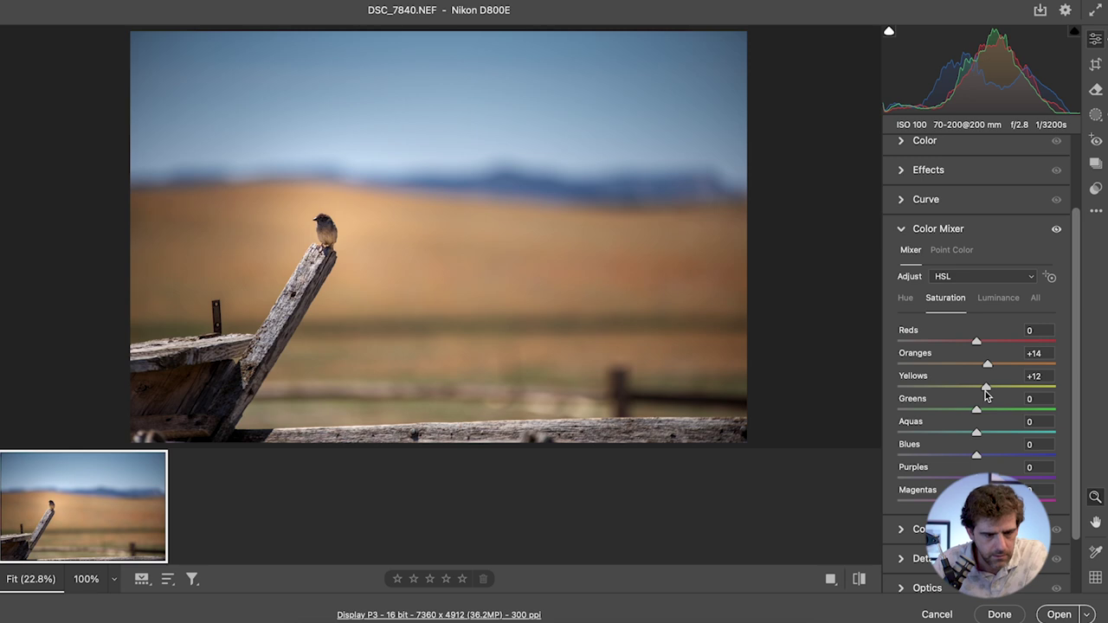
click(905, 299)
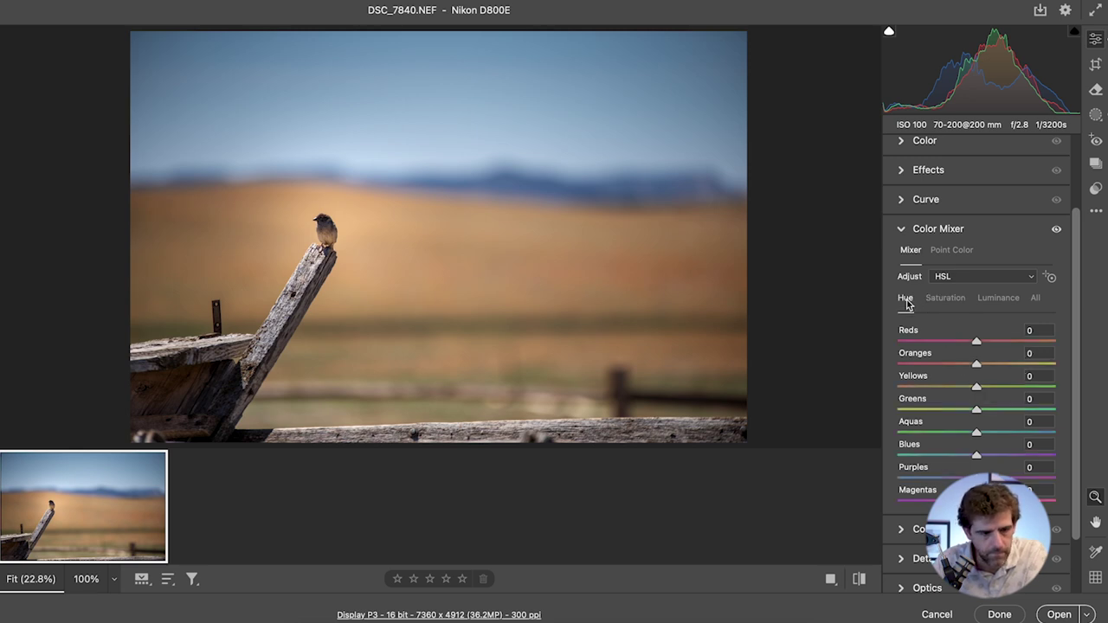
drag(977, 364, 967, 390)
double_click(991, 369)
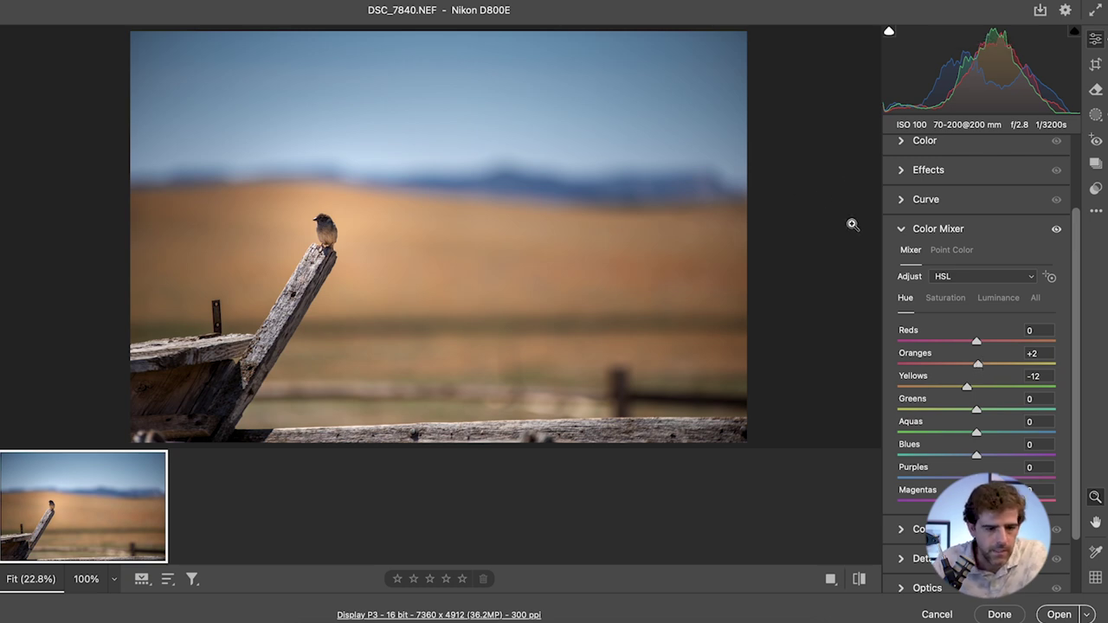
click(901, 230)
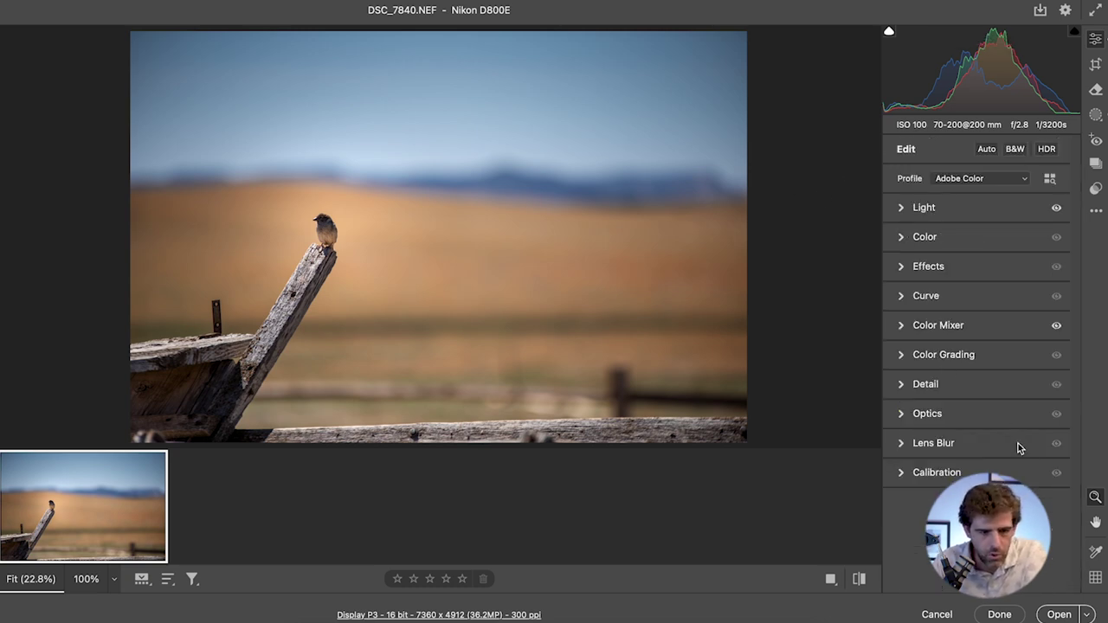
- Judge sharpness at 100% zoom, settle Detail Sharpening at 100, then fit the whole photo
click(905, 269)
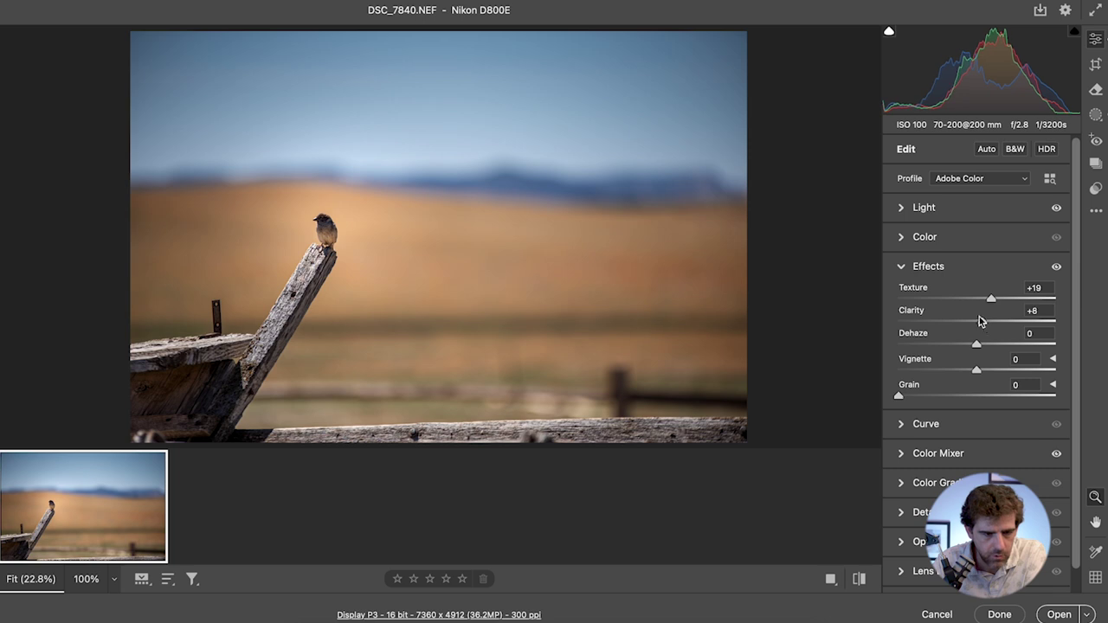
click(904, 269)
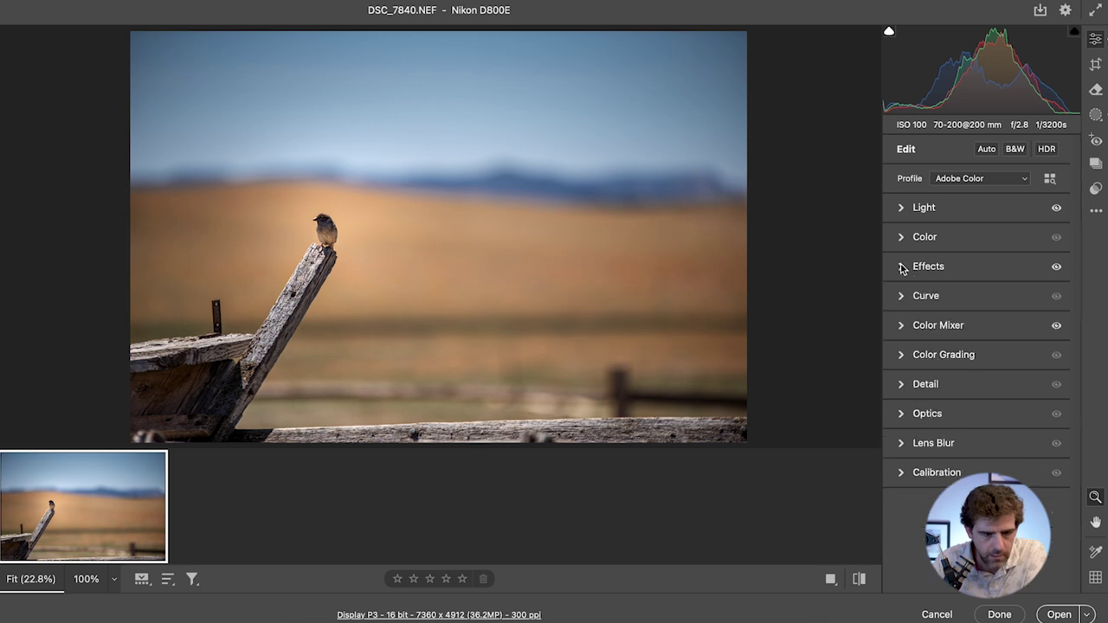
click(900, 385)
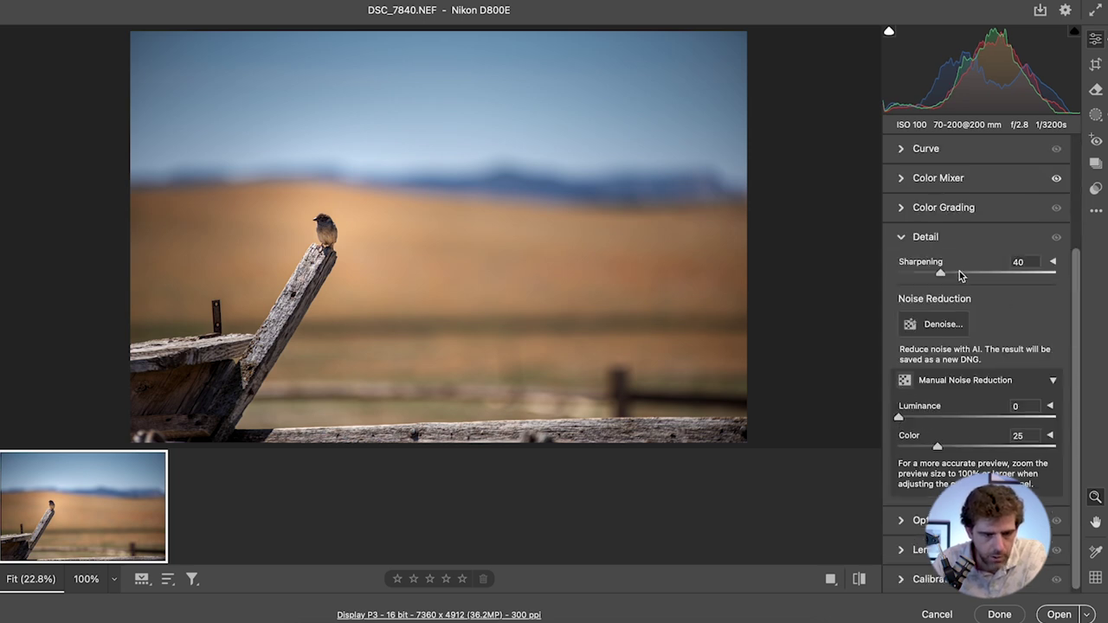
click(614, 307)
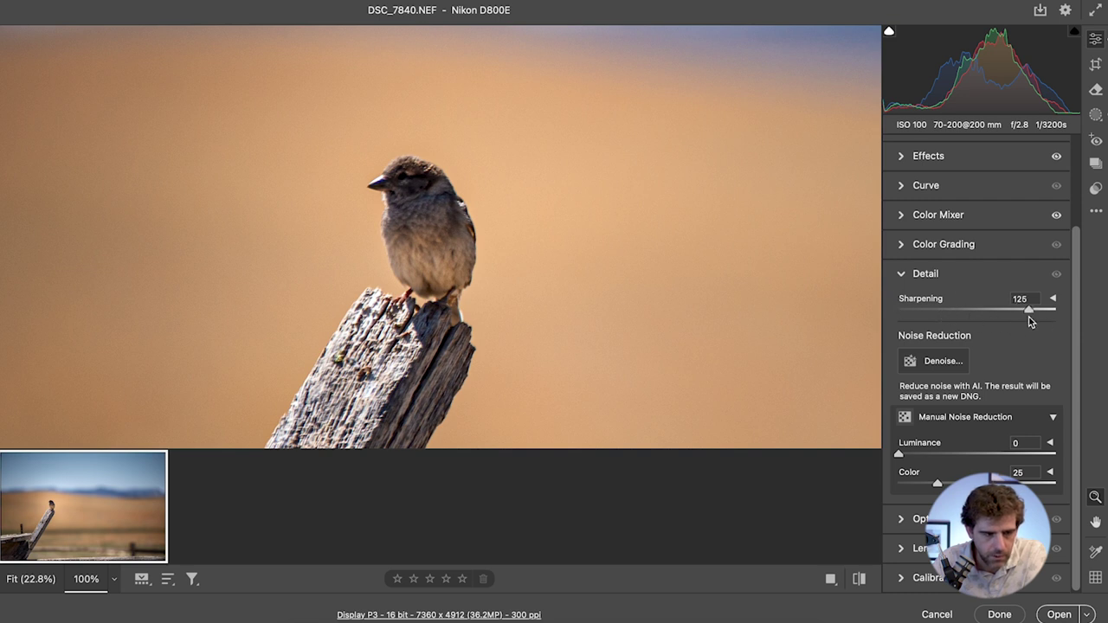
drag(988, 311, 1082, 328)
drag(997, 318, 1096, 323)
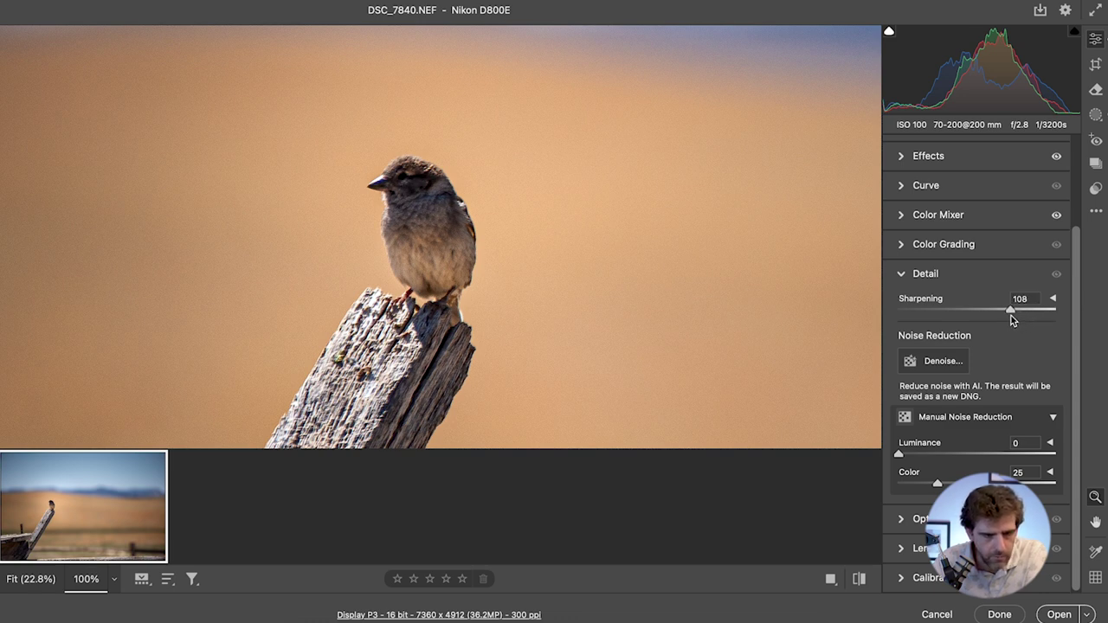
drag(1006, 313, 1004, 315)
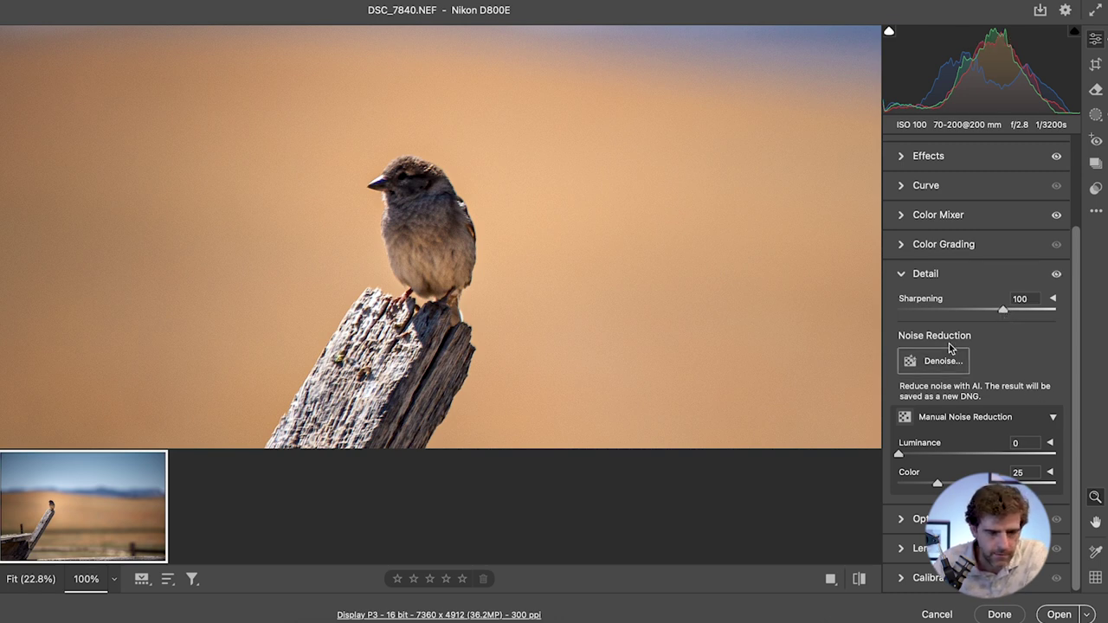
click(901, 273)
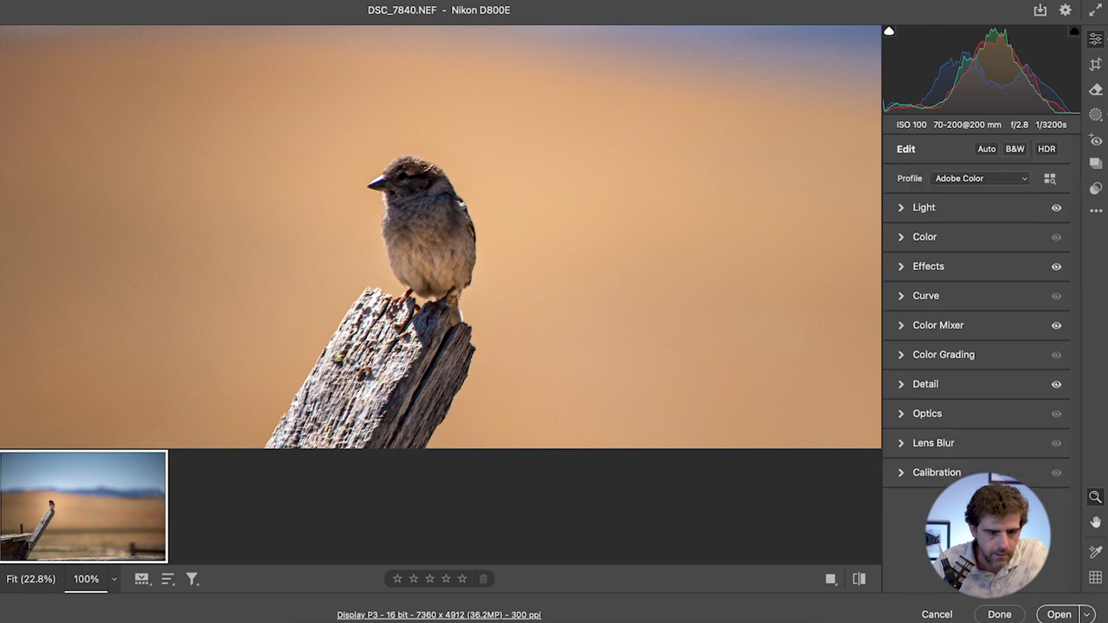
click(545, 324)
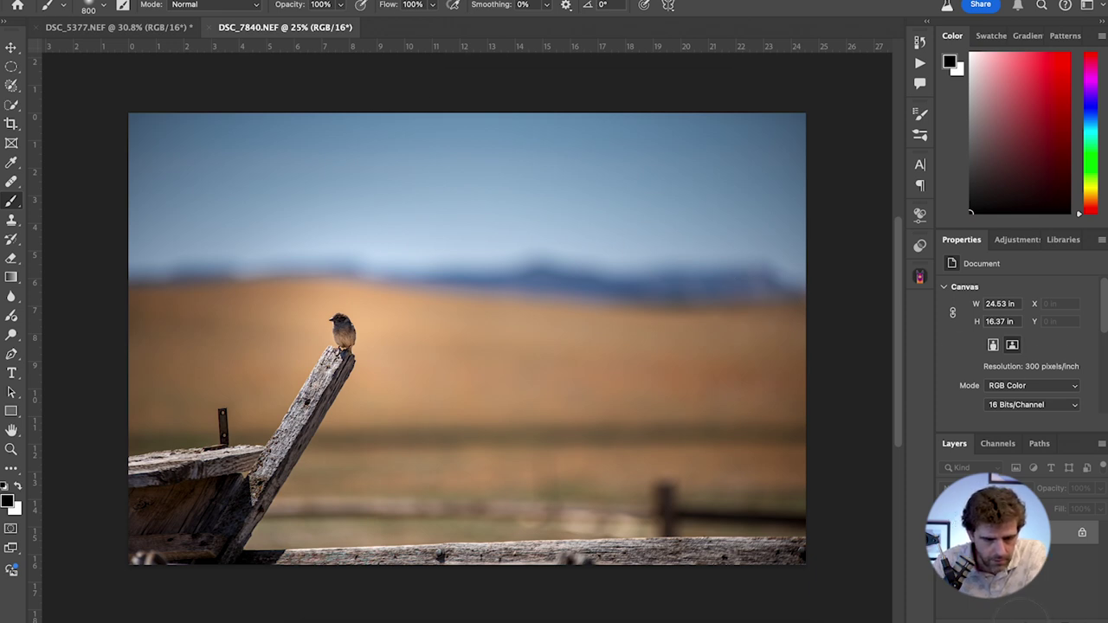
- Add a Levels adjustment layer, crush the shadows, and pan around the sky to inspect it
click(1025, 617)
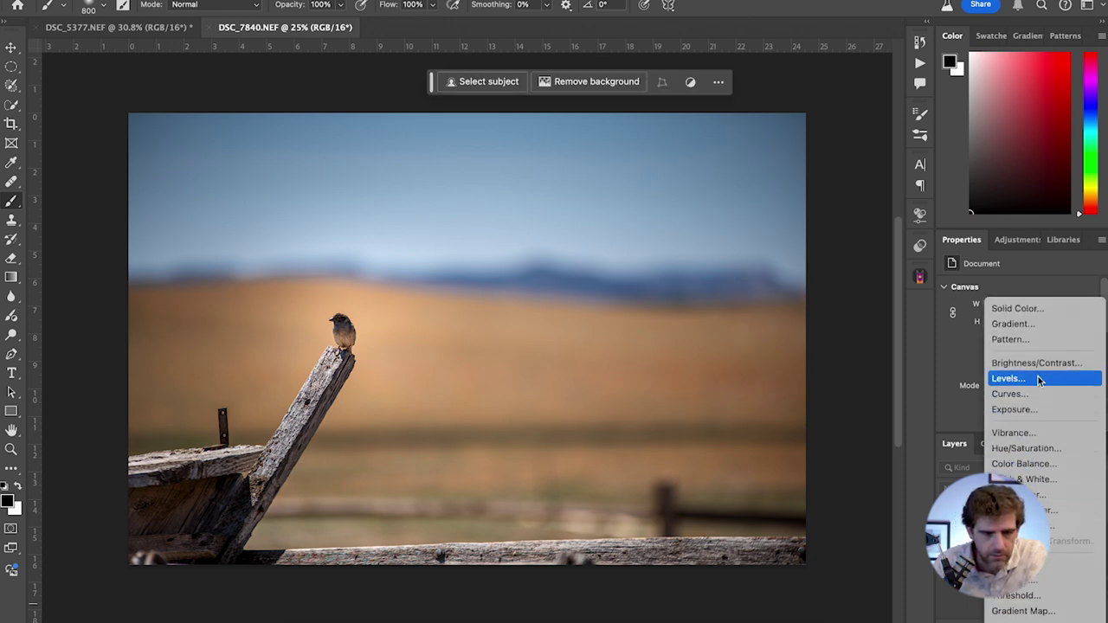
click(1038, 378)
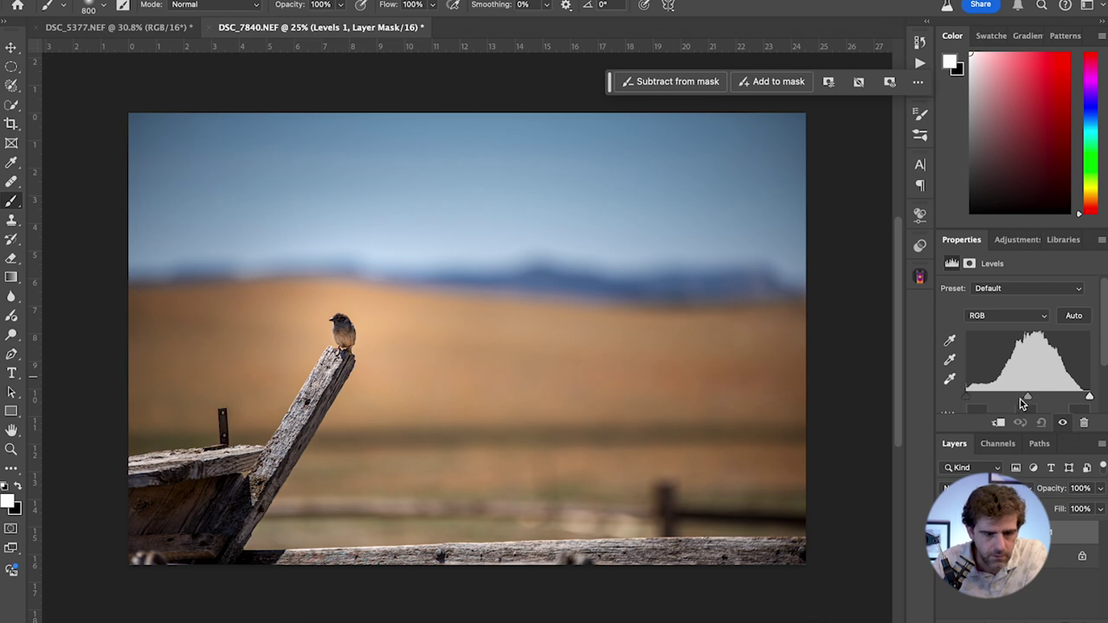
drag(967, 396, 1026, 398)
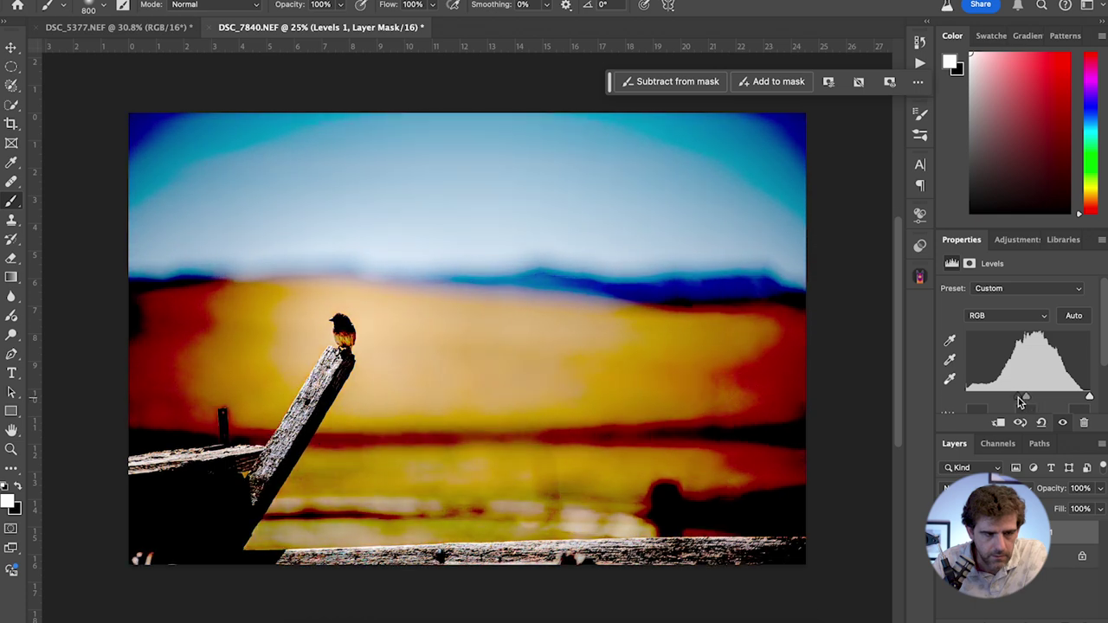
scroll(718, 240, up, 6)
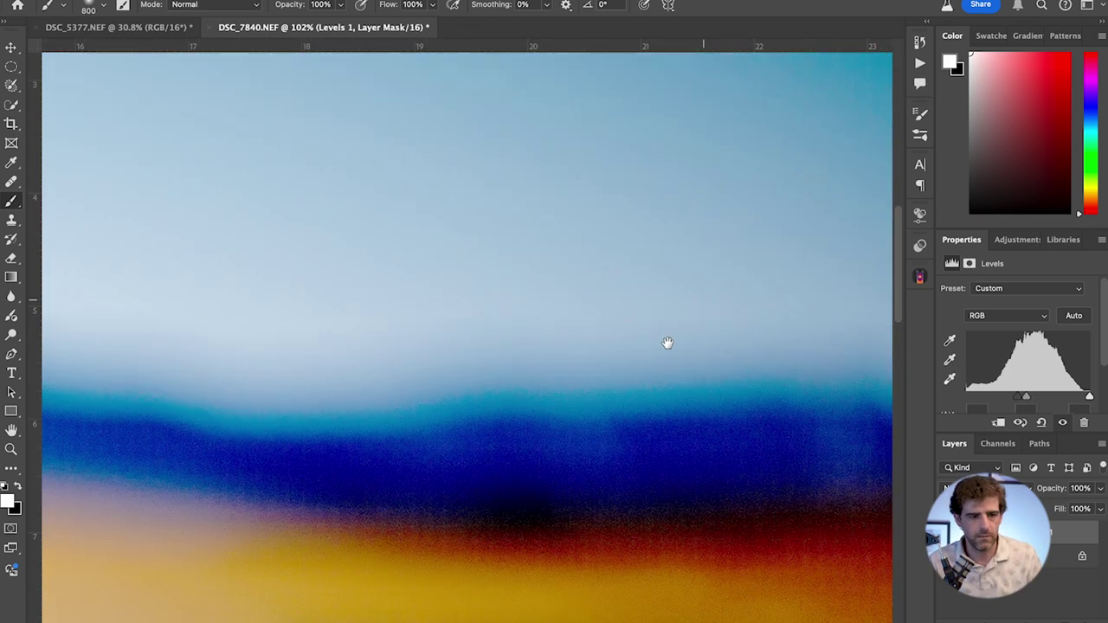
drag(702, 300, 577, 417)
scroll(577, 417, left, 15)
scroll(577, 416, up, 3)
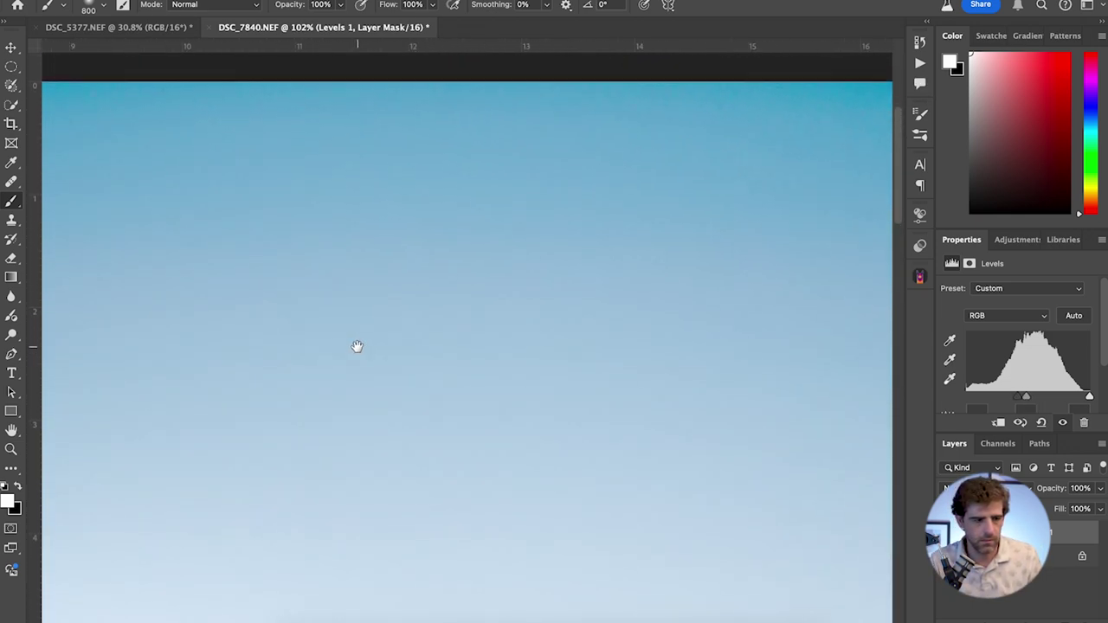
scroll(611, 304, left, 8)
scroll(611, 304, down, 5)
scroll(603, 399, right, 2)
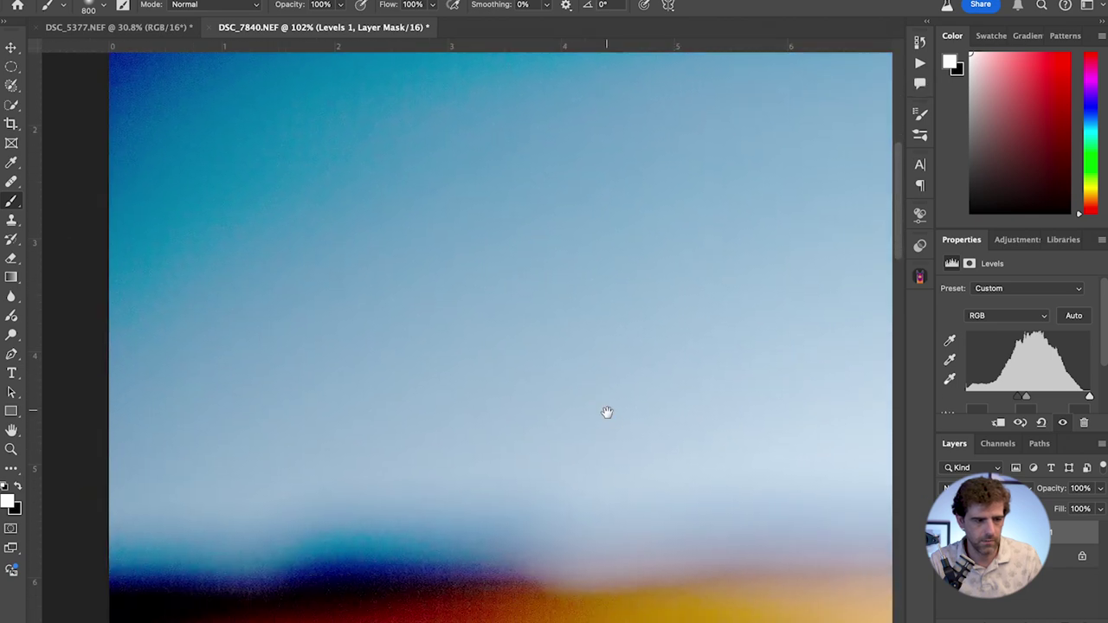
scroll(612, 241, down, 10)
scroll(621, 401, up, 3)
scroll(485, 421, right, 10)
scroll(690, 285, up, 8)
scroll(549, 258, down, 3)
scroll(725, 225, right, 12)
scroll(597, 403, up, 8)
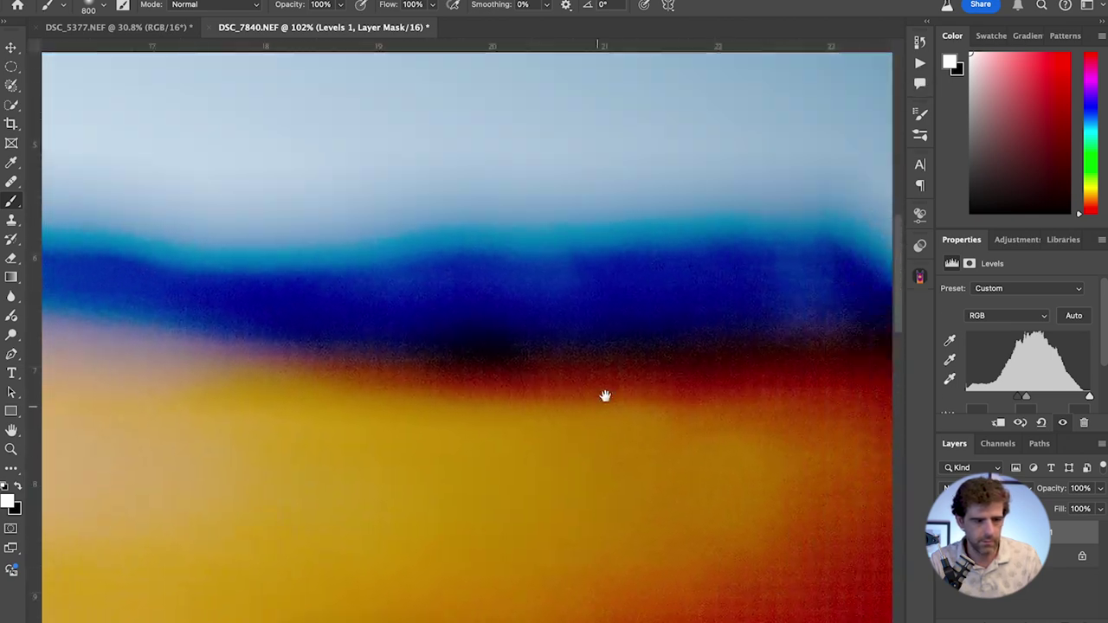
scroll(600, 424, right, 5)
scroll(600, 424, up, 6)
scroll(663, 436, down, 3)
scroll(663, 352, up, 4)
scroll(664, 351, left, 3)
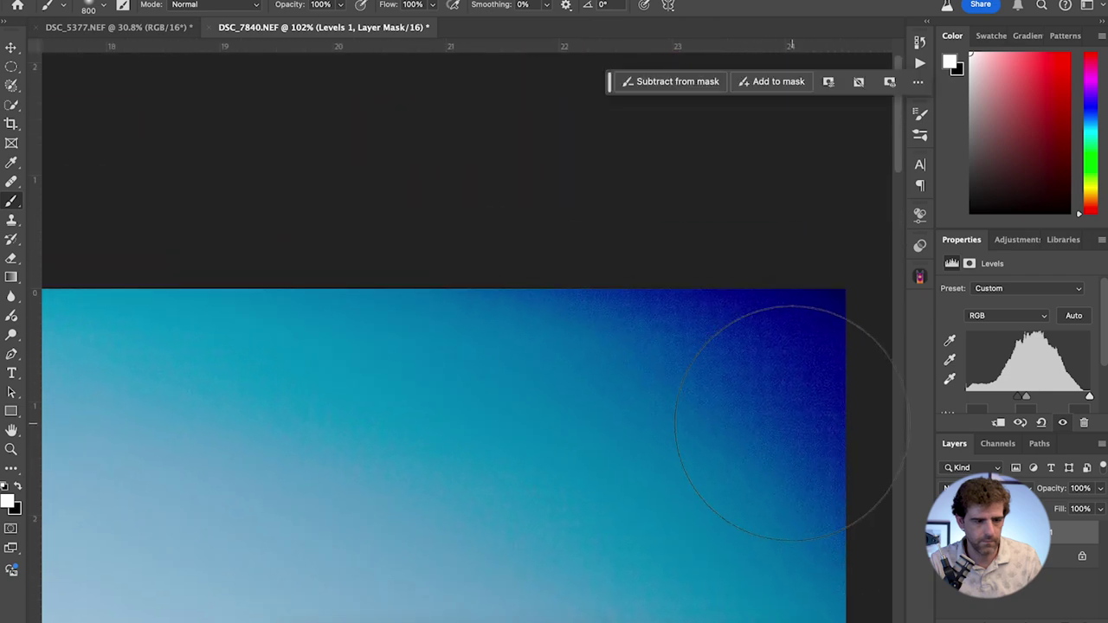
scroll(790, 424, down, 5)
scroll(790, 424, left, 2)
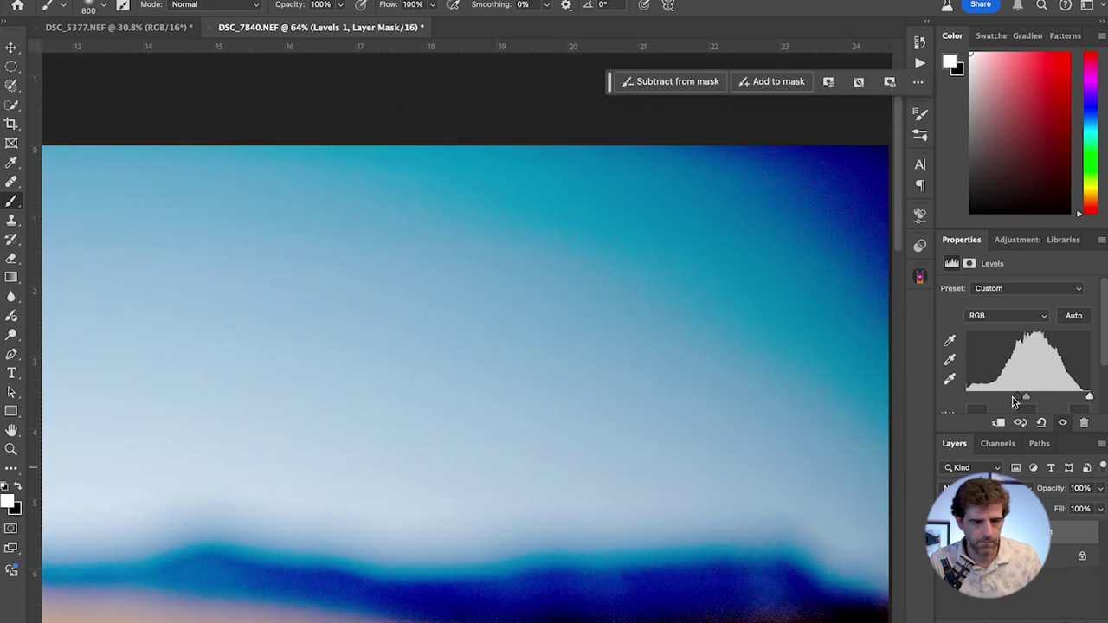
- Push the Levels midtones and white point to extremes to reveal the sky's gradations
drag(1014, 402, 915, 403)
drag(1088, 399, 1011, 400)
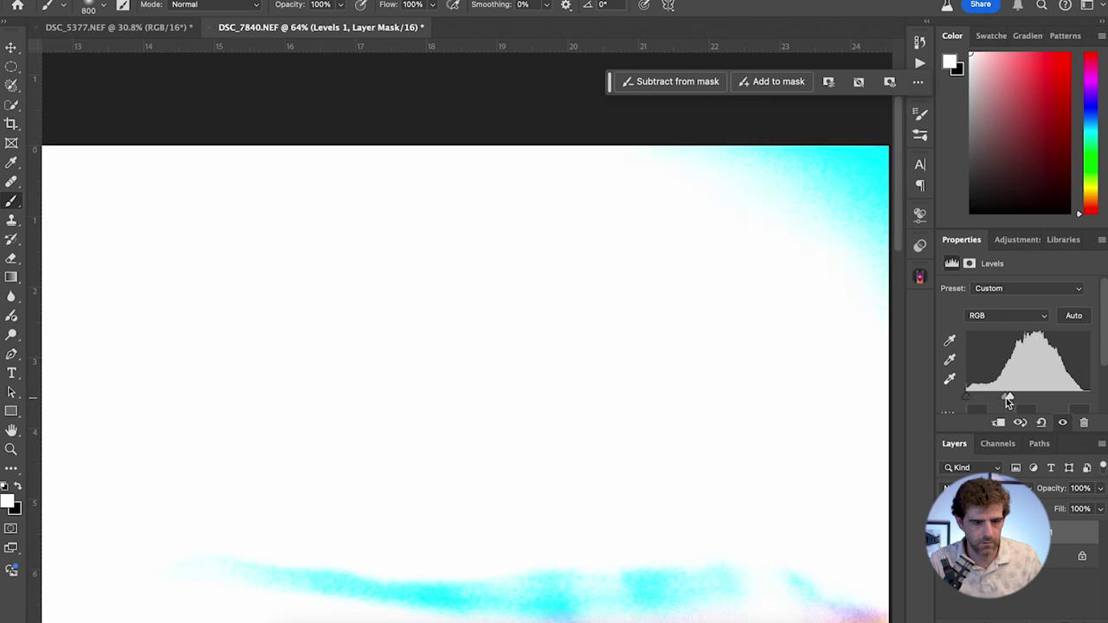
drag(1011, 398, 1038, 399)
scroll(699, 389, down, 3)
scroll(684, 372, up, 5)
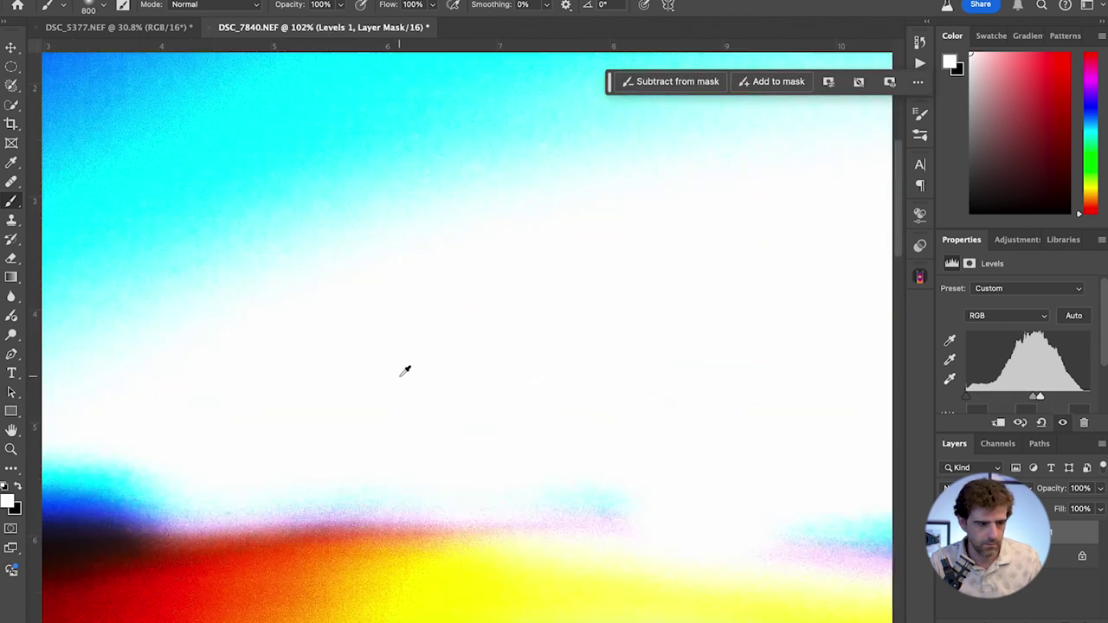
scroll(406, 372, down, 3)
scroll(265, 338, down, 4)
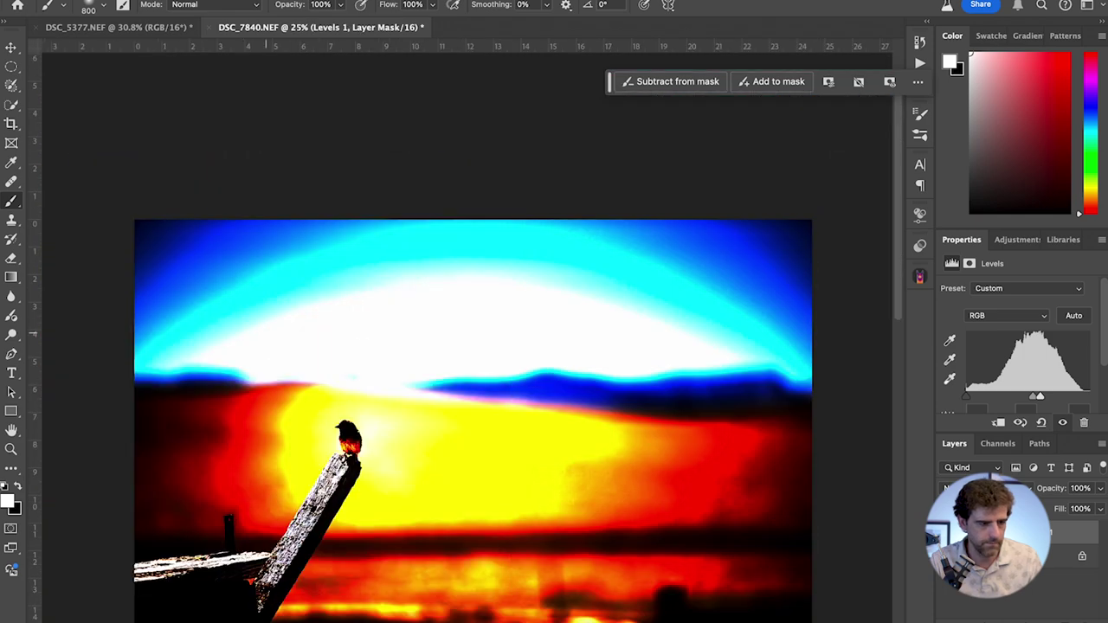
- Delete the temporary Levels layer, fit the photo to the window, and disable layer auto-select
click(1074, 534)
key(Delete)
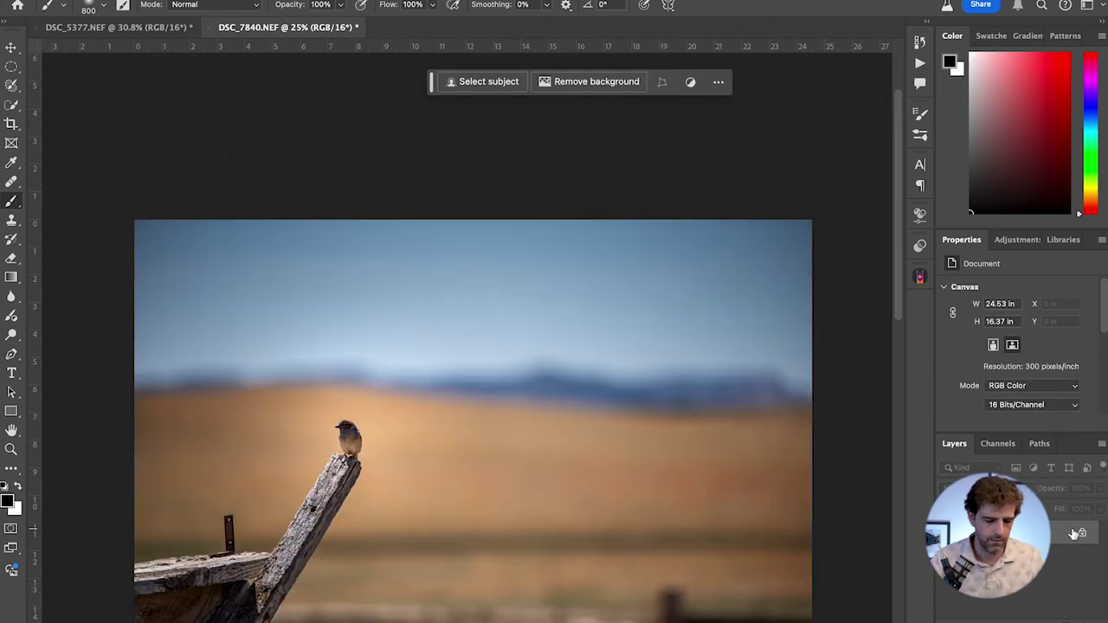
key(v)
key(super+0)
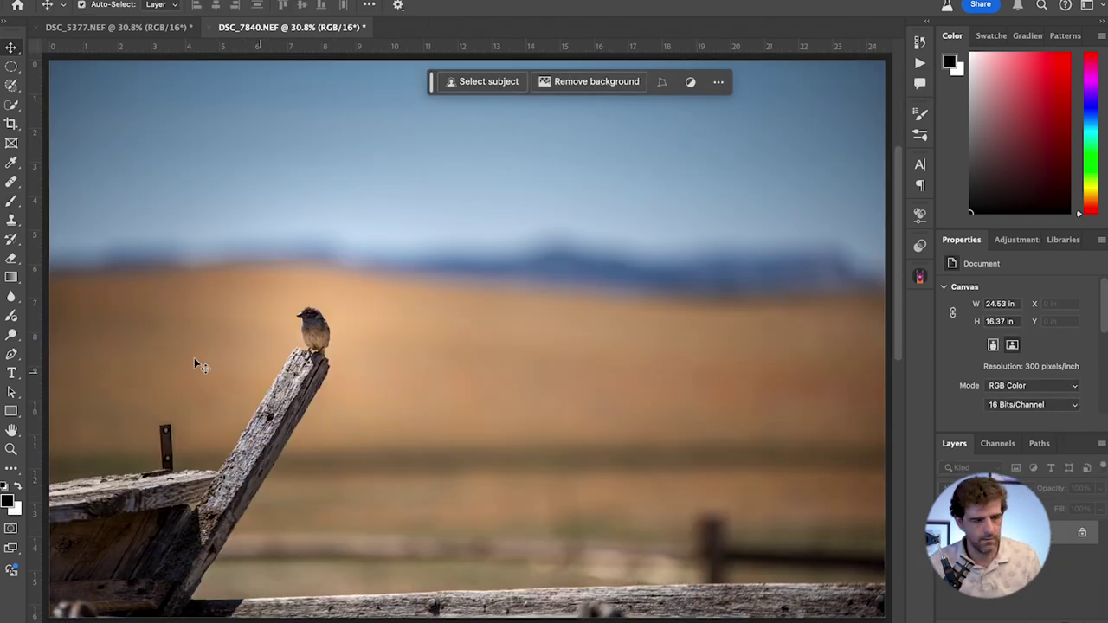
click(81, 4)
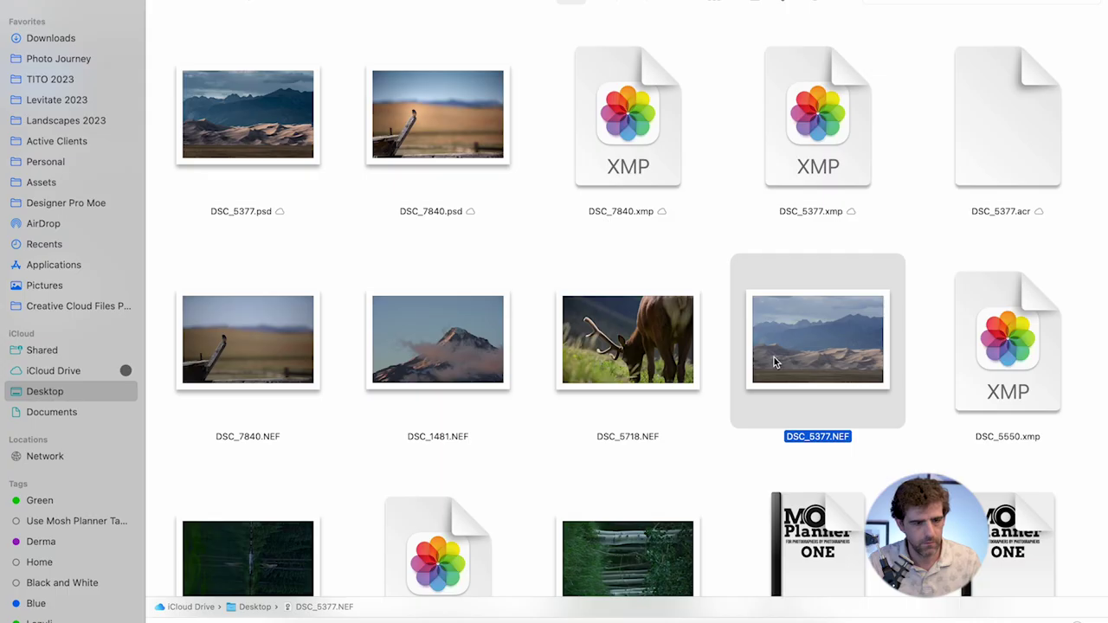
key(space)
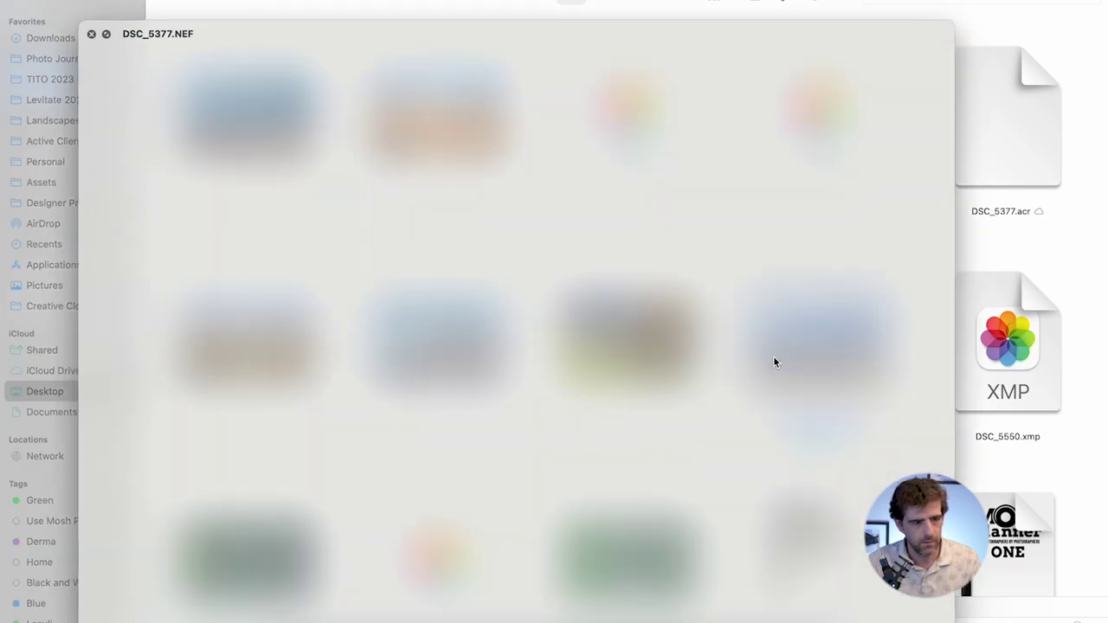
- Preview DSC_5377.psd and DSC_5377.NEF together in full-screen Quick Look
key(space)
click(292, 120)
click(812, 344)
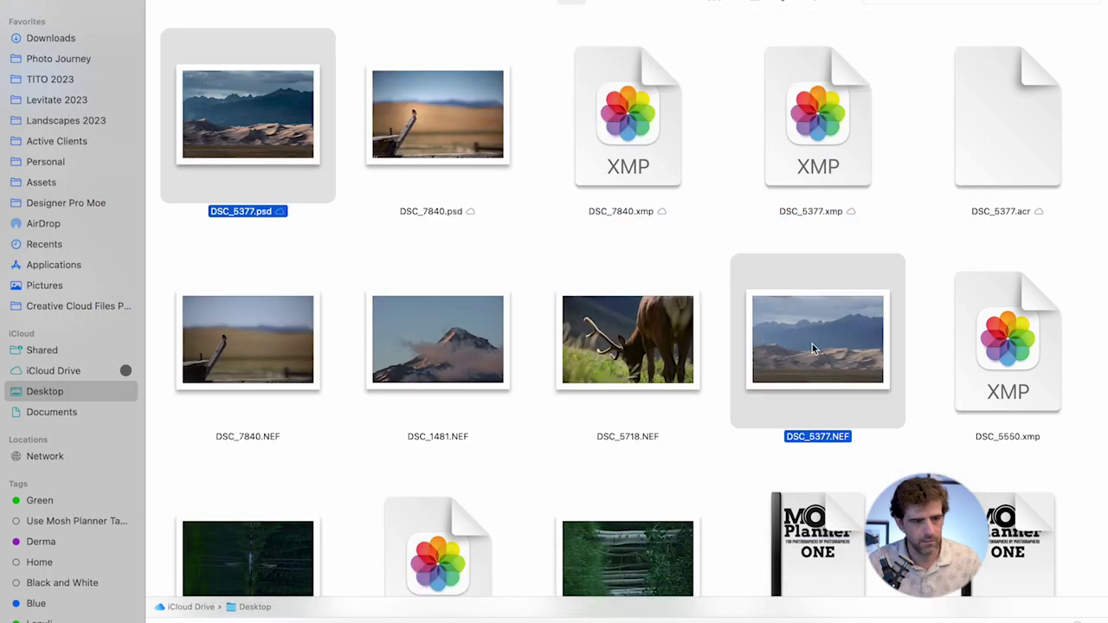
key(space)
key(ctrl+super+f)
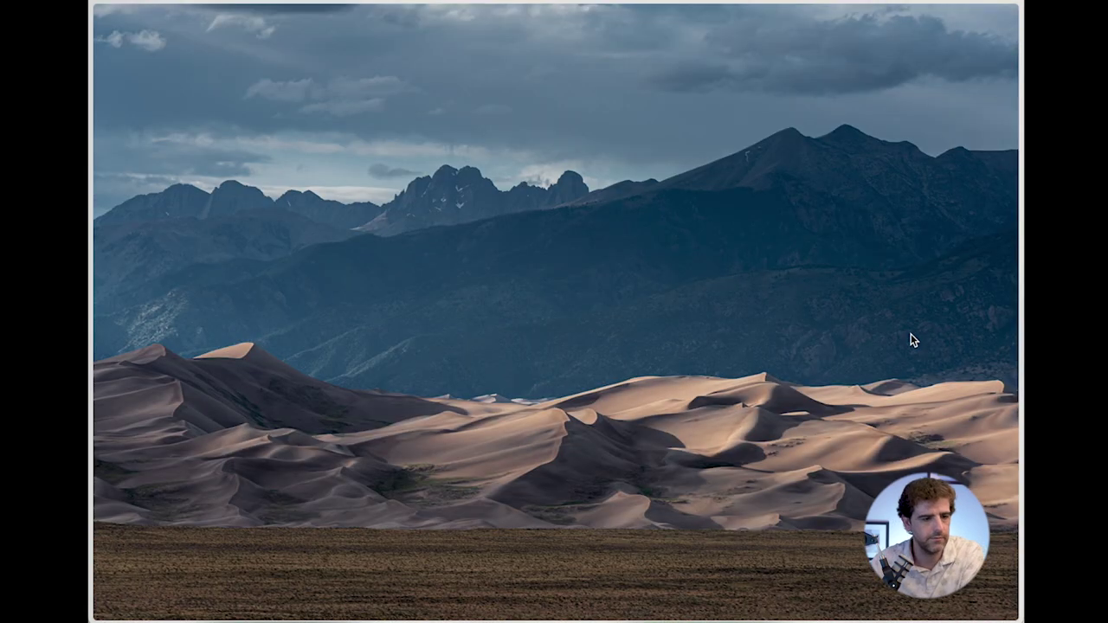
key(space)
- Quick Look DSC_7840.psd and DSC_7840.NEF, flipping between the edited and original bird photos
click(492, 178)
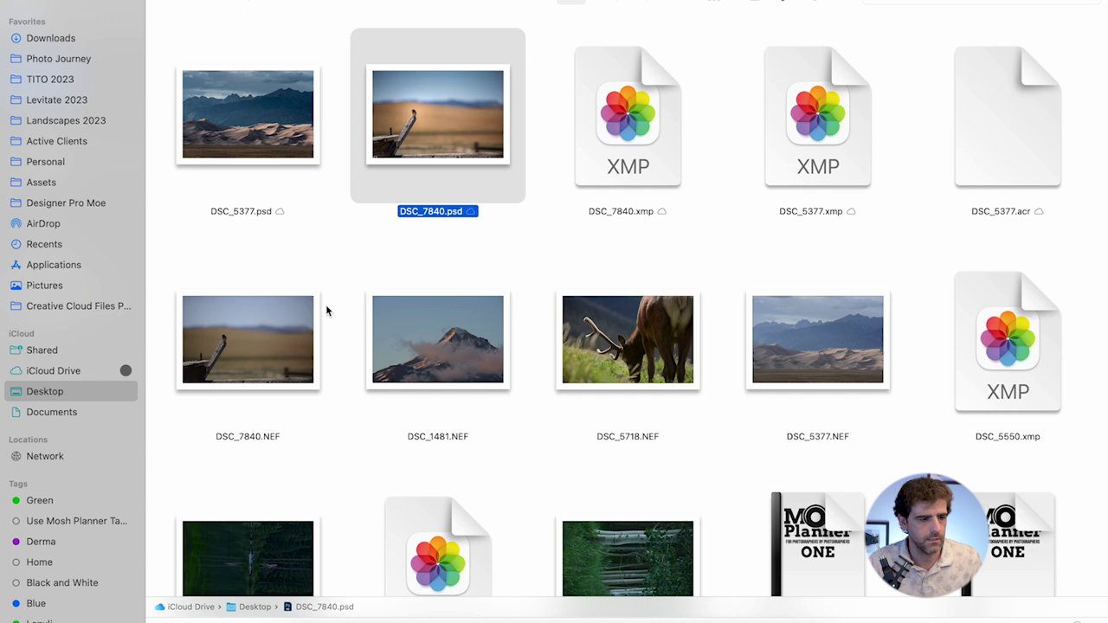
click(292, 322)
key(space)
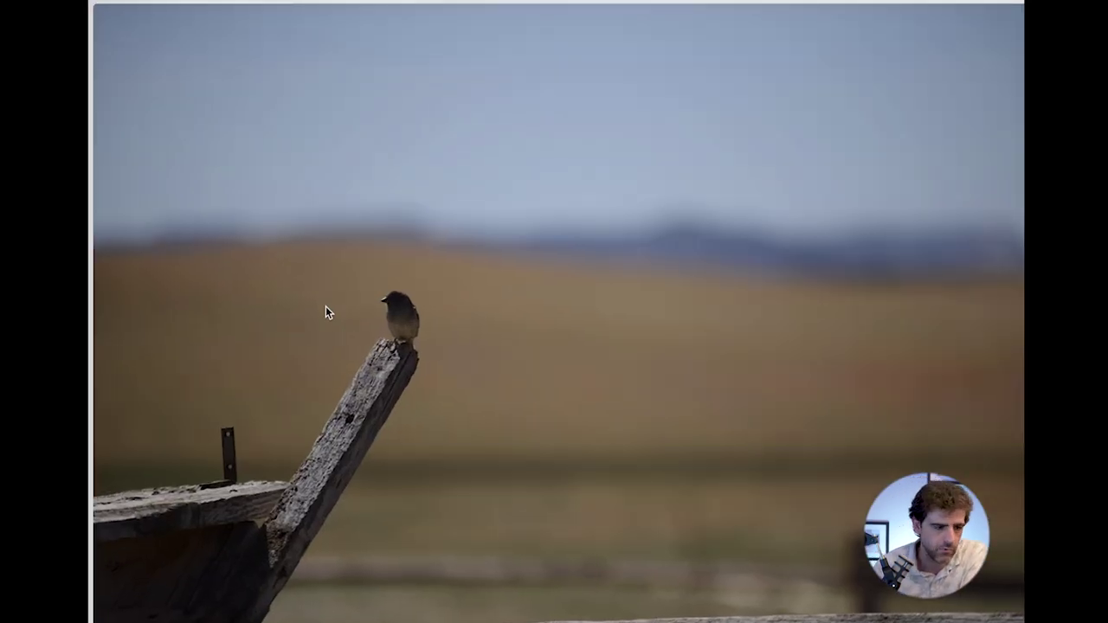
key(Left)
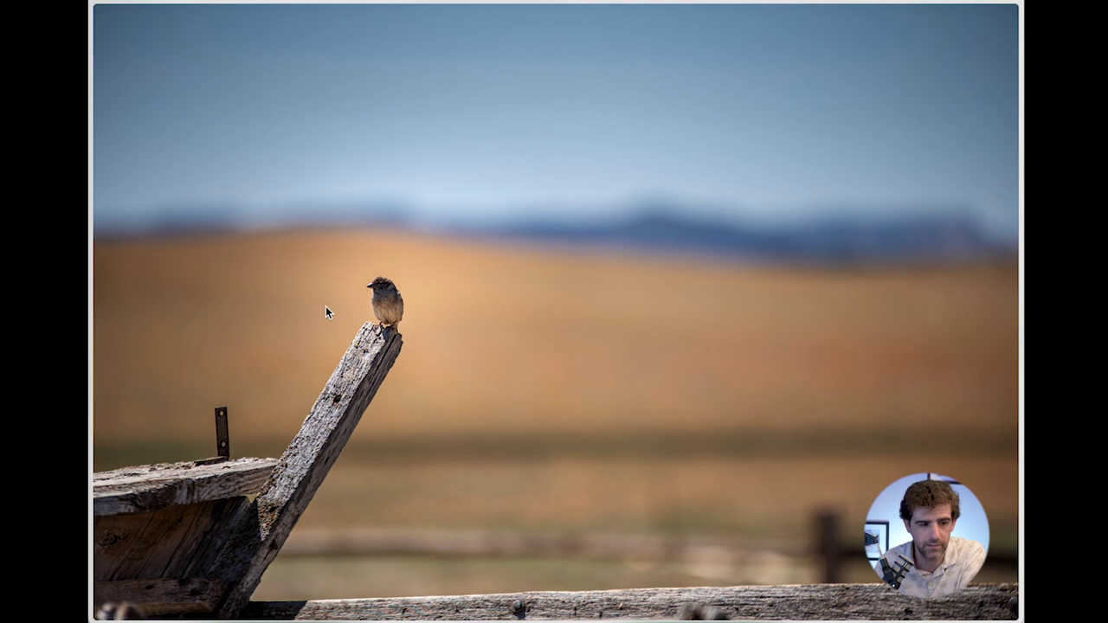
key(Right)
key(Left)
key(Right)
key(Left)
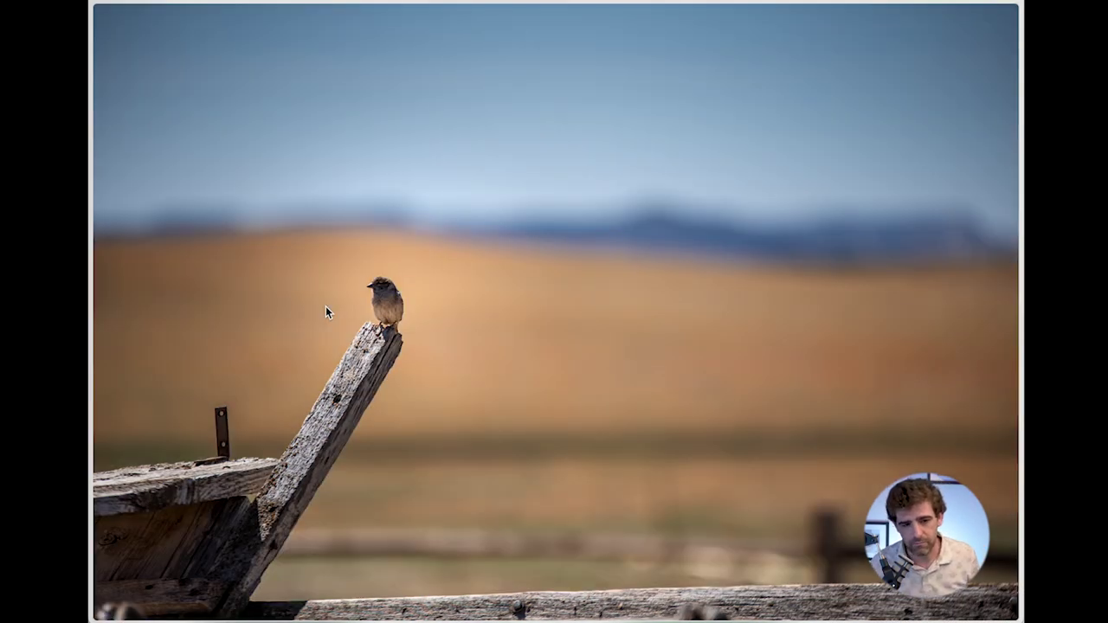